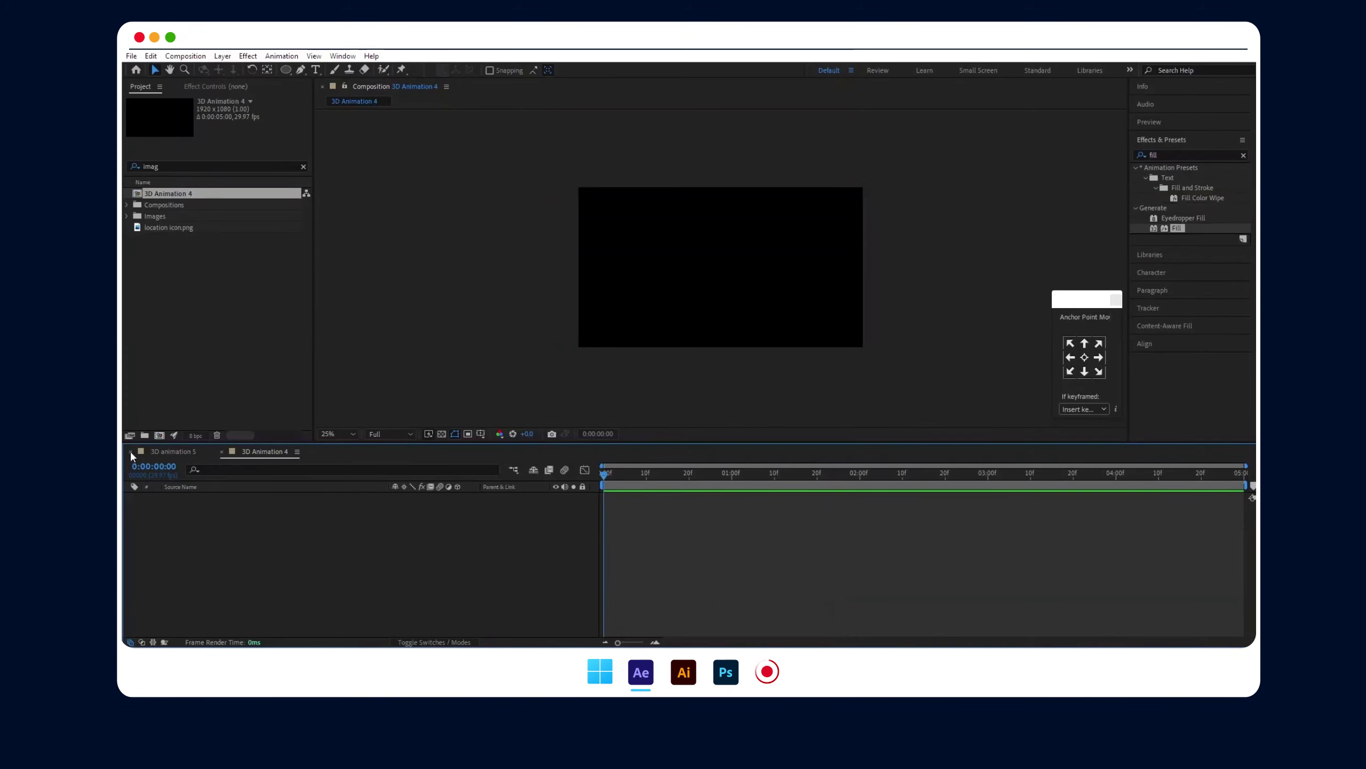
- Add location icon.png to the 3D Animation 4 comp and scale it to 136%
click(130, 451)
drag(181, 227, 724, 254)
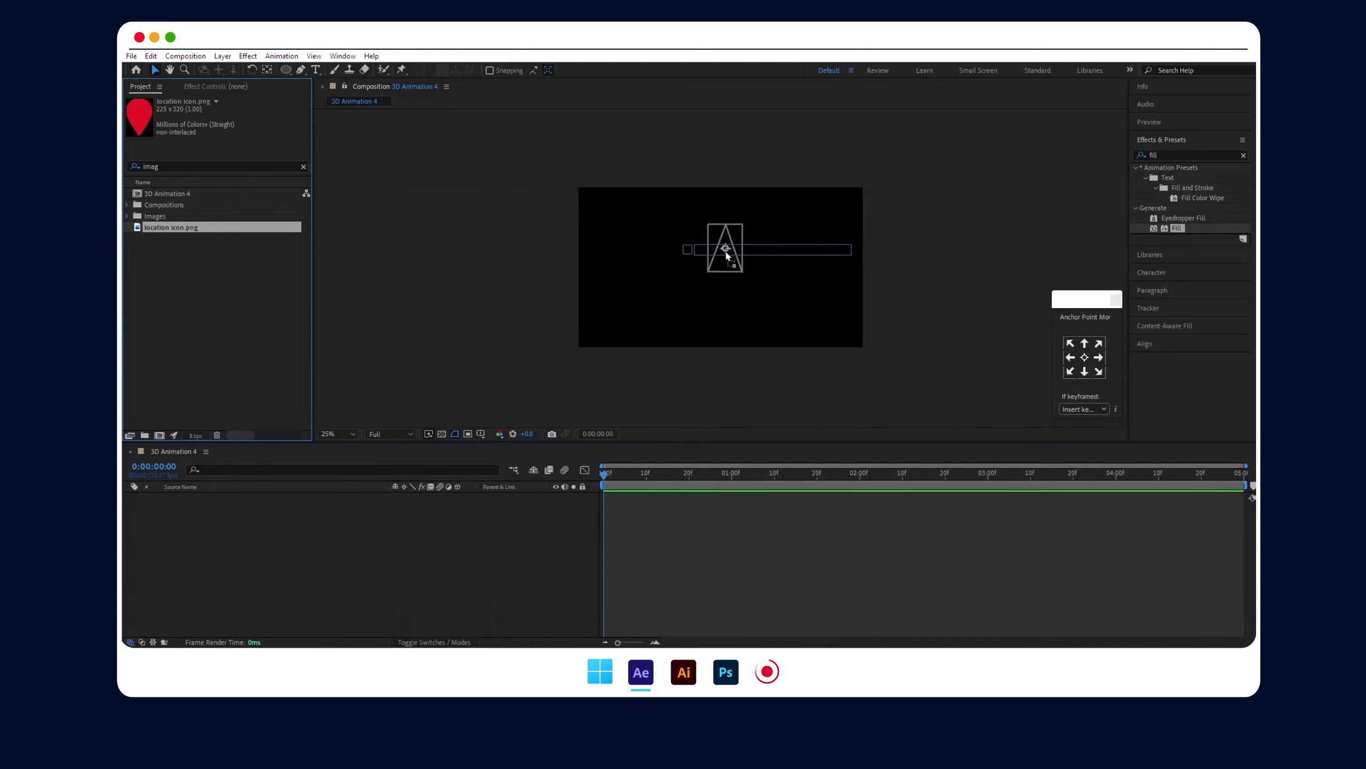
key(s)
drag(406, 508, 427, 507)
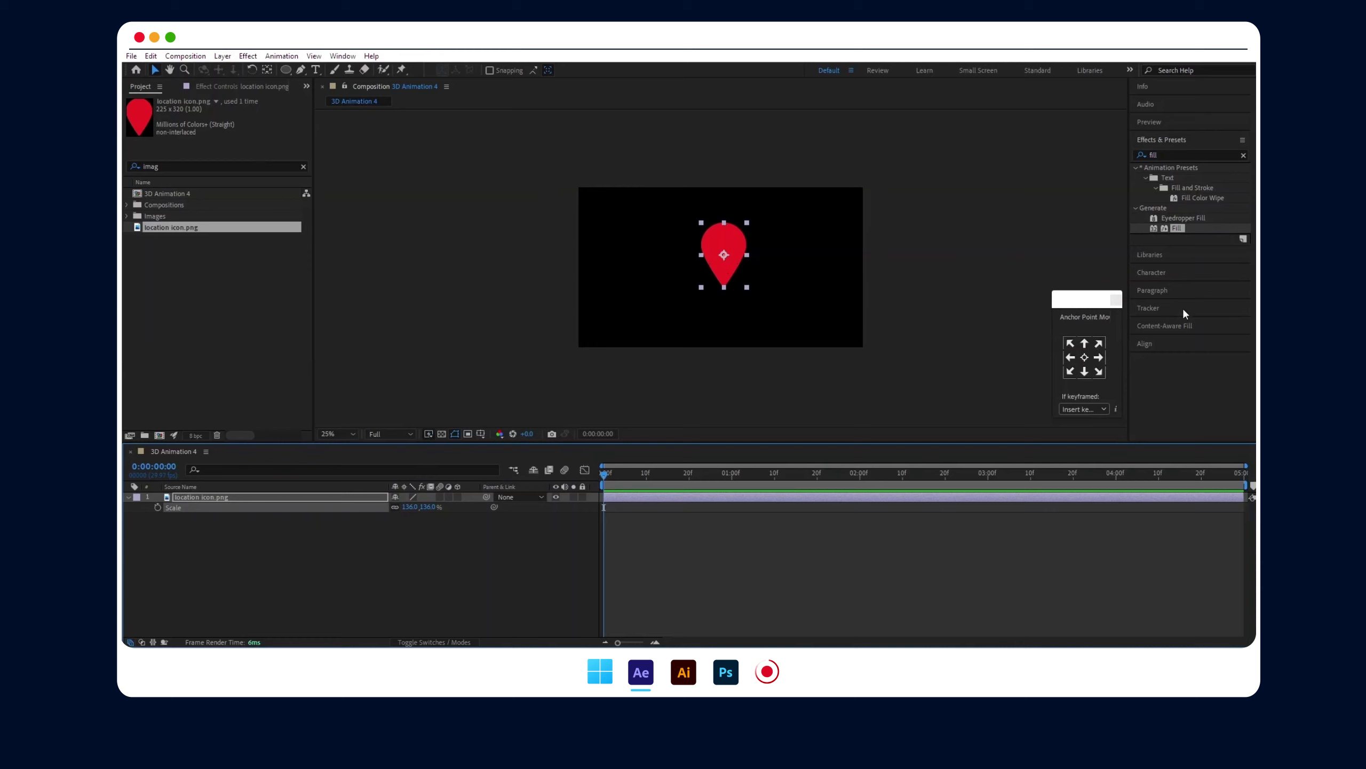
- Centre the pin horizontally and vertically in the comp with the Align panel
click(1180, 343)
click(1161, 276)
click(1222, 275)
click(980, 267)
click(721, 267)
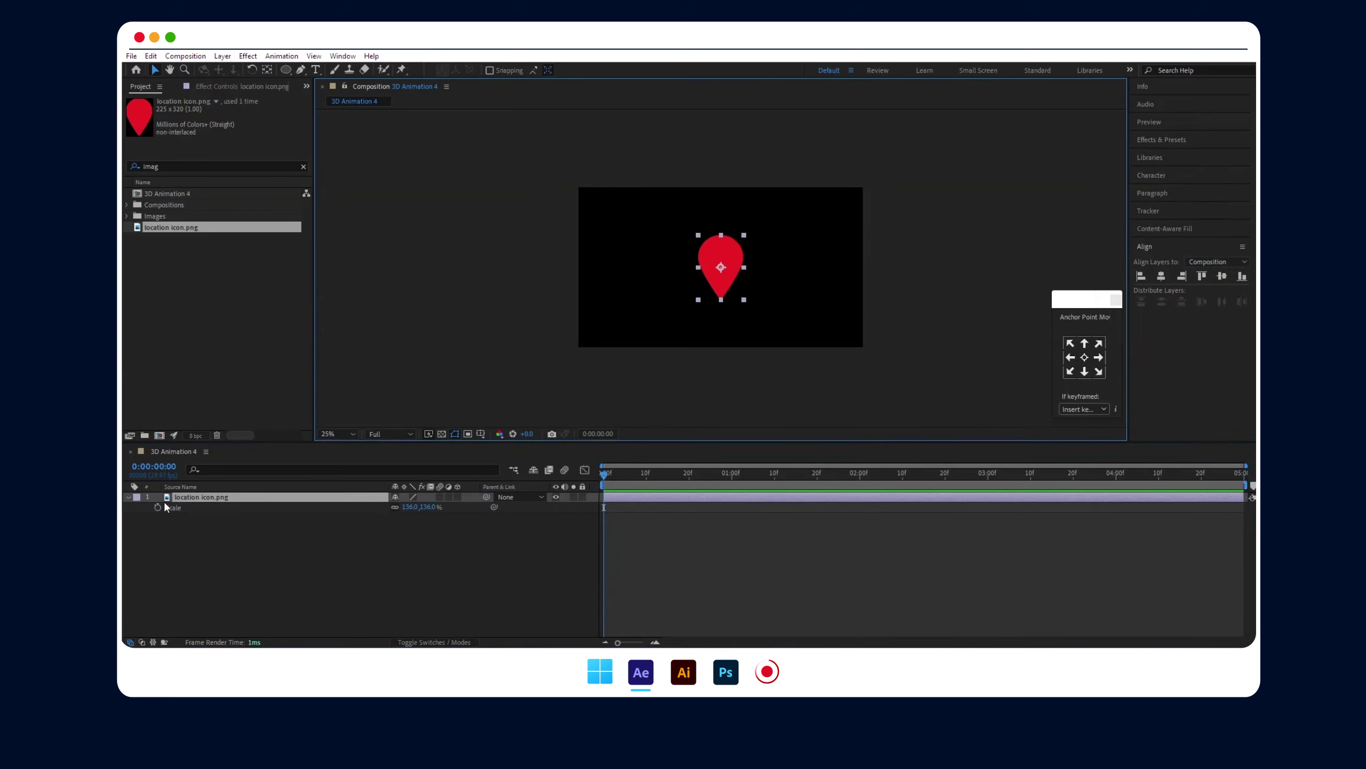
click(129, 497)
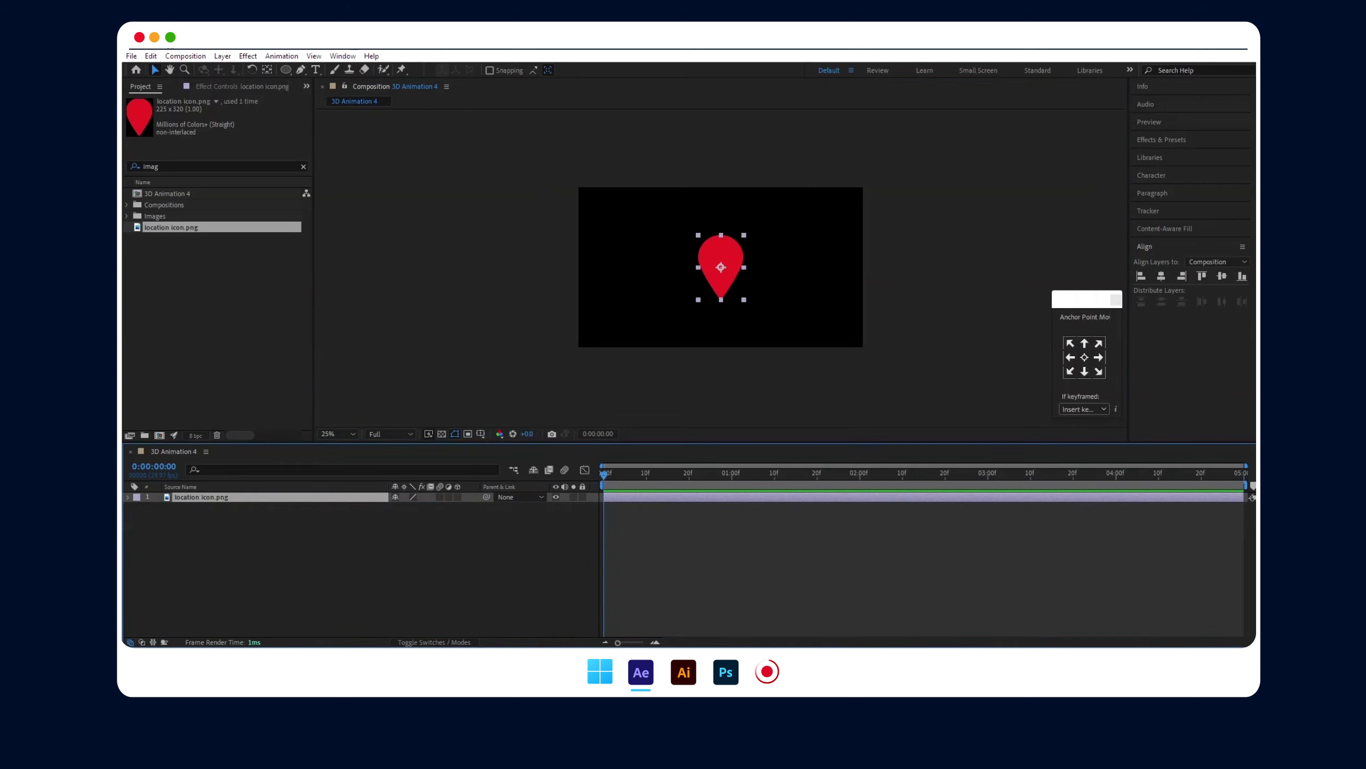
- Auto-trace the pin layer's alpha channel into a mask
click(223, 56)
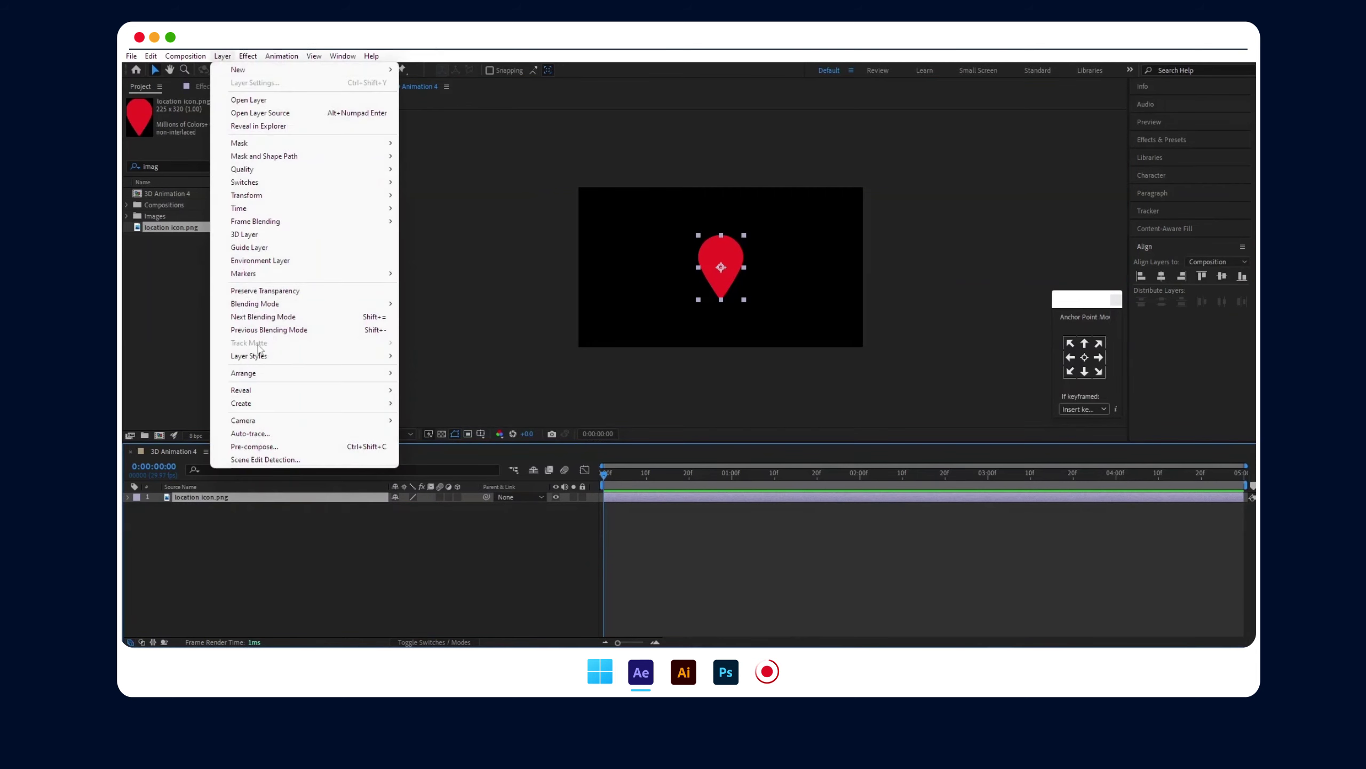
click(256, 434)
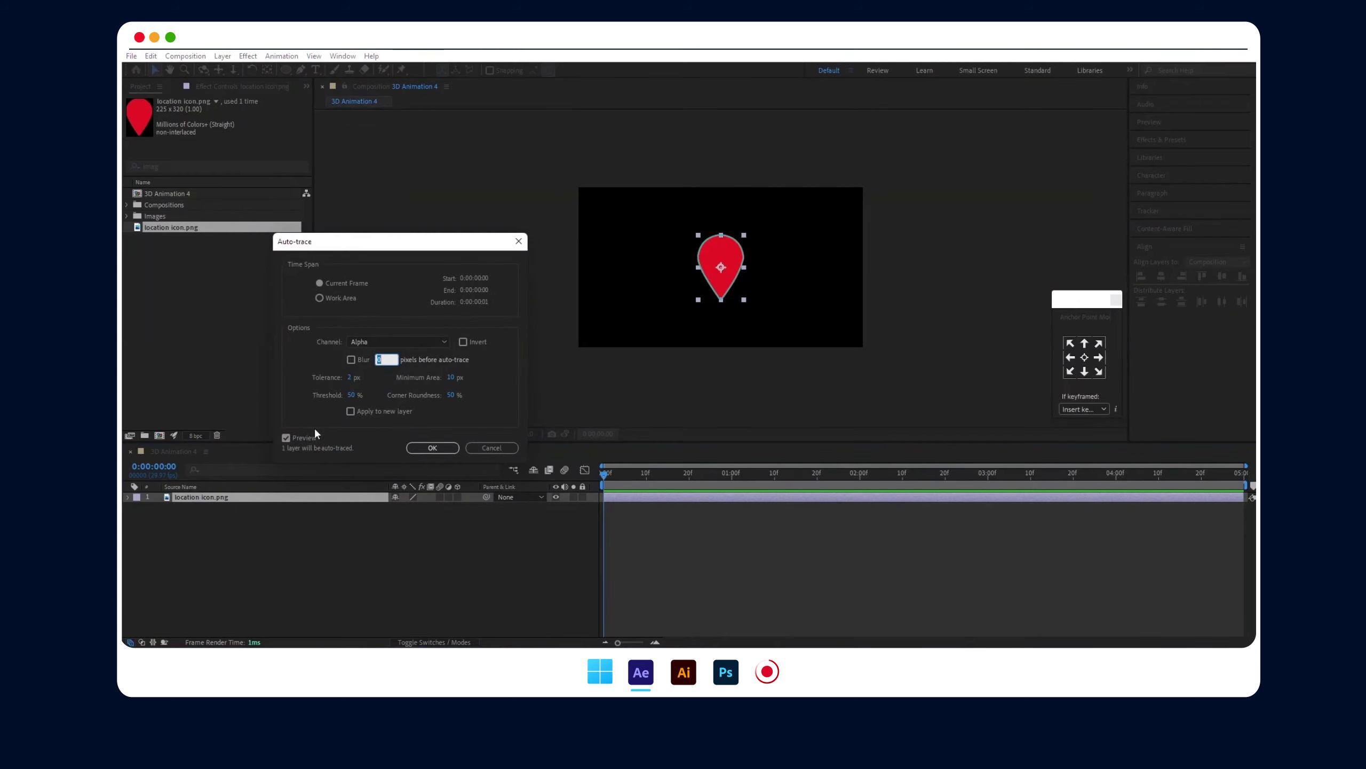
click(429, 447)
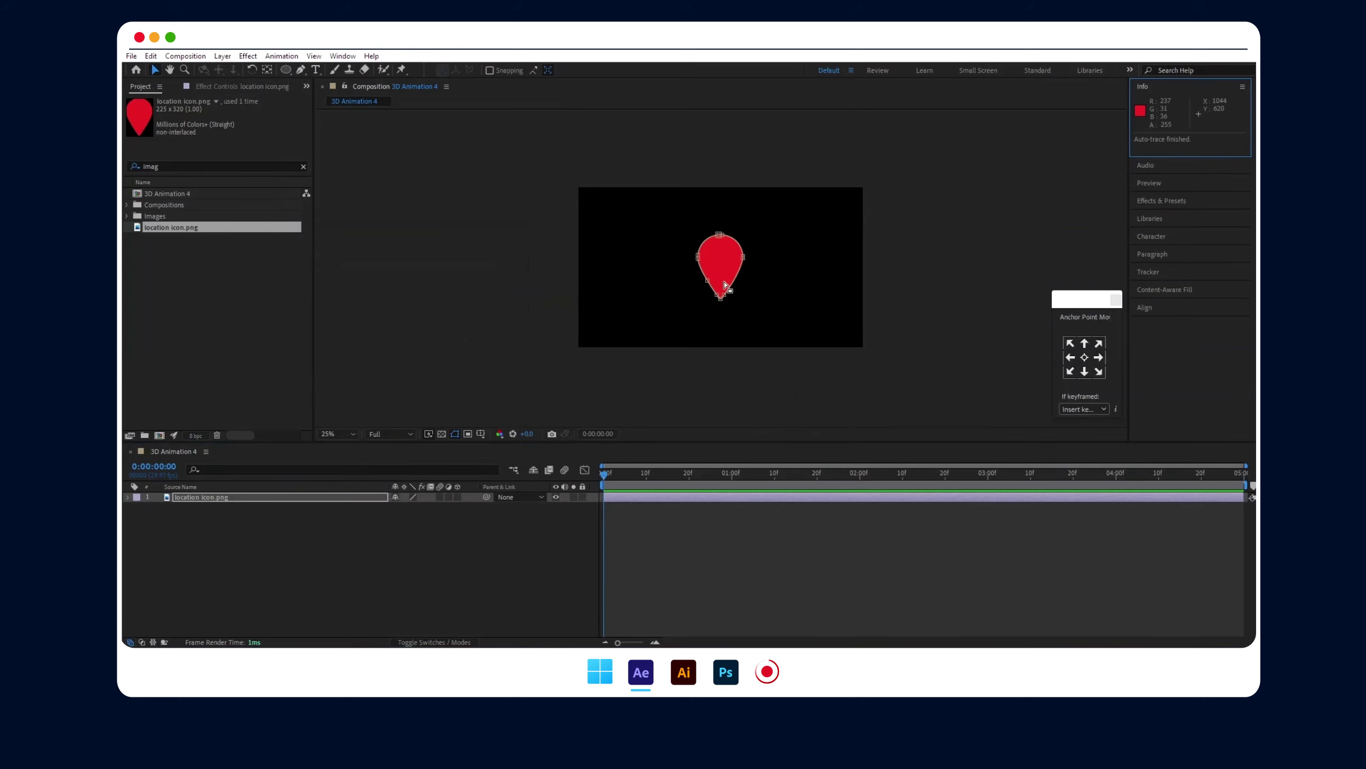
- Zoom the viewer to 50% and show the location icon layer's mask path
click(262, 517)
click(706, 273)
key(period)
key(period)
click(188, 531)
click(160, 501)
key(m)
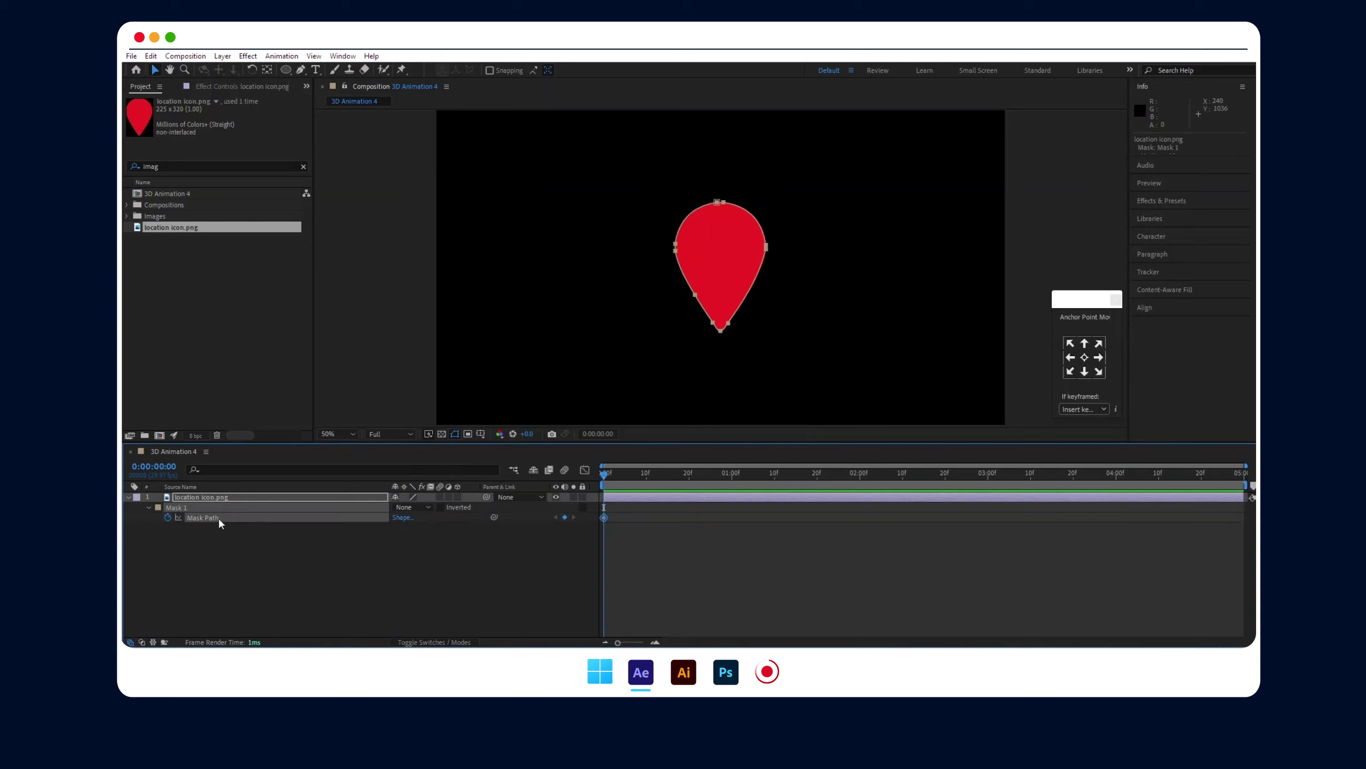
- Copy the location icon's traced Mask Path
right_click(196, 516)
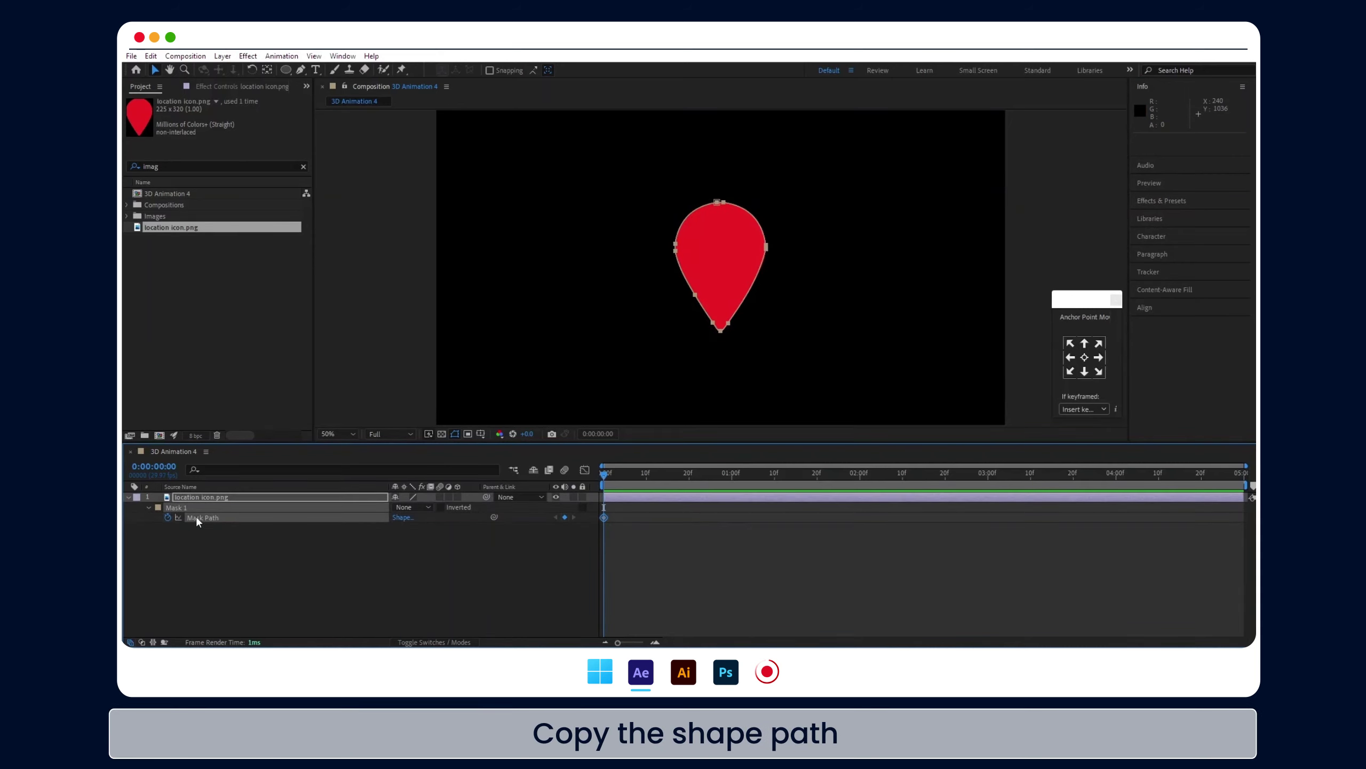
key(Escape)
click(207, 518)
key(ctrl+c)
- Create a new Shape Layer 1 containing an empty Path 1
right_click(199, 549)
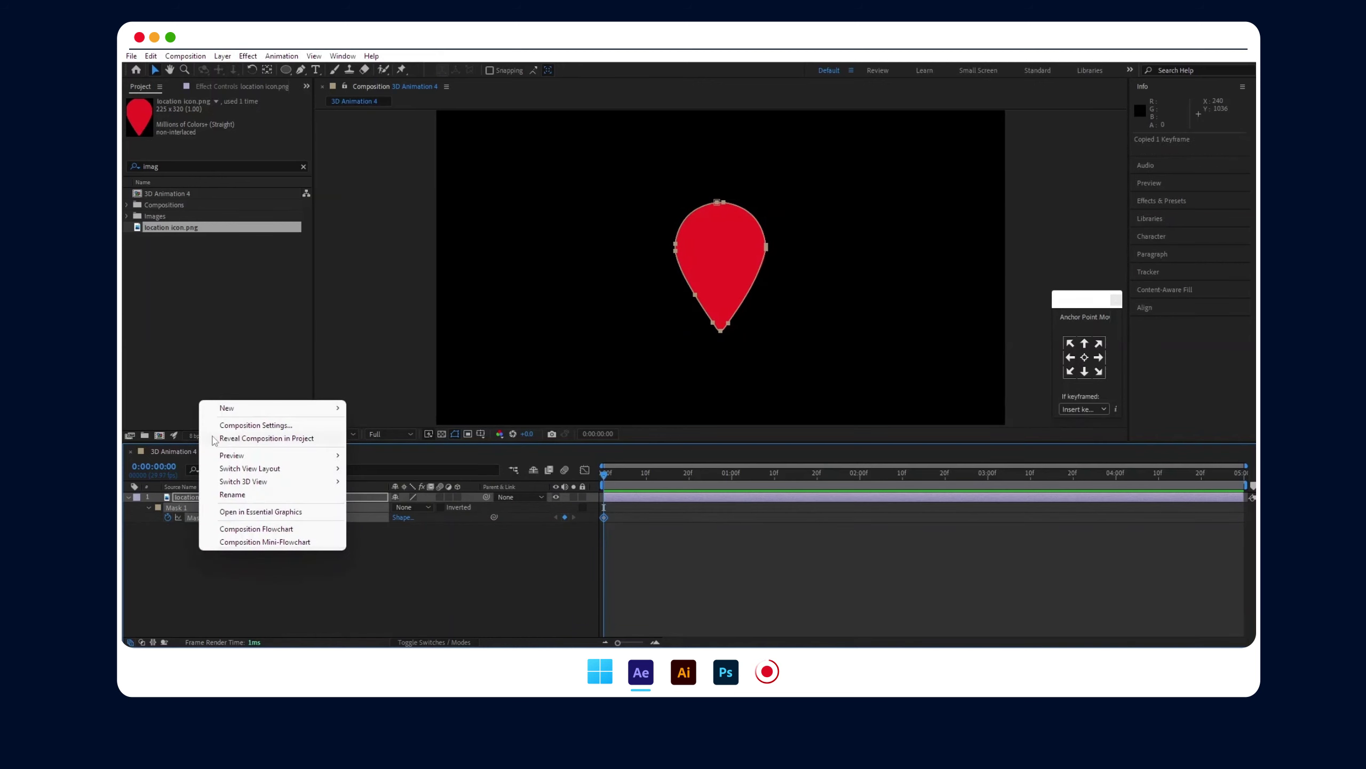
mouse_move(237, 412)
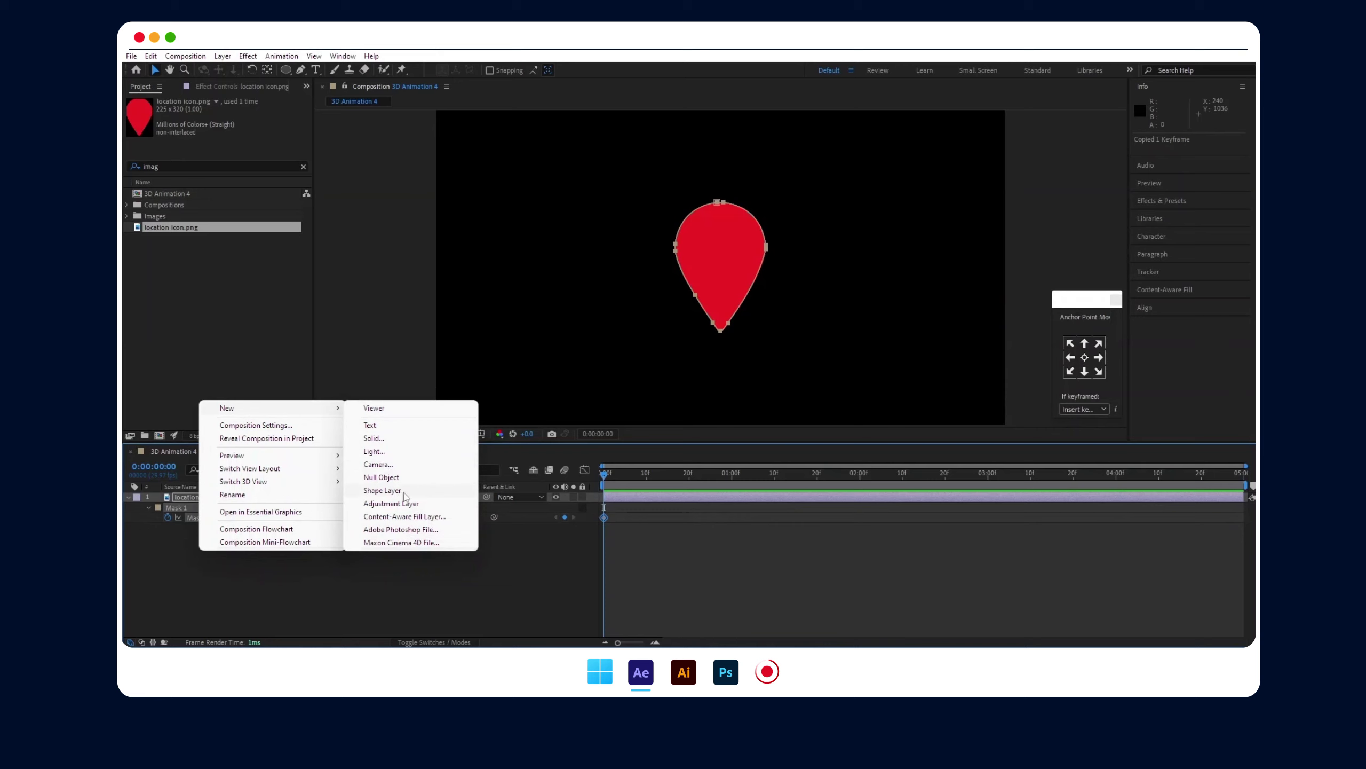
click(382, 490)
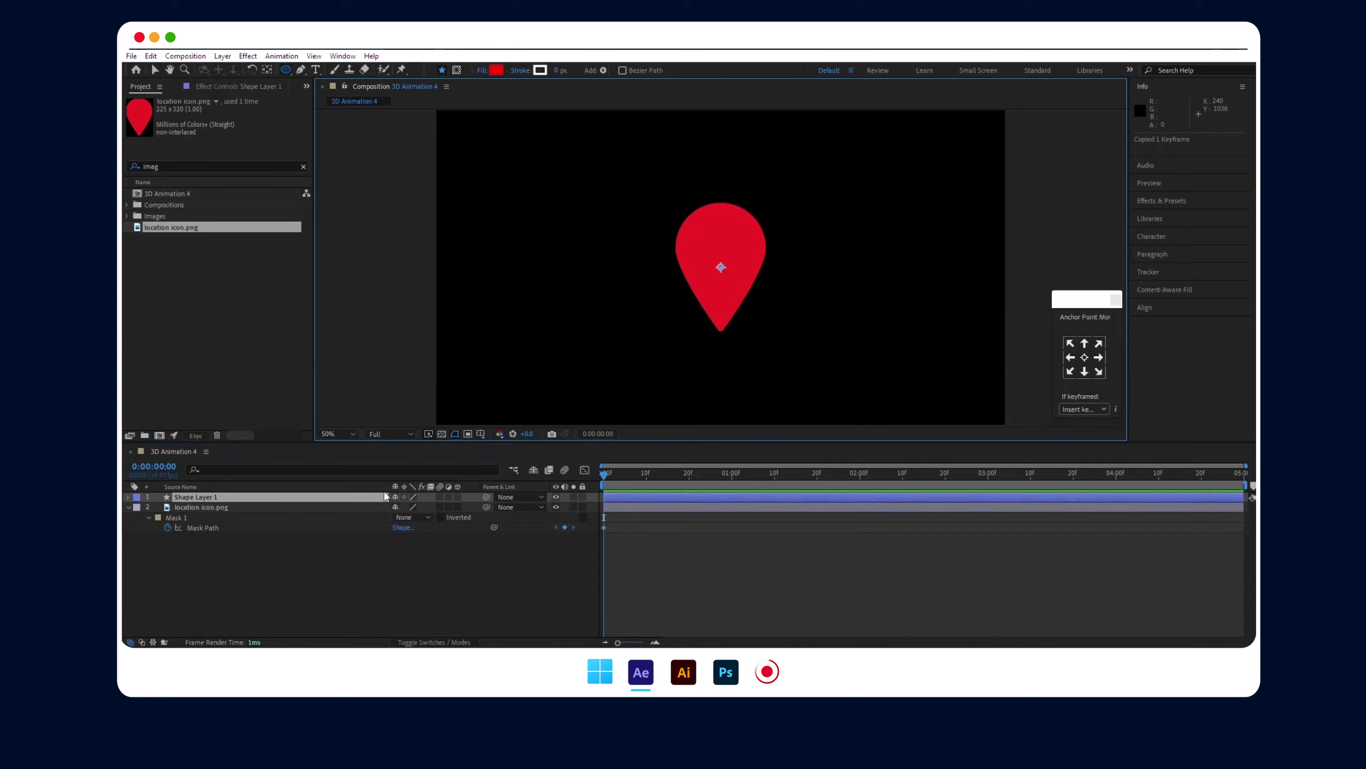
click(128, 497)
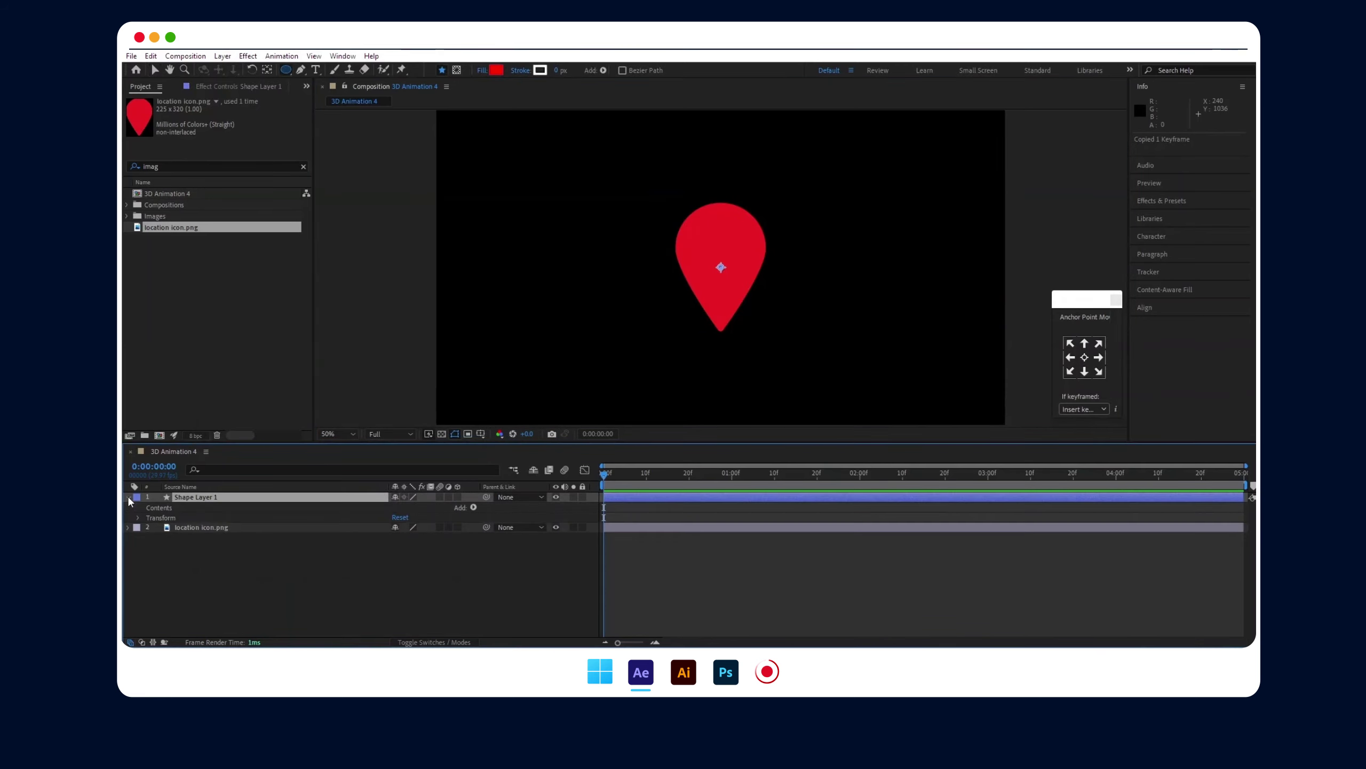
click(473, 508)
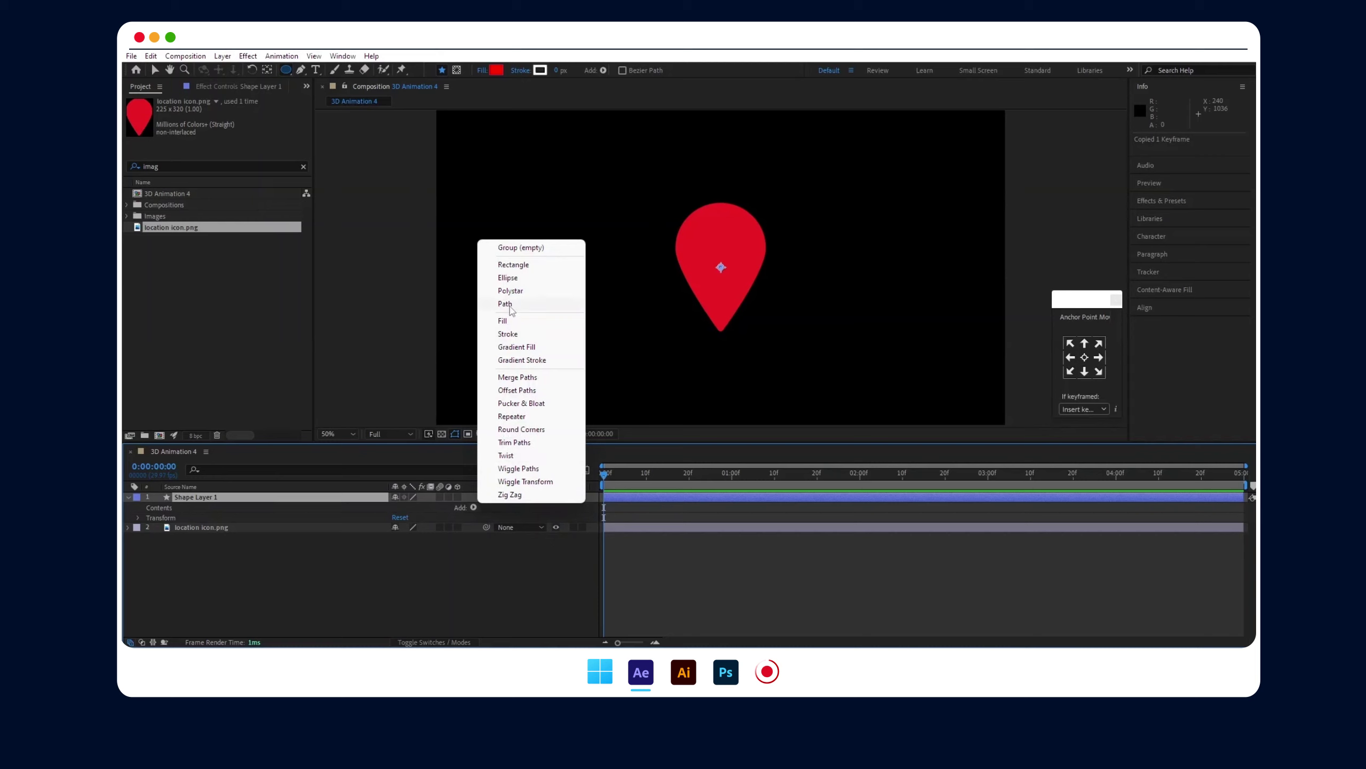
click(512, 306)
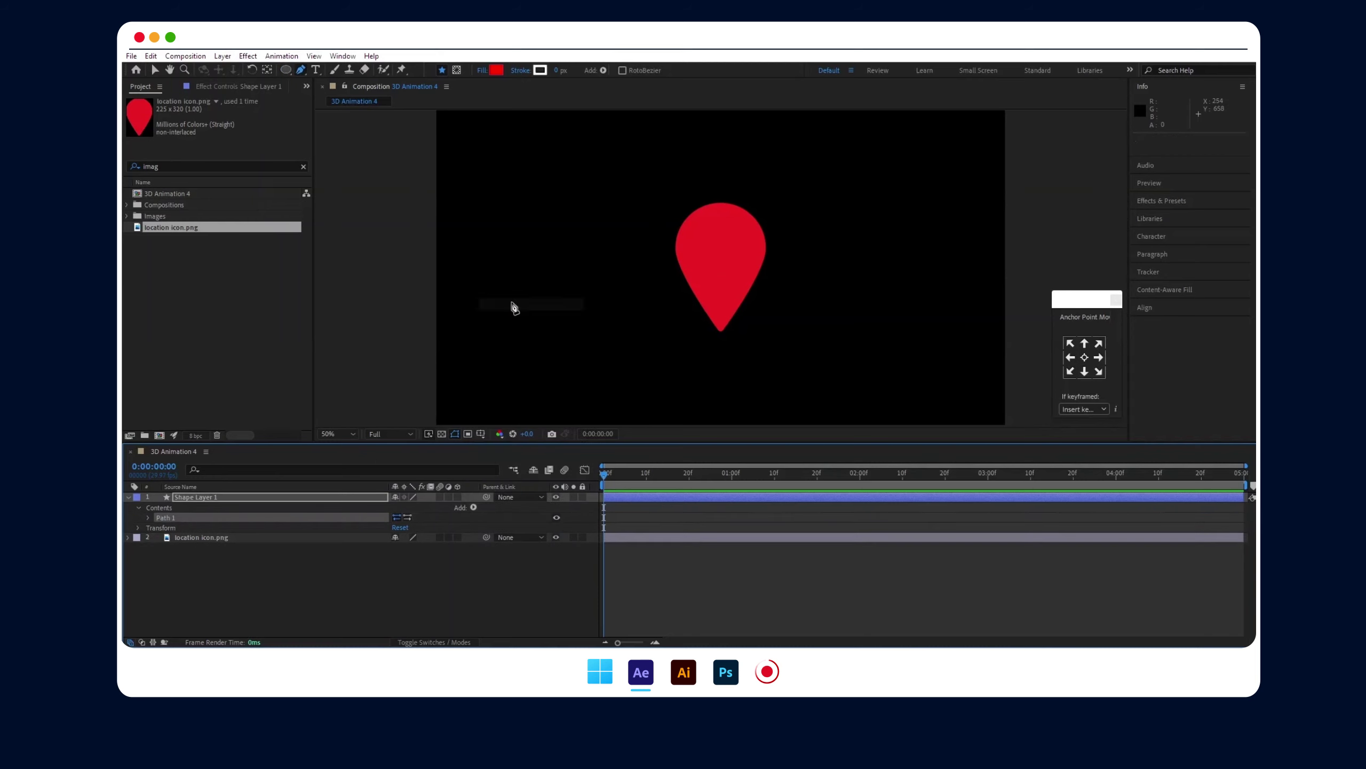
- Paste the copied pin outline into Path 1's Path property
click(148, 518)
click(185, 531)
right_click(193, 527)
key(ctrl+v)
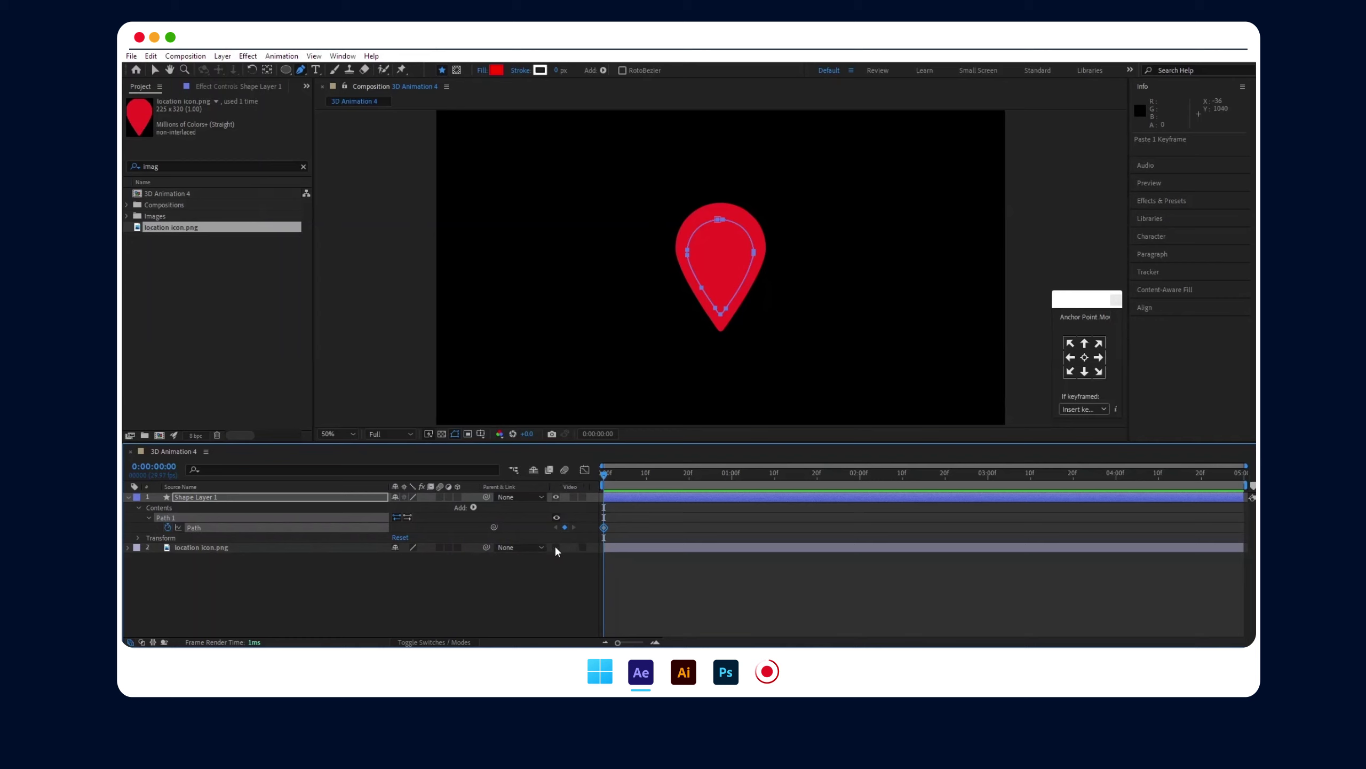
- Hide the original pin image and add a Fill to Shape Layer 1
click(556, 547)
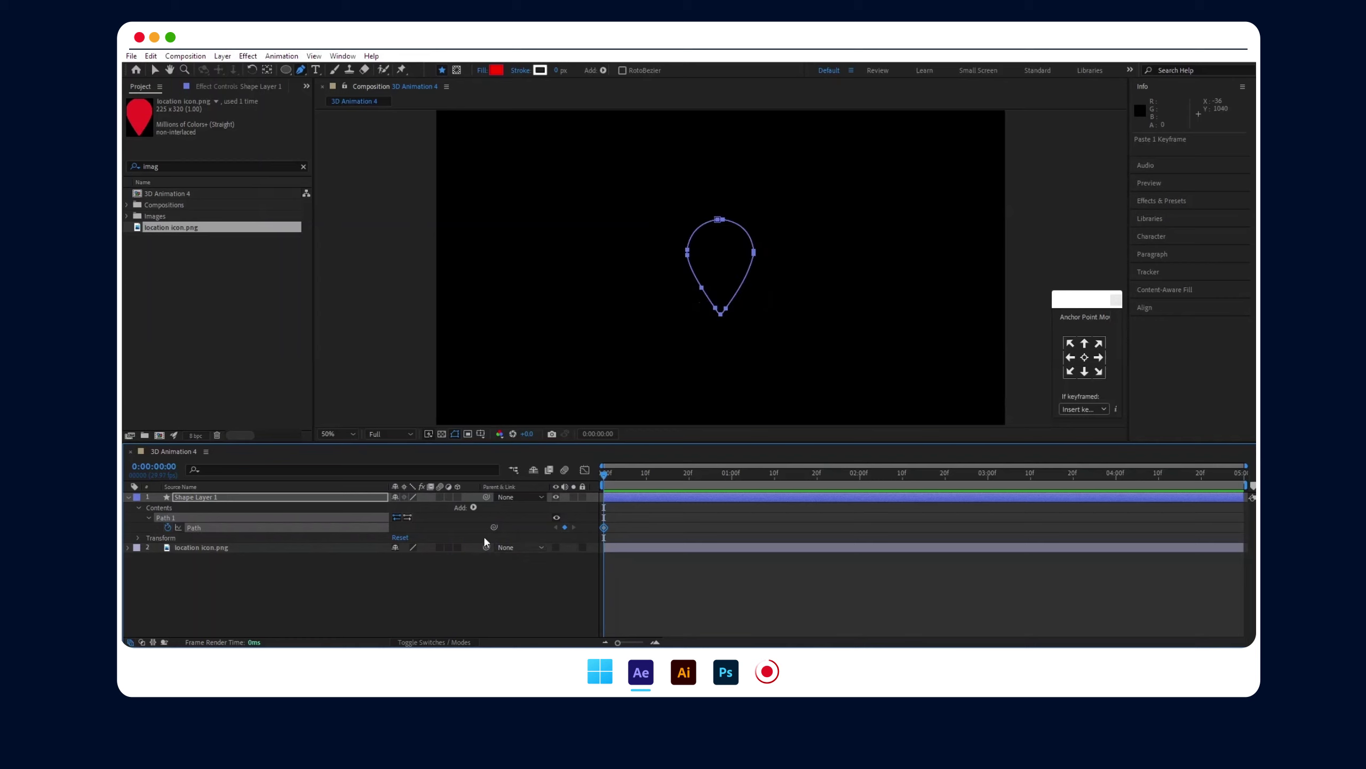
click(473, 508)
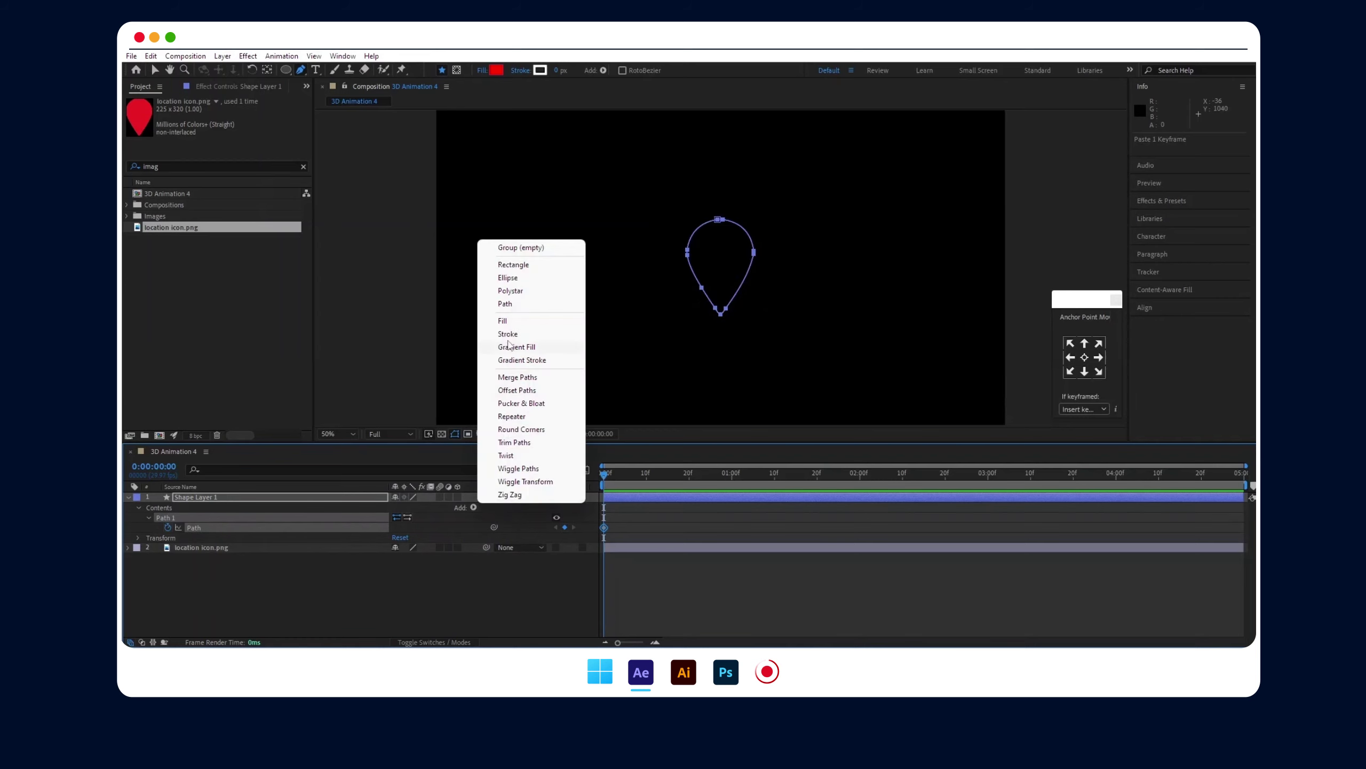
click(504, 321)
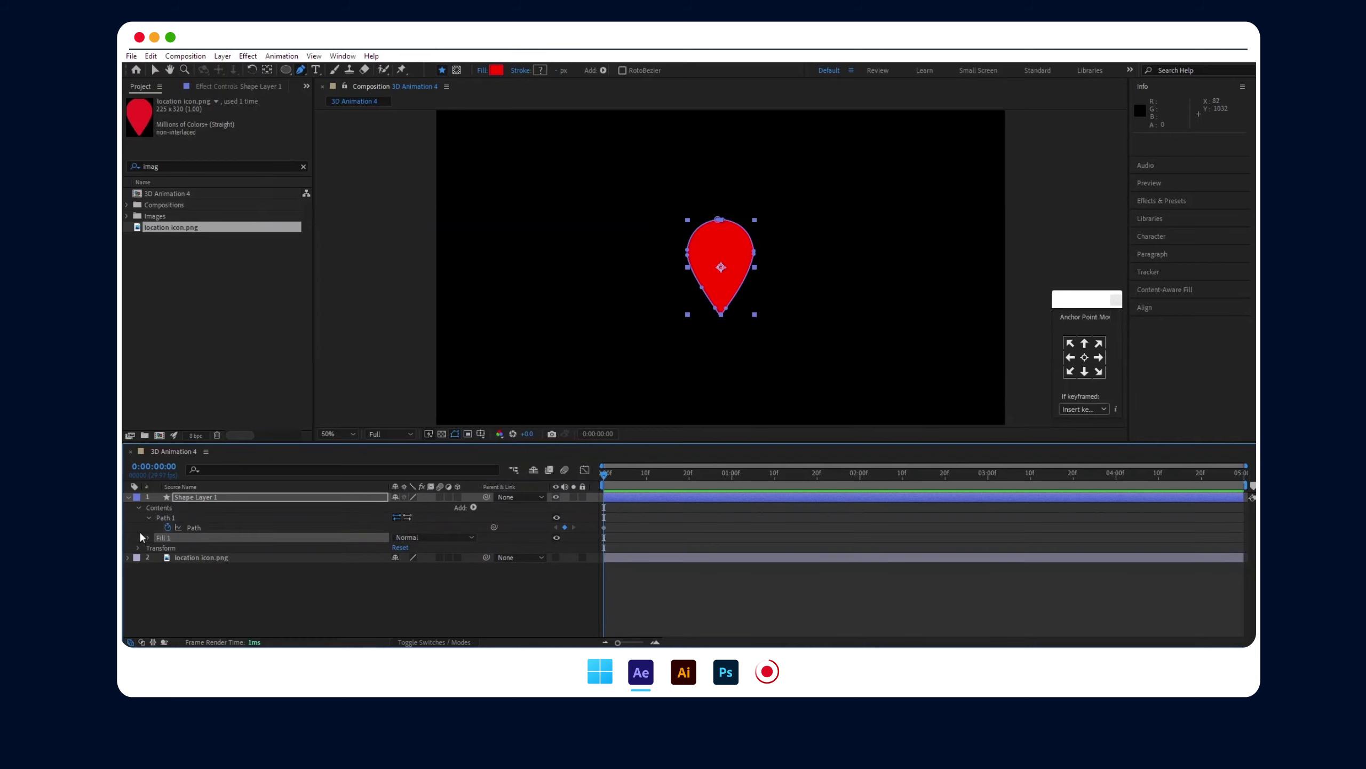
click(129, 497)
- Delete the original location icon.png layer
click(156, 70)
click(238, 555)
click(235, 507)
key(Delete)
- Preview a lighter fill colour for the shape, then cancel to keep red
click(222, 497)
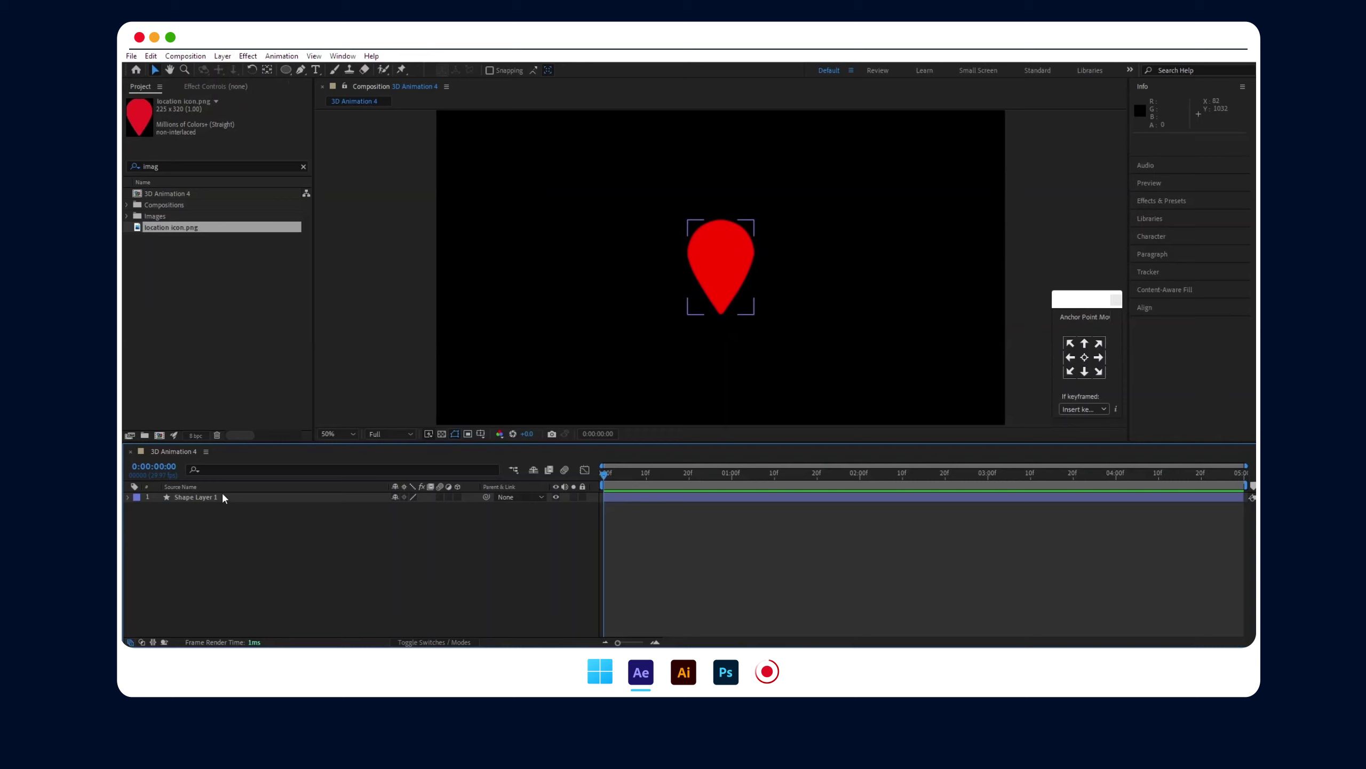
click(286, 70)
click(496, 70)
click(591, 459)
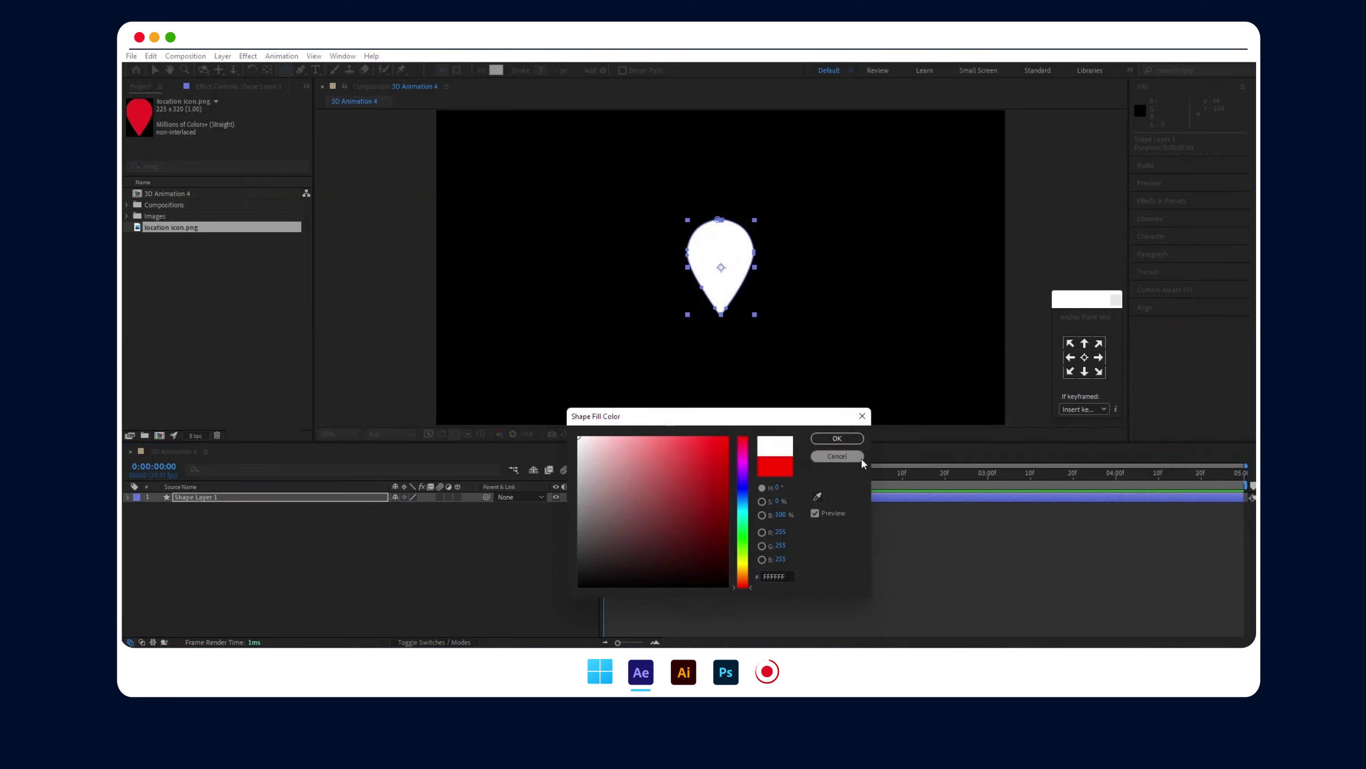
click(837, 456)
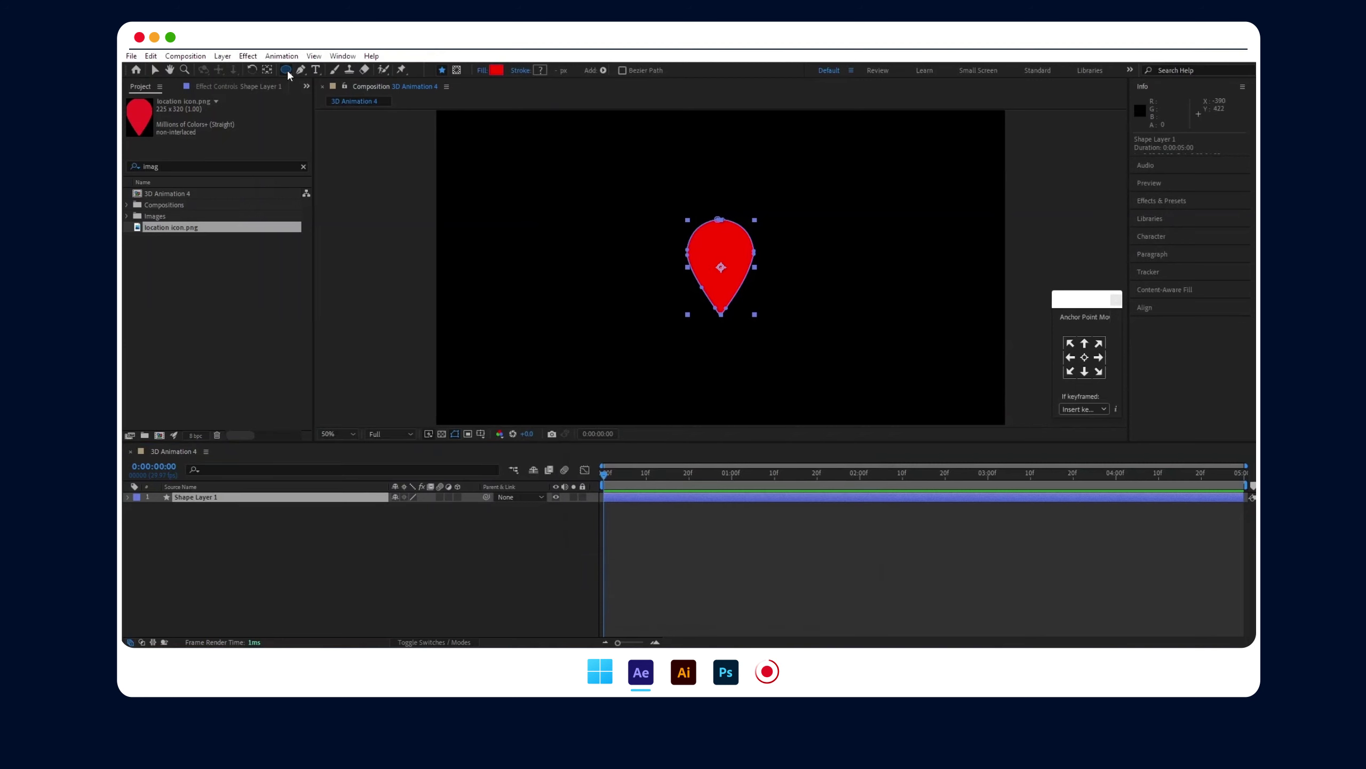
- Draw a small ellipse inside the pin's head and fill it white
drag(710, 236, 736, 262)
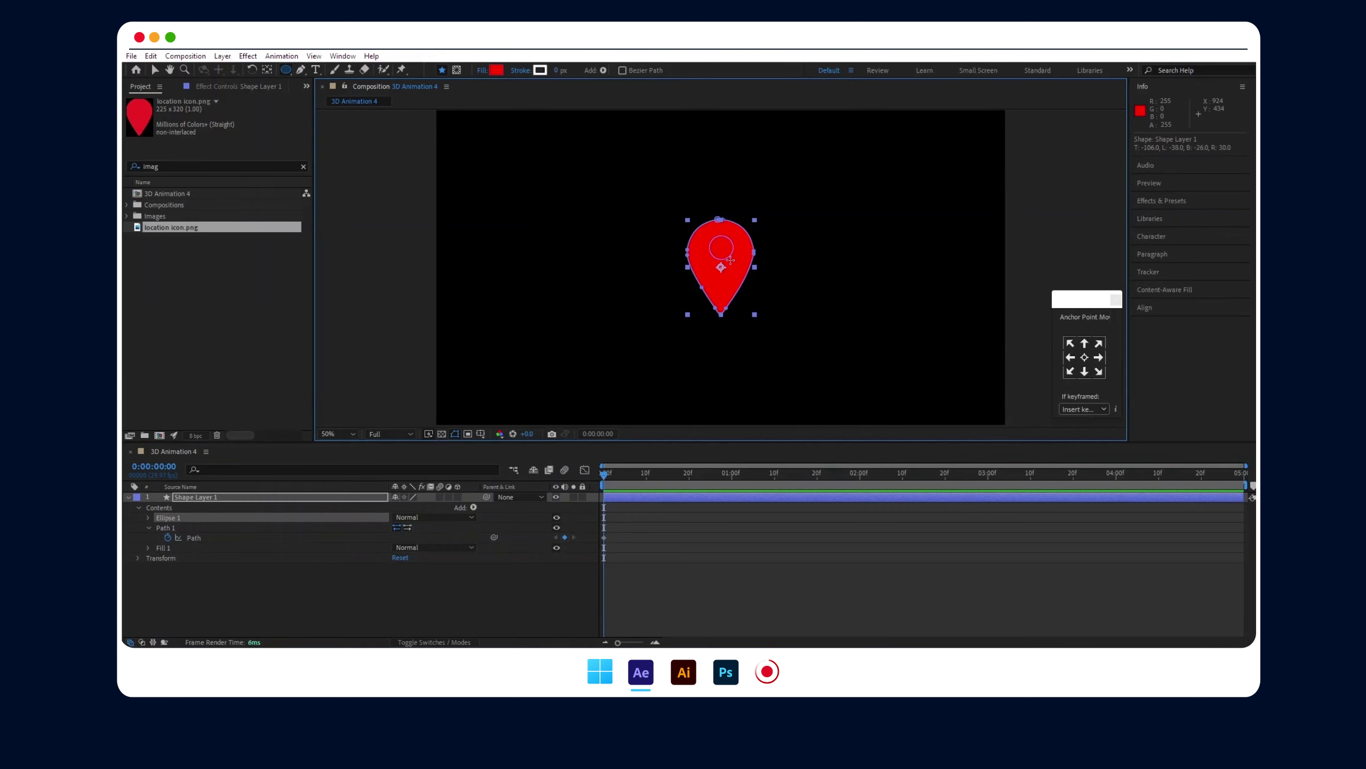
click(496, 70)
click(580, 438)
click(837, 438)
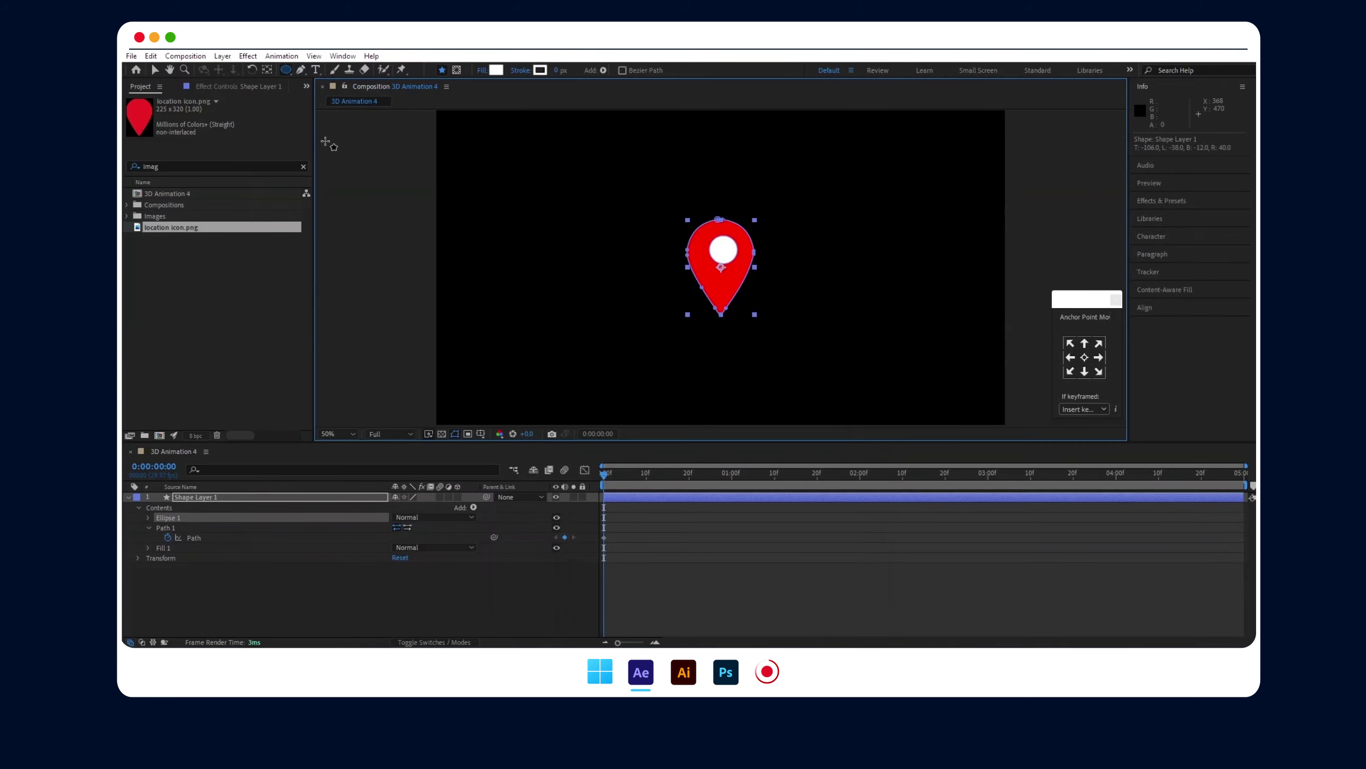
scroll(697, 236, up, 4)
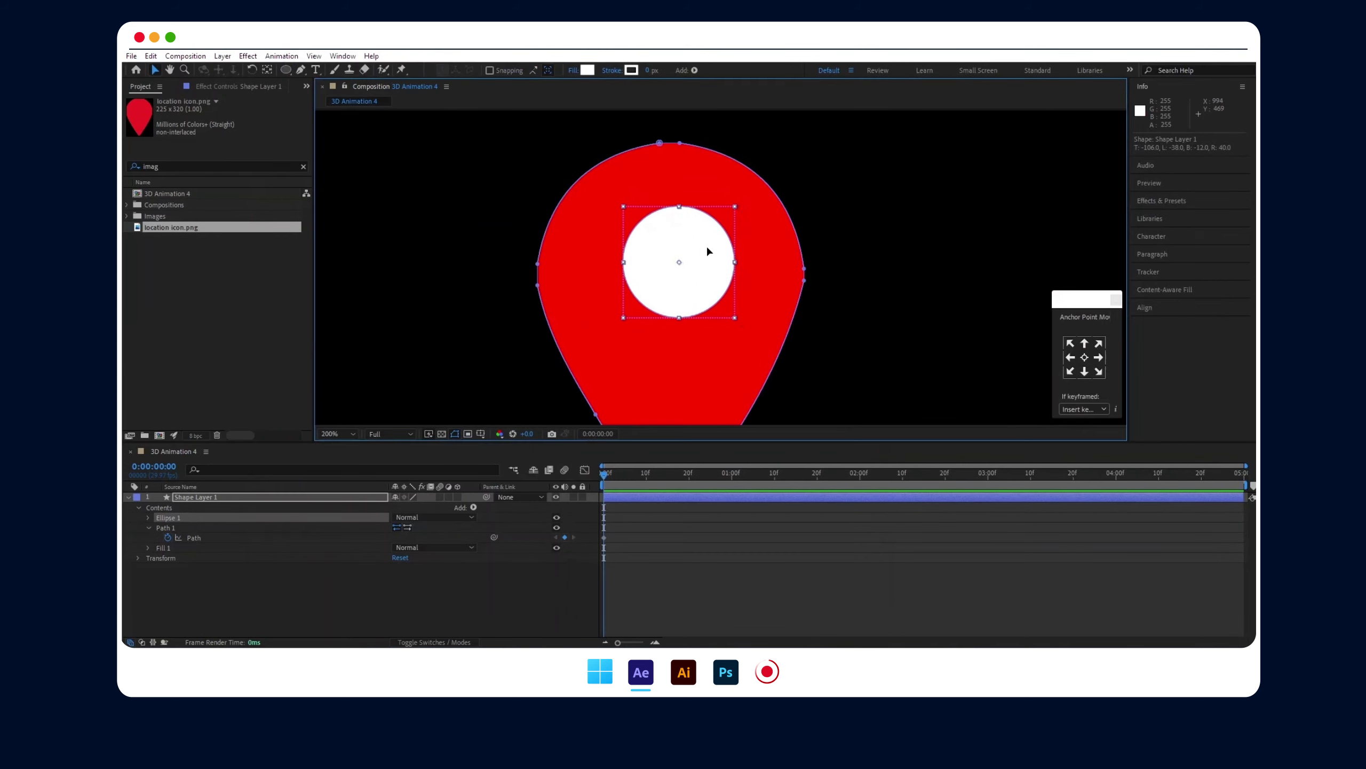
scroll(705, 245, down, 4)
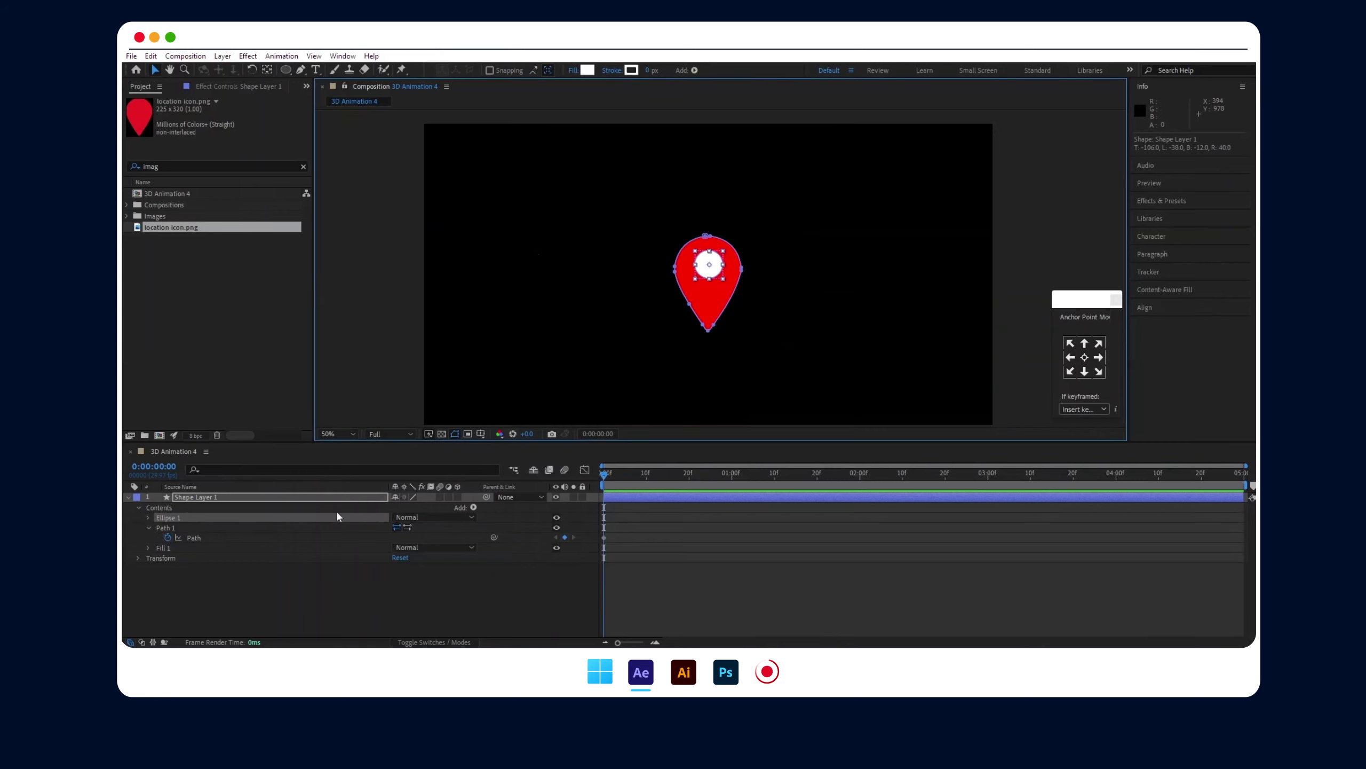
- Undo a stray Convert Vertex edit on the pin's path
click(247, 577)
click(715, 304)
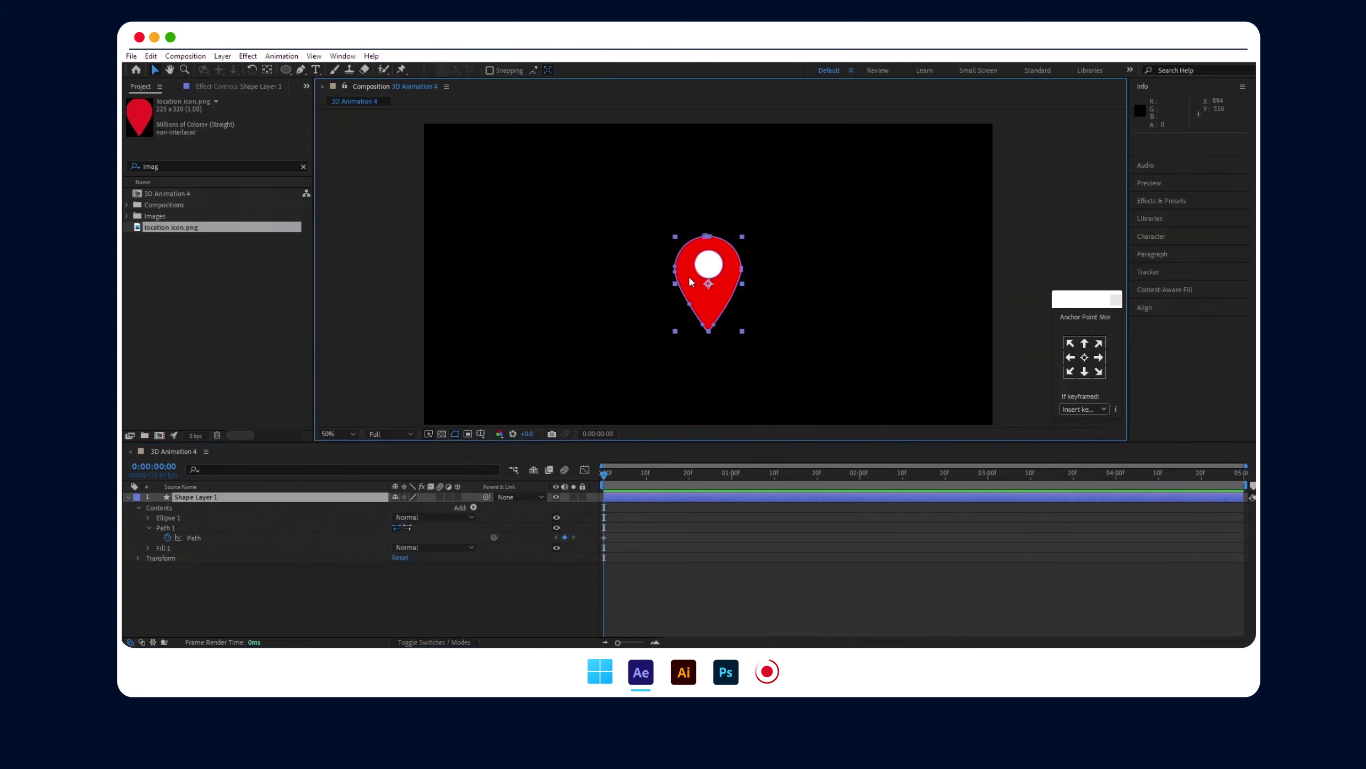
scroll(722, 267, up, 2)
scroll(722, 267, up, 2)
drag(300, 69, 347, 114)
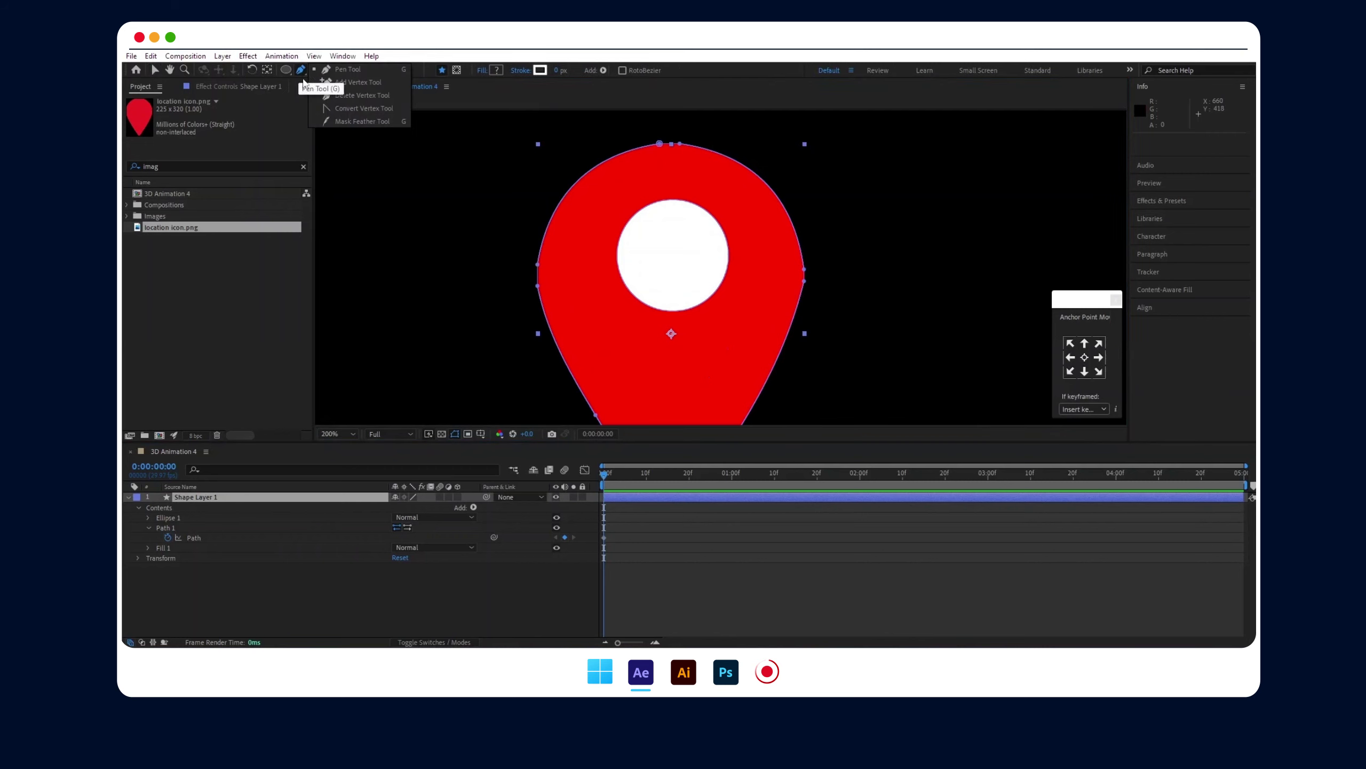
click(538, 287)
key(ctrl+z)
- Collapse Shape Layer 1, return to the Selection tool and reselect the pin
click(130, 497)
click(155, 69)
scroll(662, 244, down, 3)
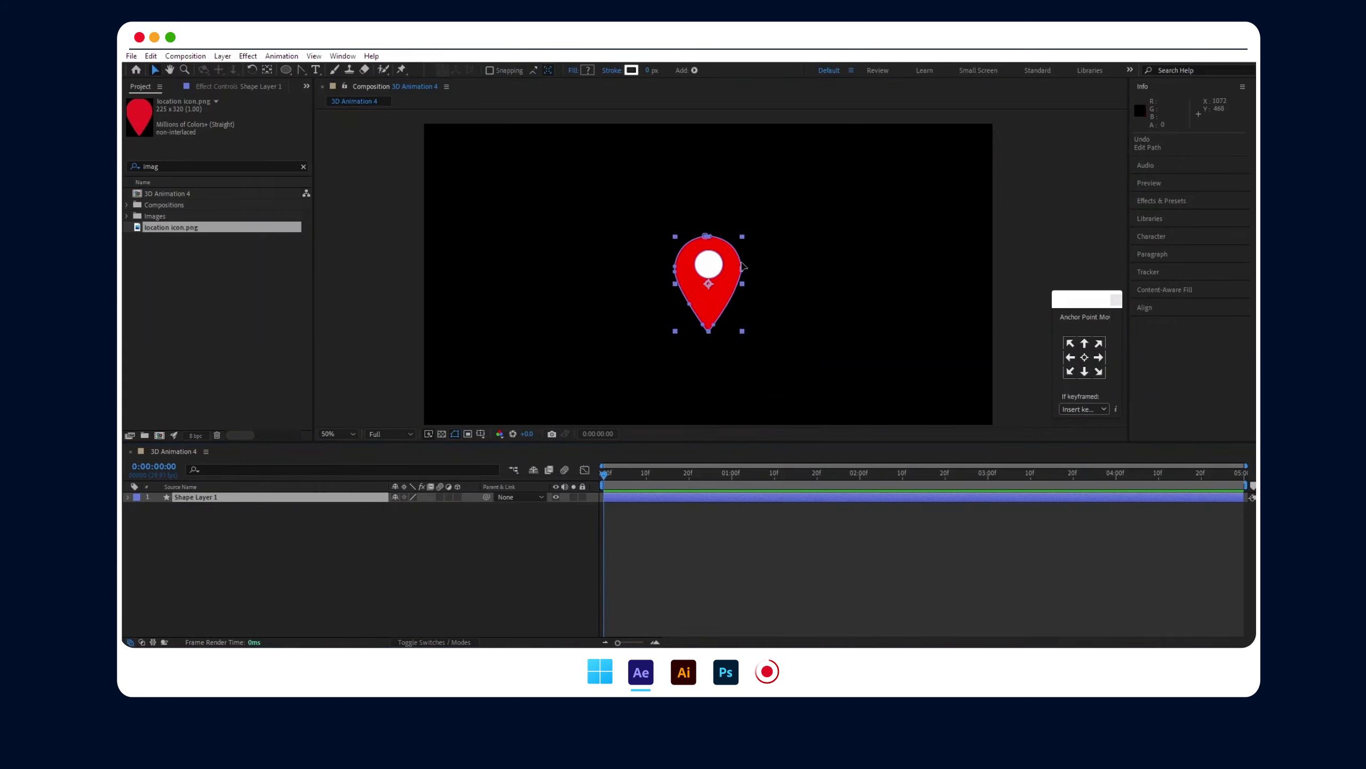
scroll(864, 314, down, 1)
click(738, 272)
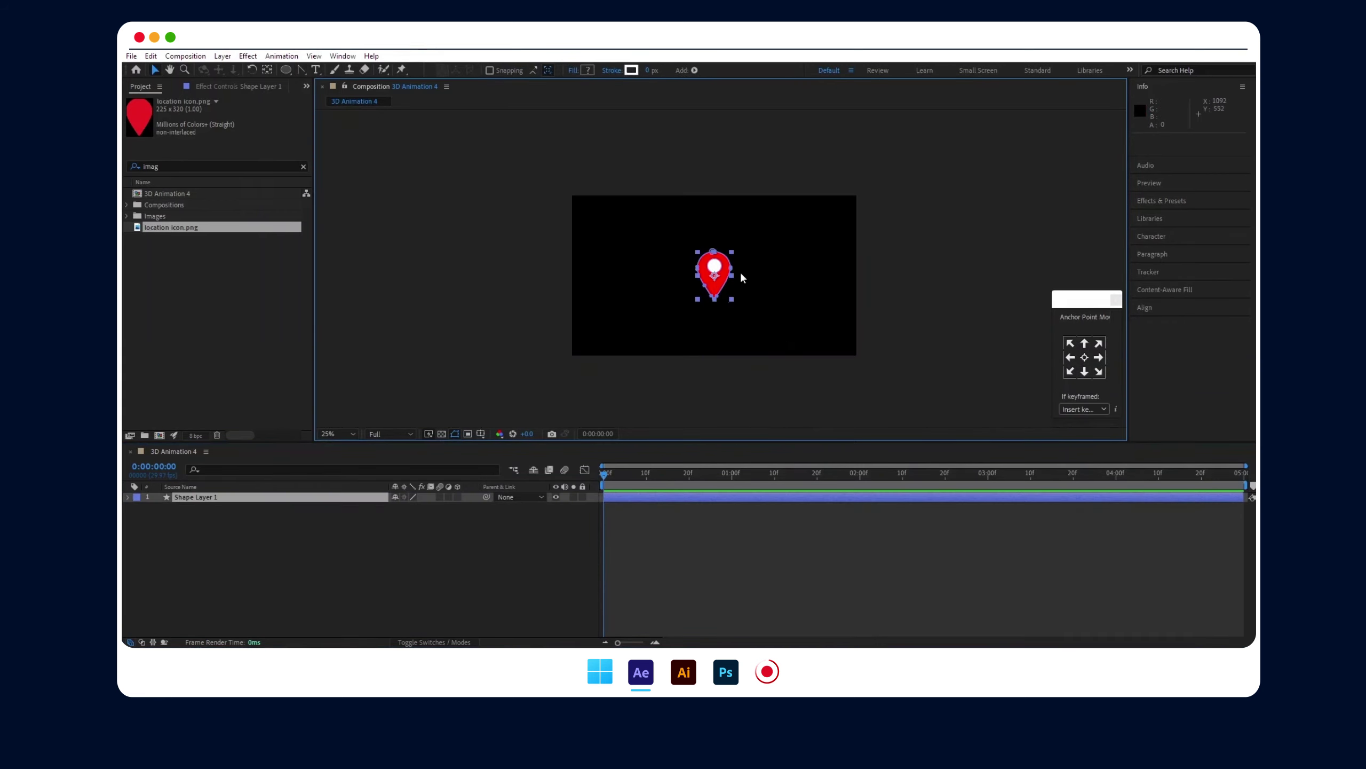
- Make Shape Layer 1 a 3D layer and reveal its Geometry Options
click(222, 516)
click(458, 497)
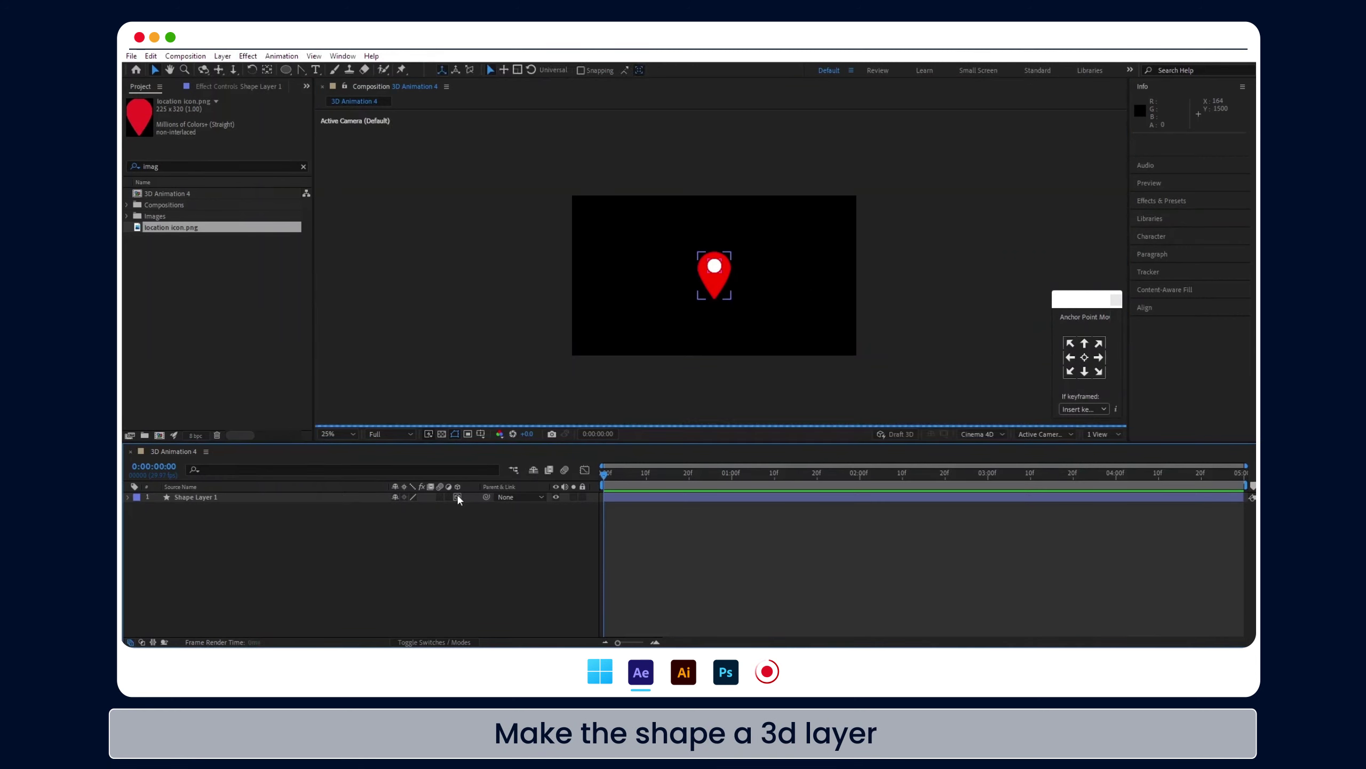
click(129, 497)
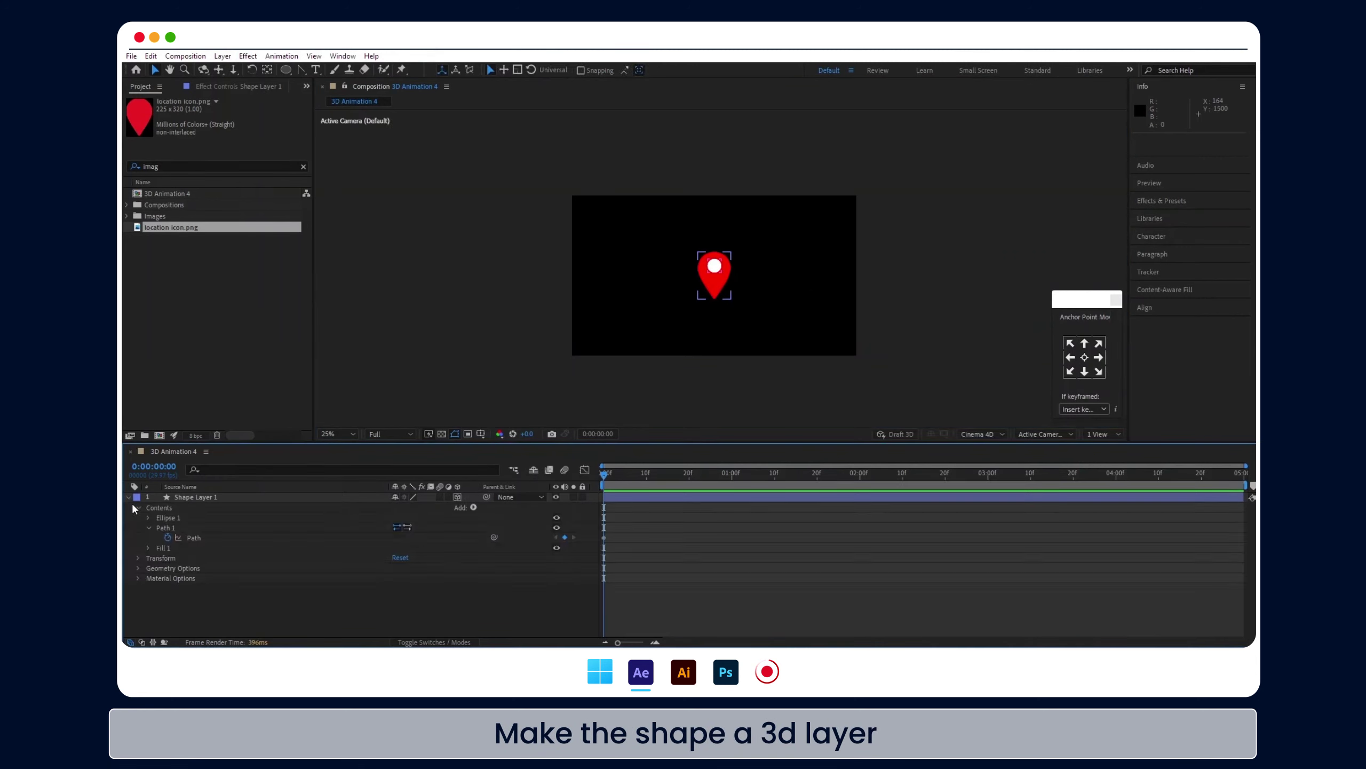
click(139, 507)
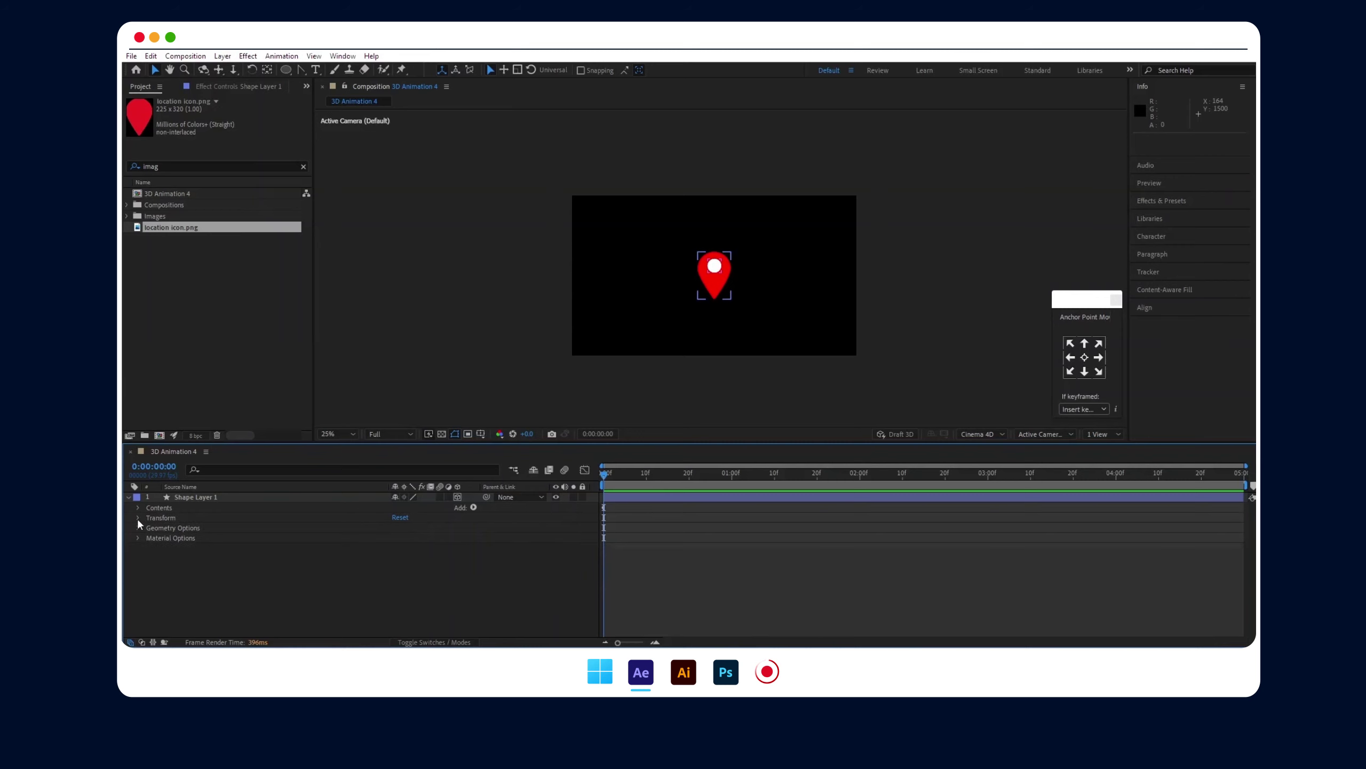
click(139, 528)
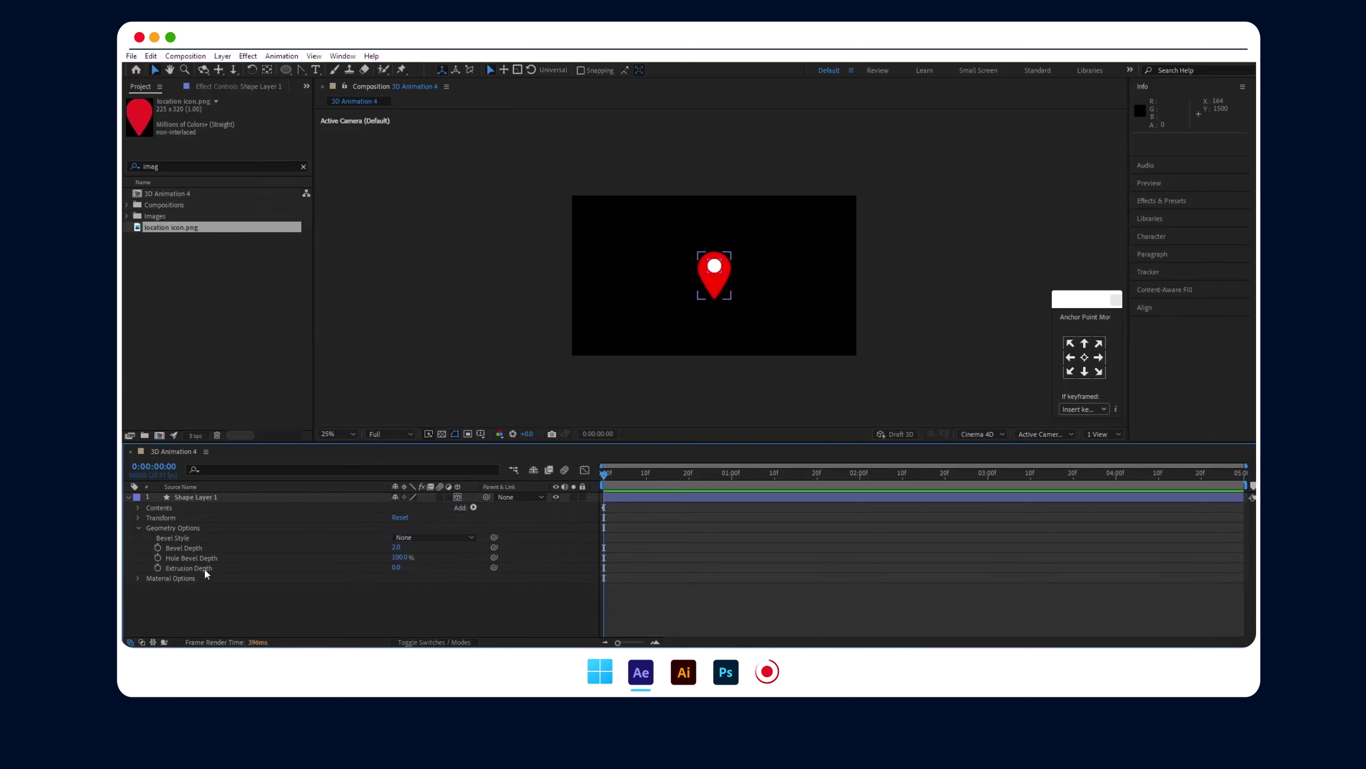
- Set the Extrusion Depth to 25, then collapse the layer and zoom to 50%
click(395, 568)
text(20)
key(Return)
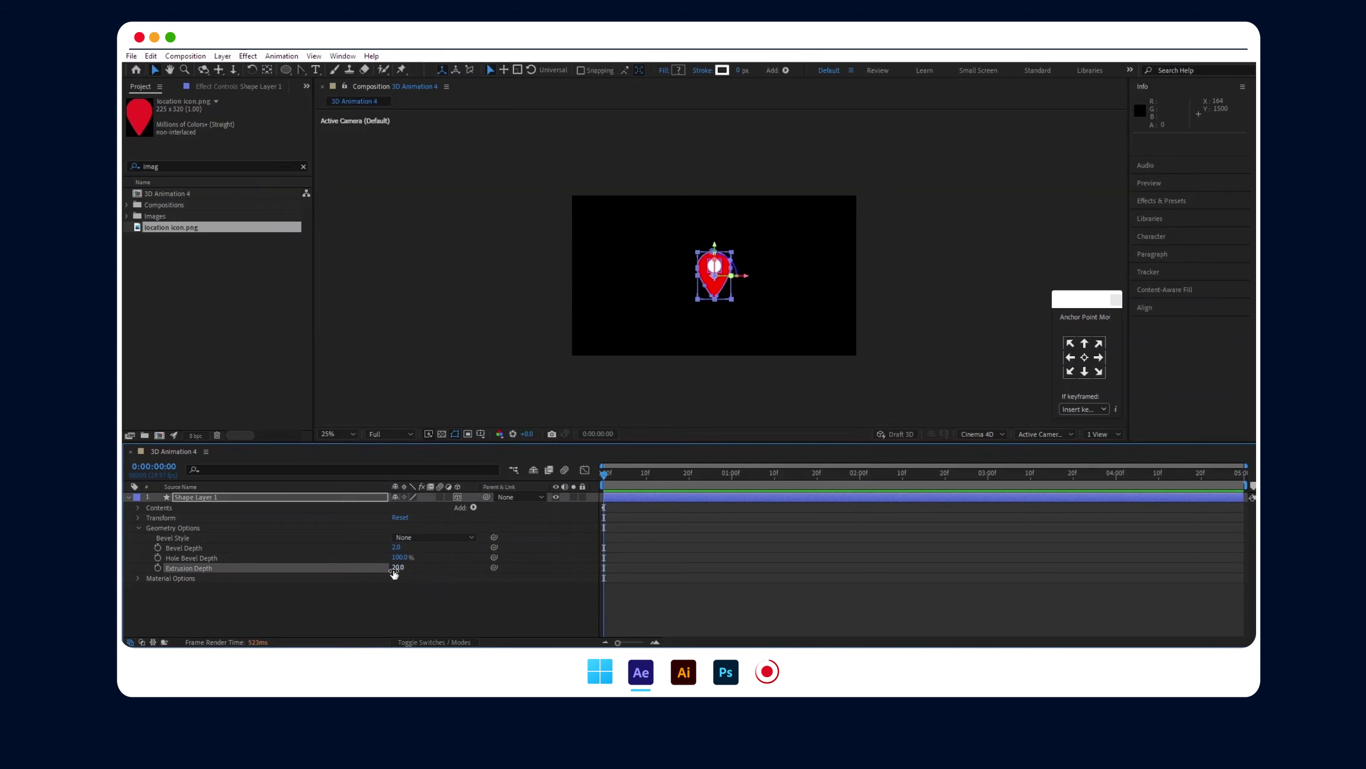
text(25)
key(Return)
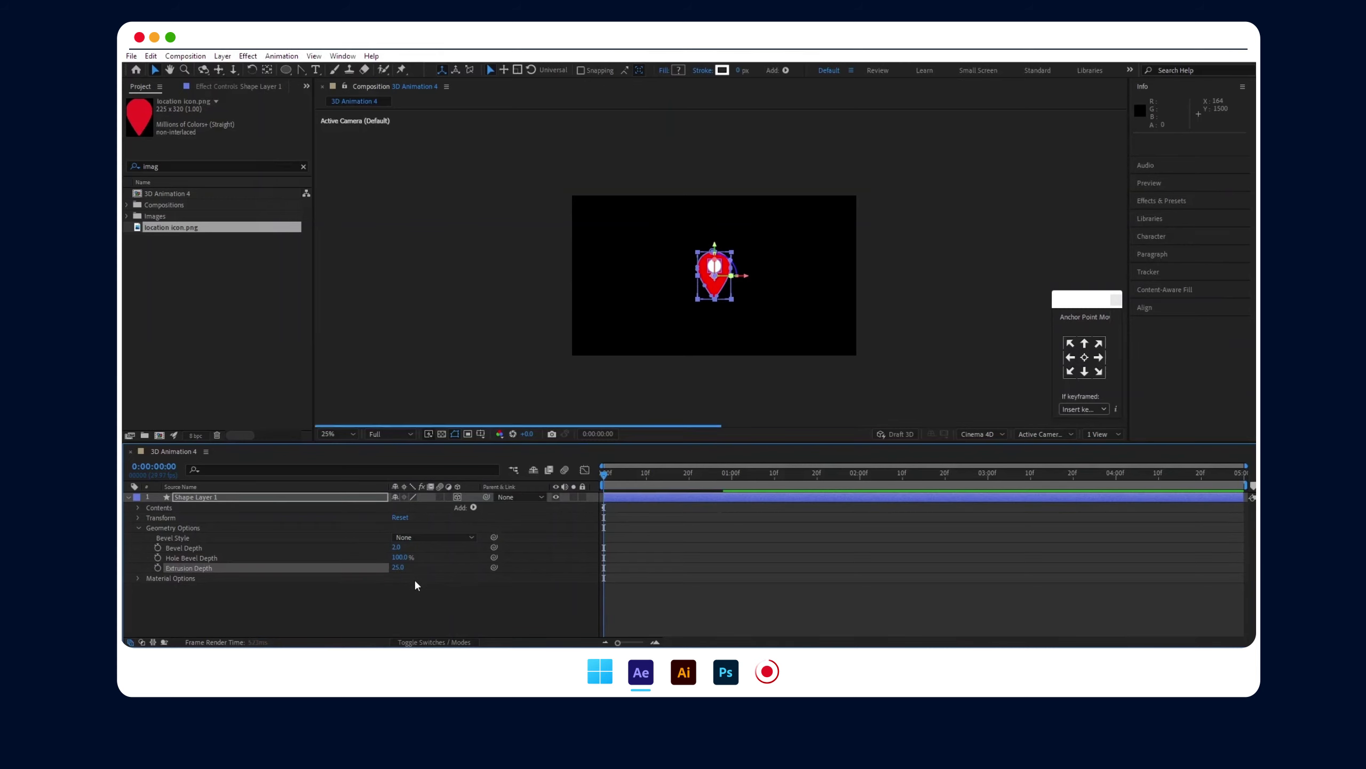
click(129, 496)
click(179, 517)
click(200, 496)
key(.)
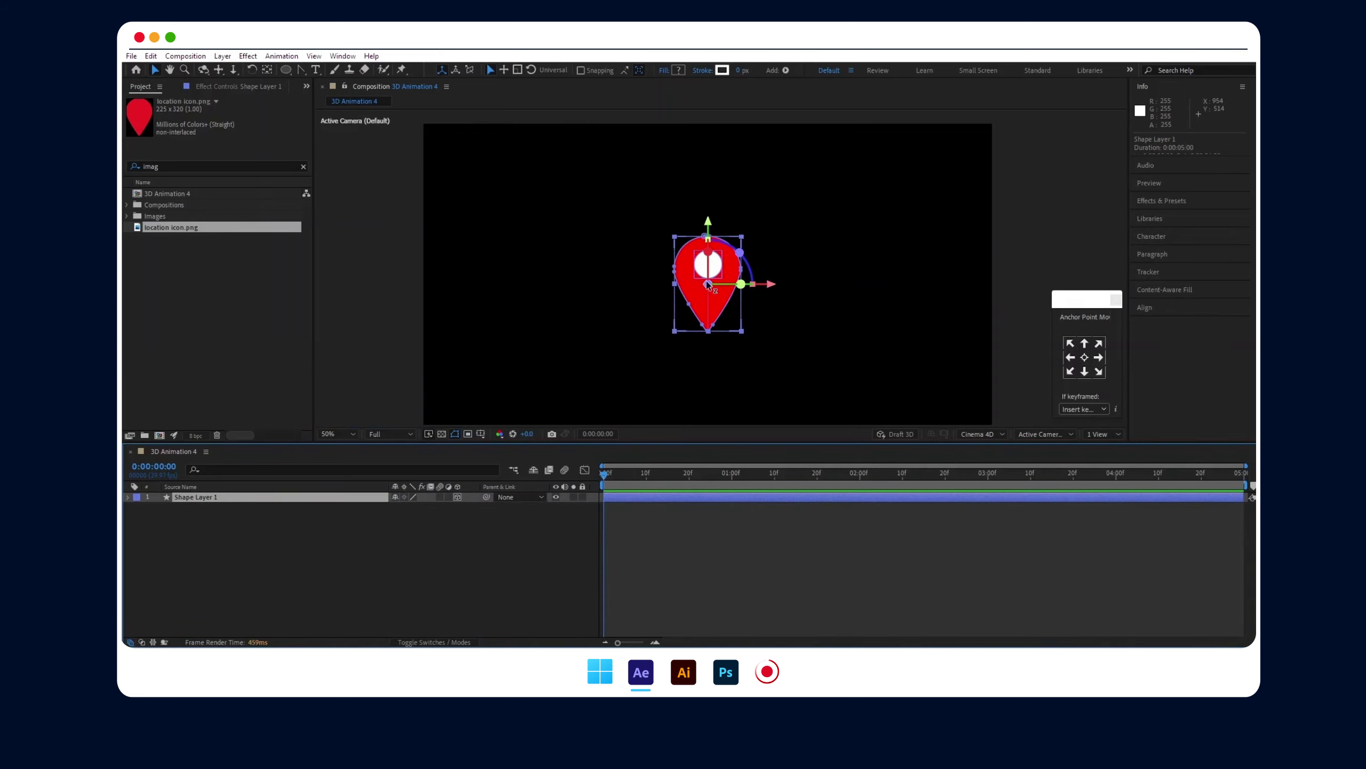
- Add a white solid below the pin layer and lock it
right_click(550, 573)
mouse_move(604, 431)
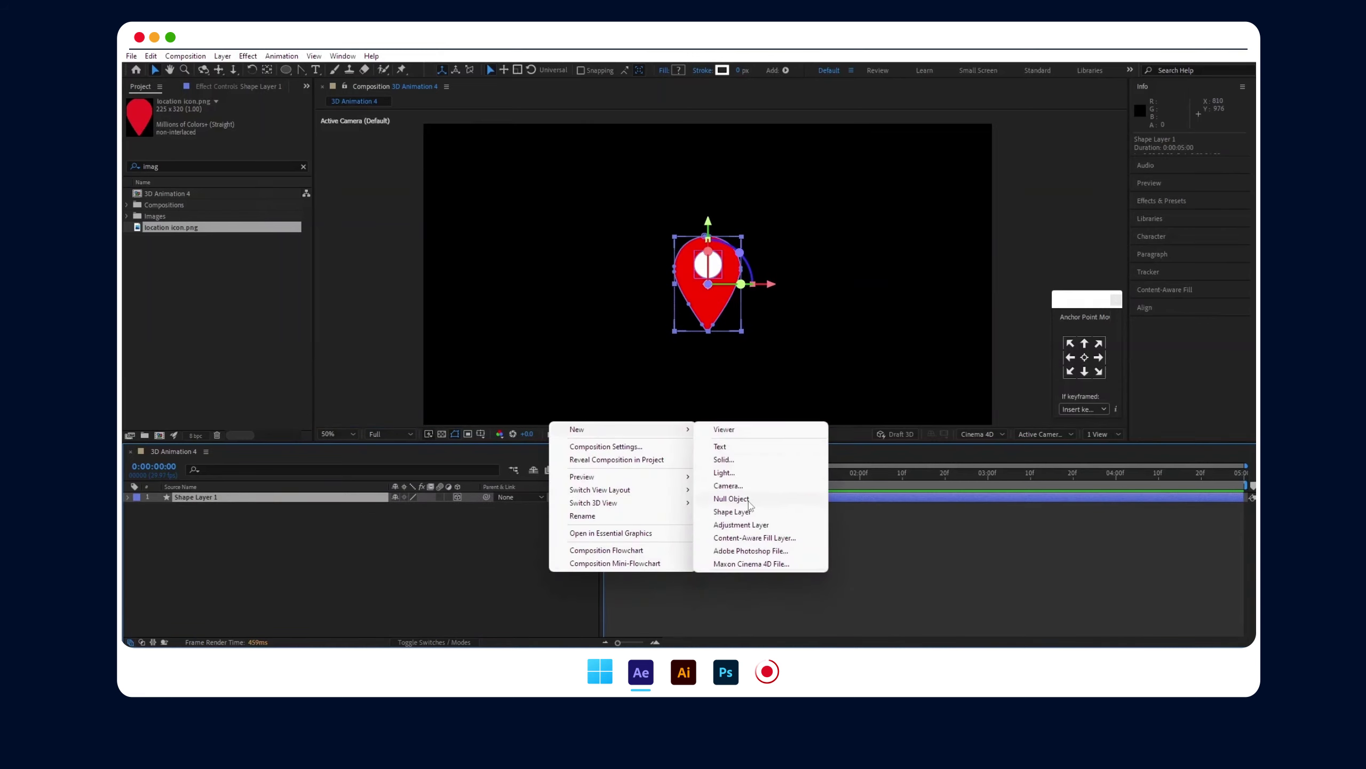
click(734, 463)
click(487, 434)
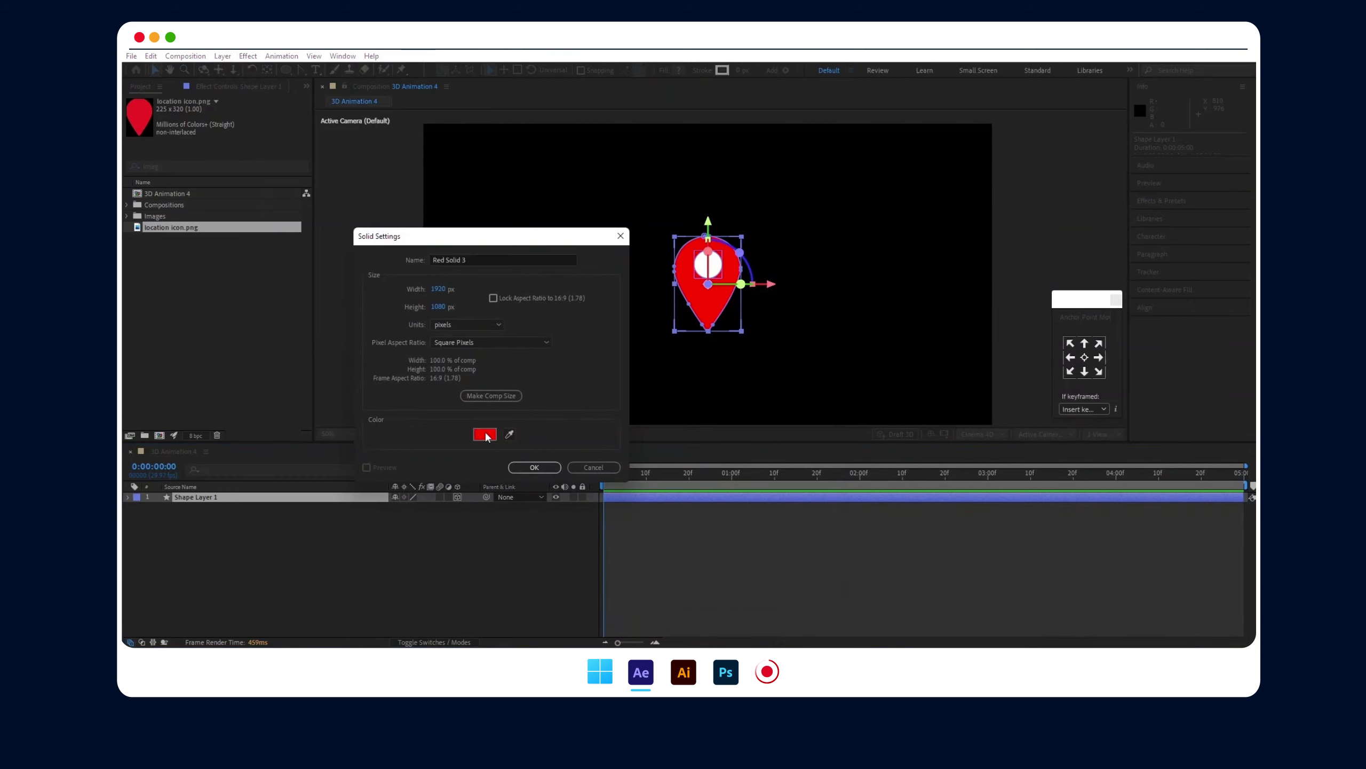
click(839, 438)
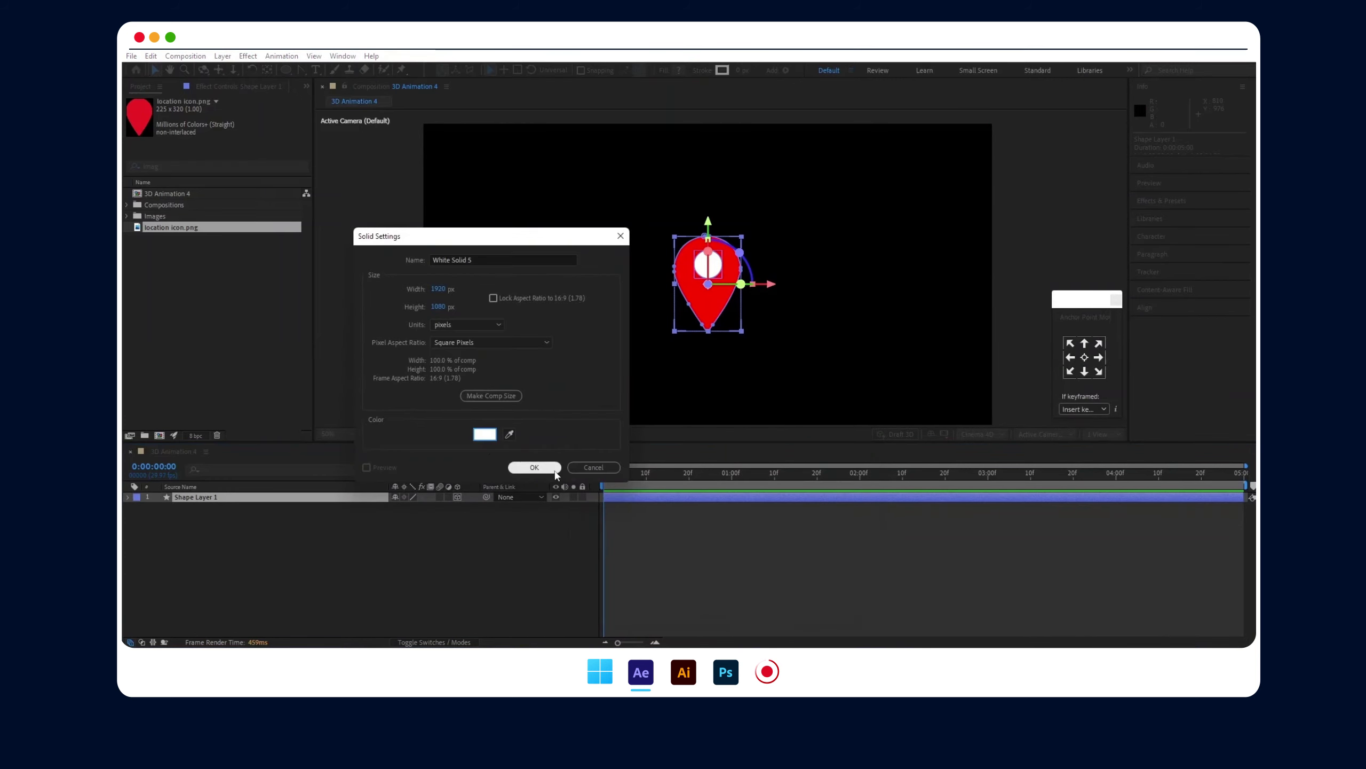
click(534, 467)
drag(377, 497, 342, 524)
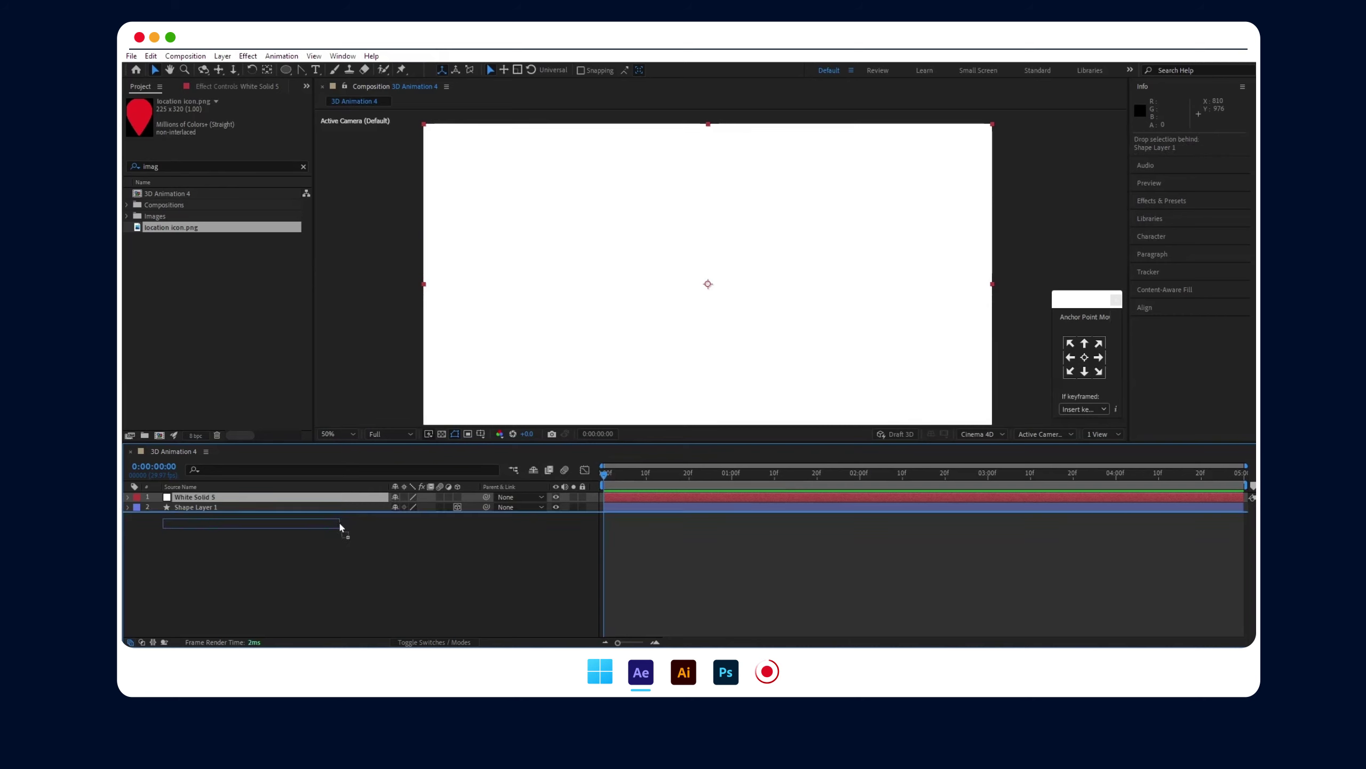
click(582, 507)
- Add Camera 1 to the comp with default settings
scroll(682, 334, down, 1)
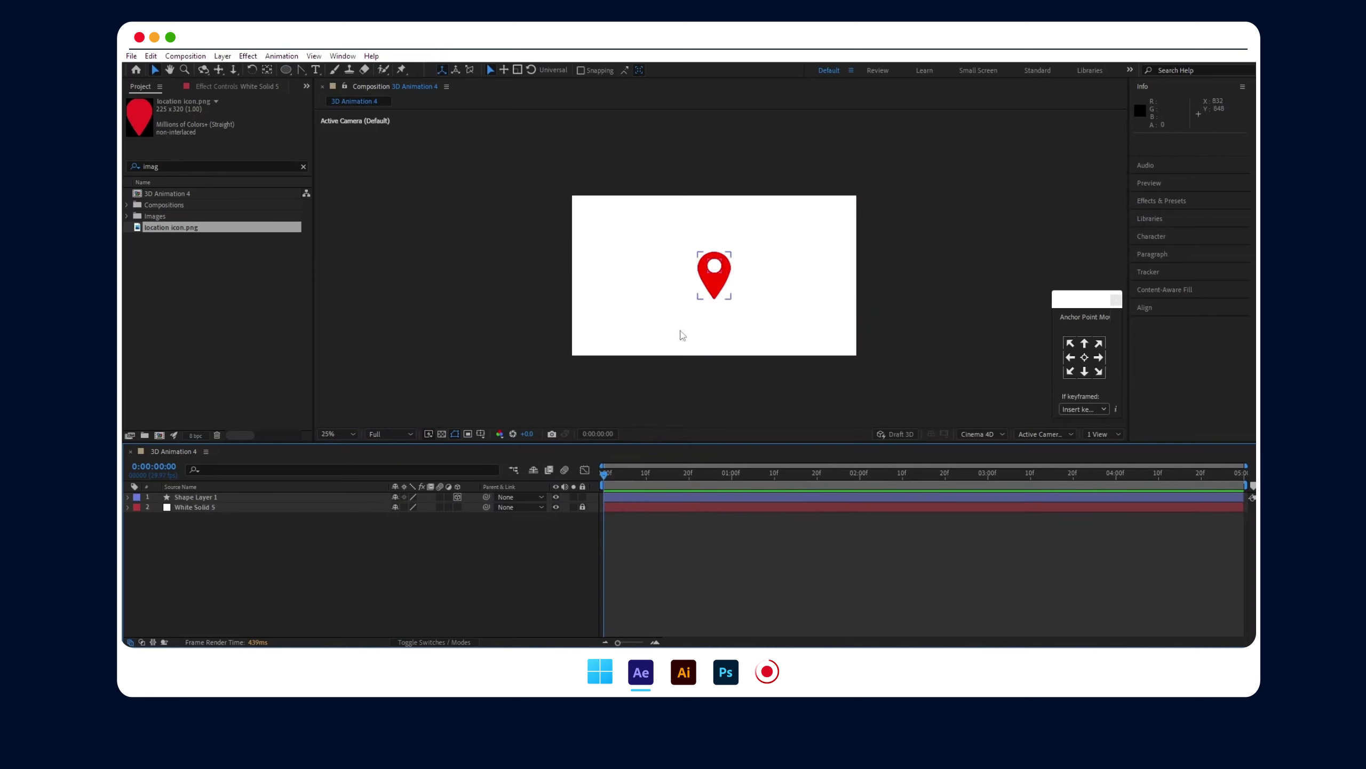
click(222, 498)
right_click(230, 532)
mouse_move(280, 391)
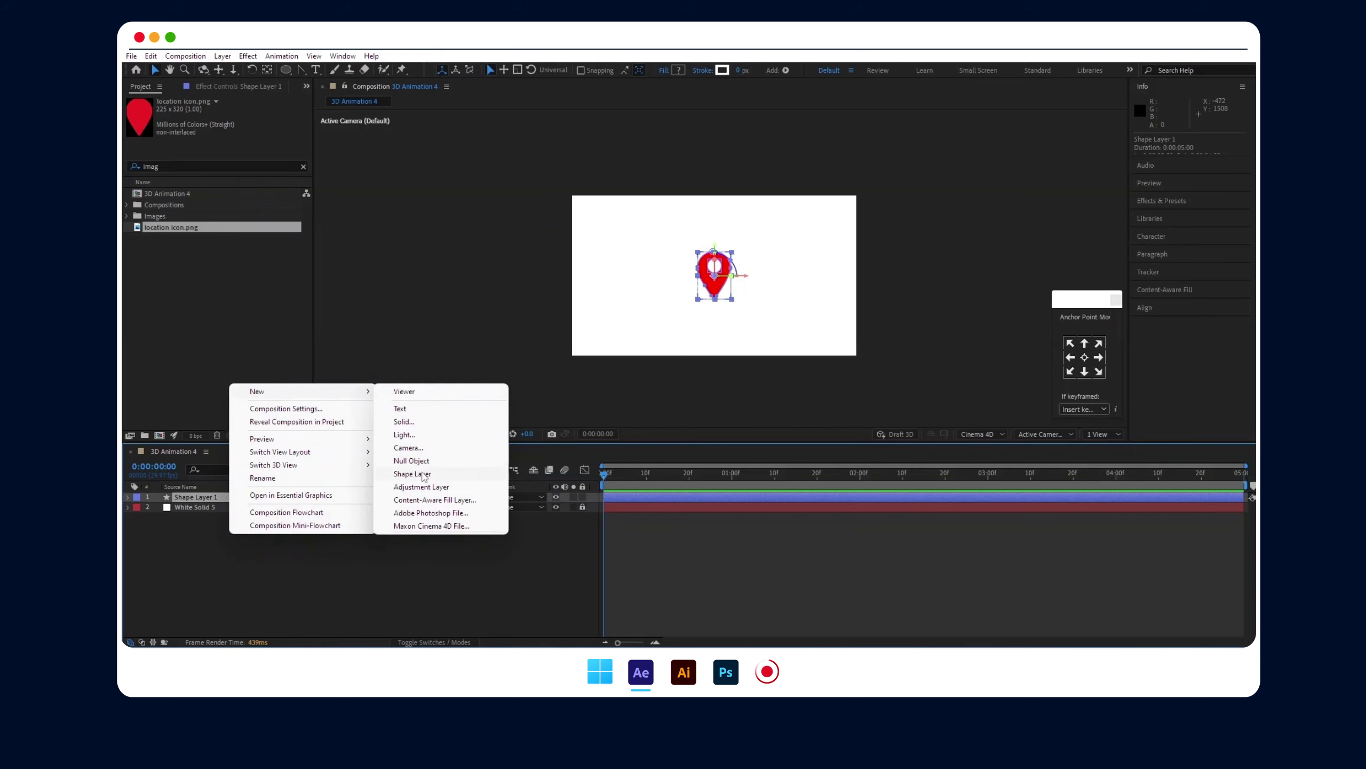
click(419, 448)
click(808, 474)
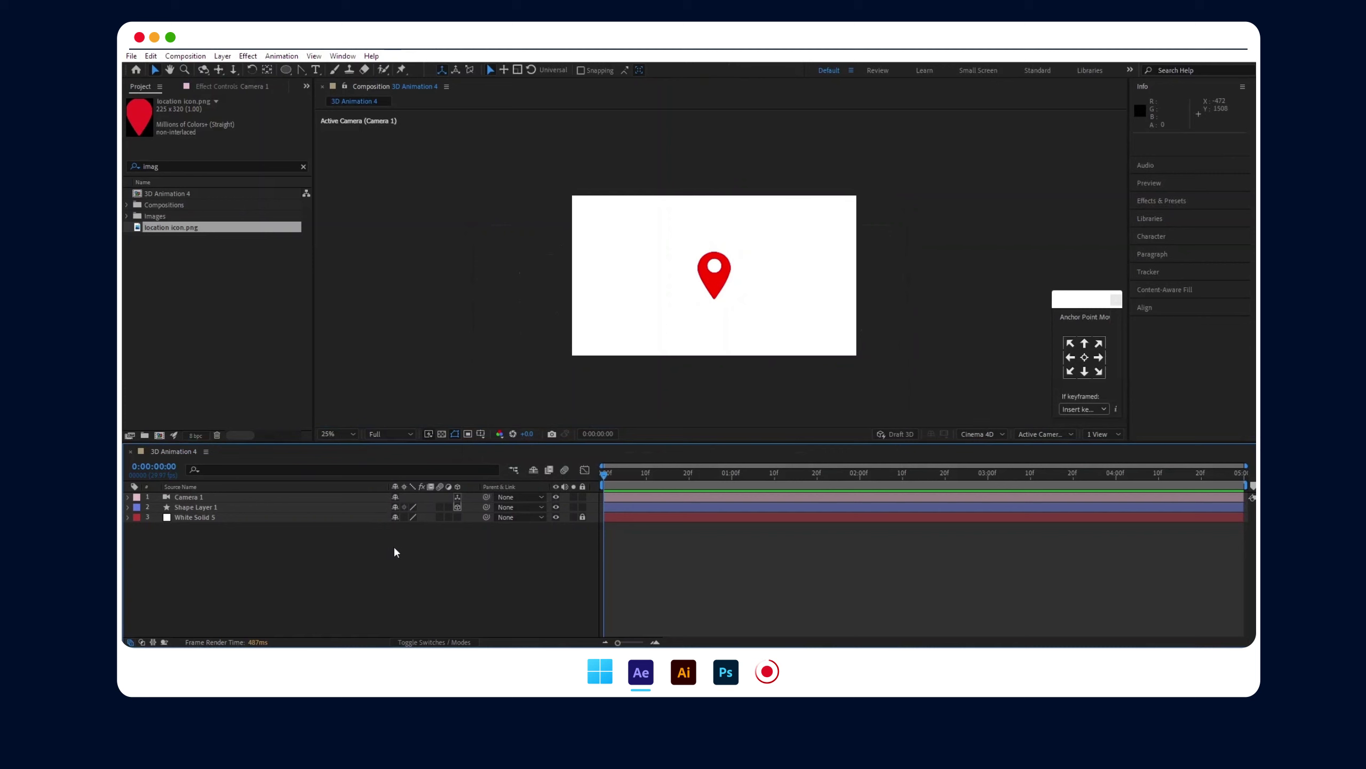
- Add a 3D Null 10 and parent Camera 1 to it
right_click(395, 552)
mouse_move(425, 404)
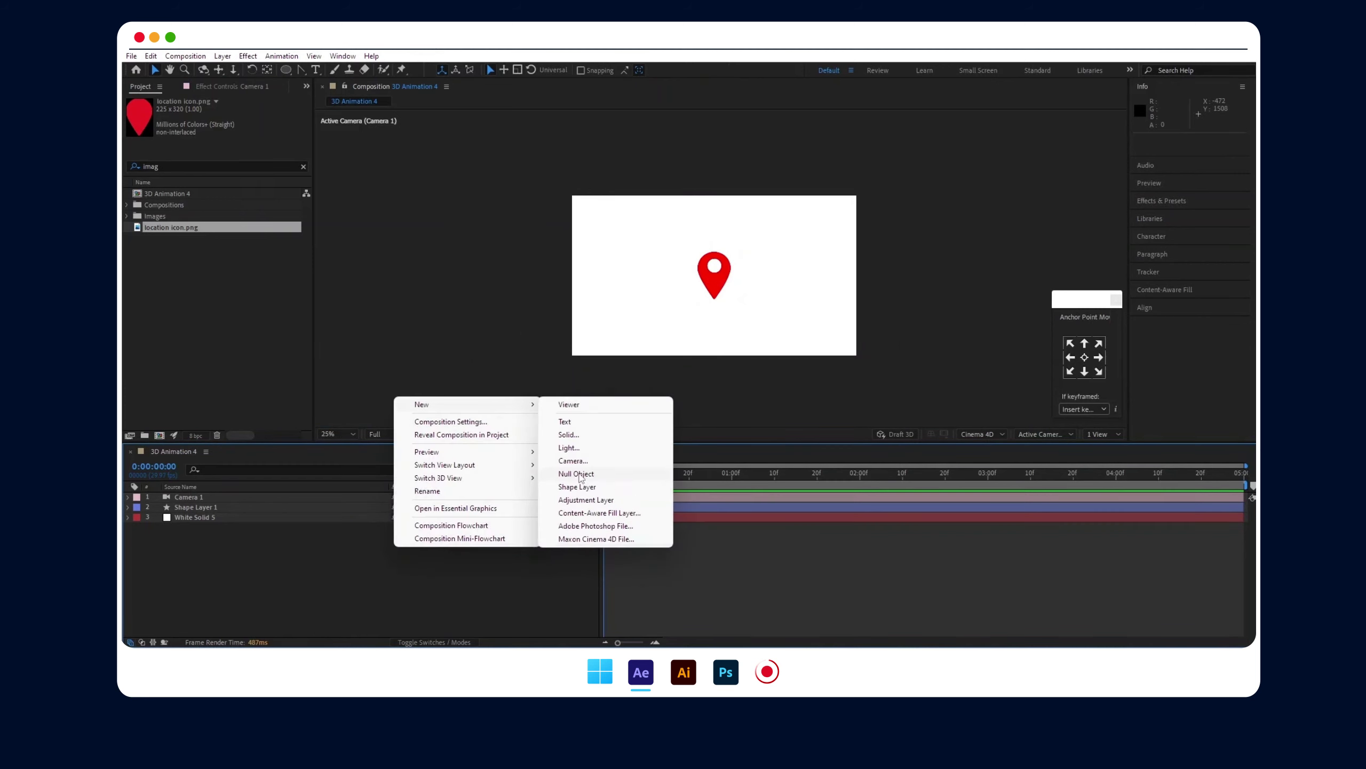
click(578, 474)
click(457, 497)
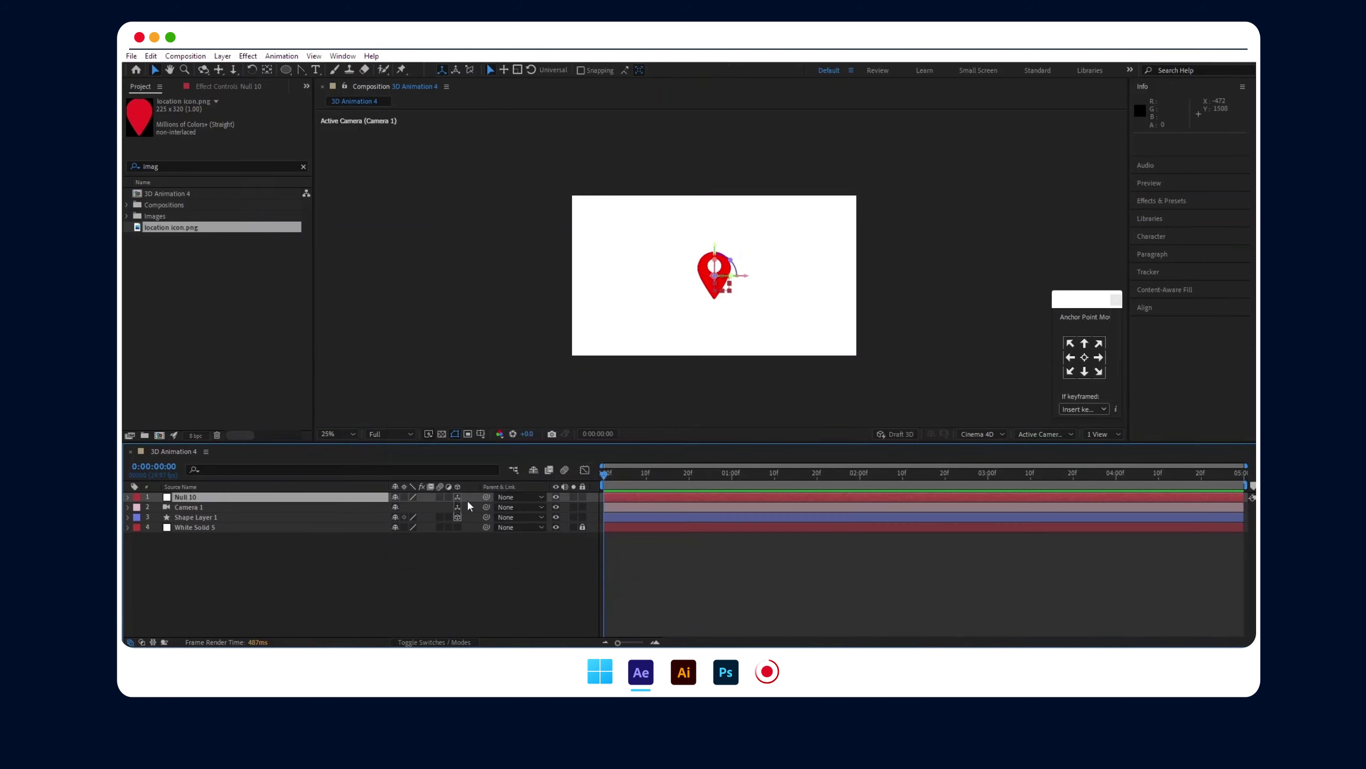
drag(487, 507, 323, 497)
click(340, 561)
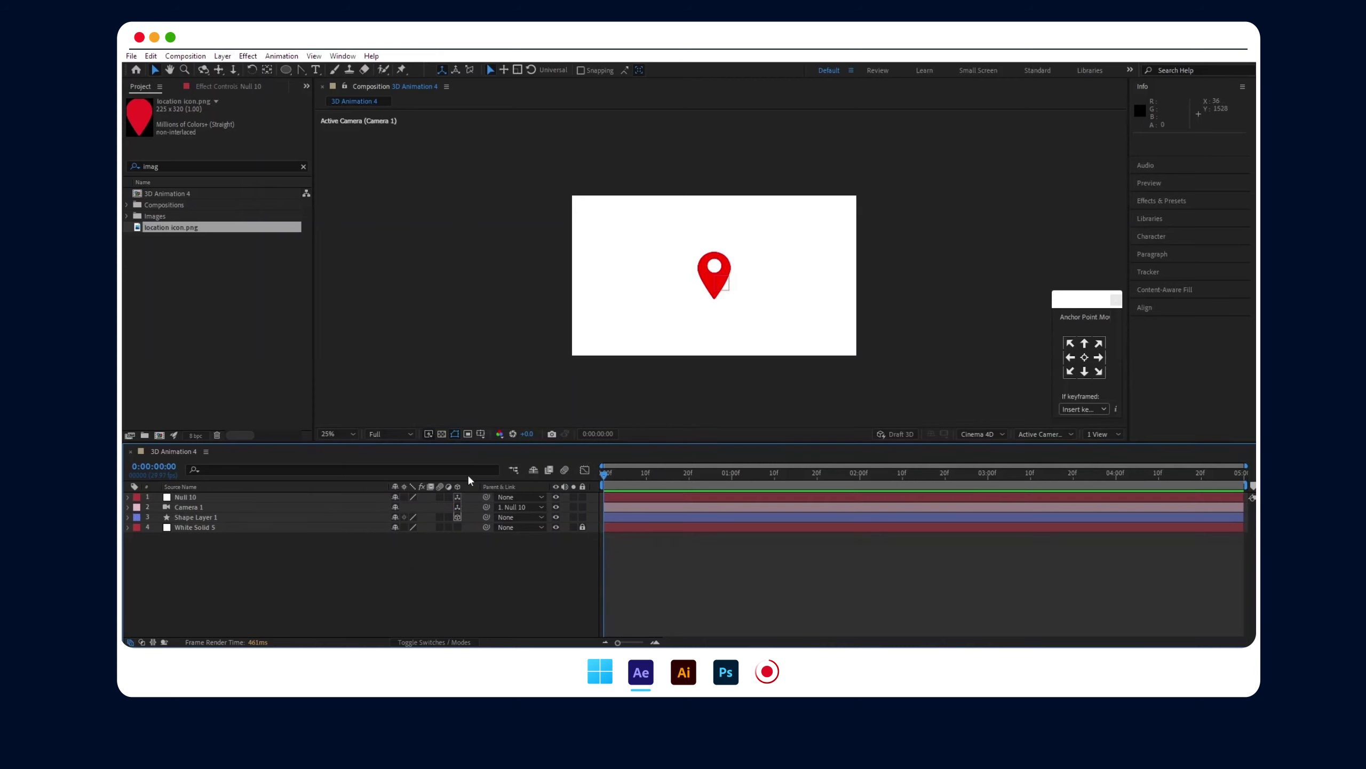
- Set the pin shape layer's X position to 1009
click(707, 261)
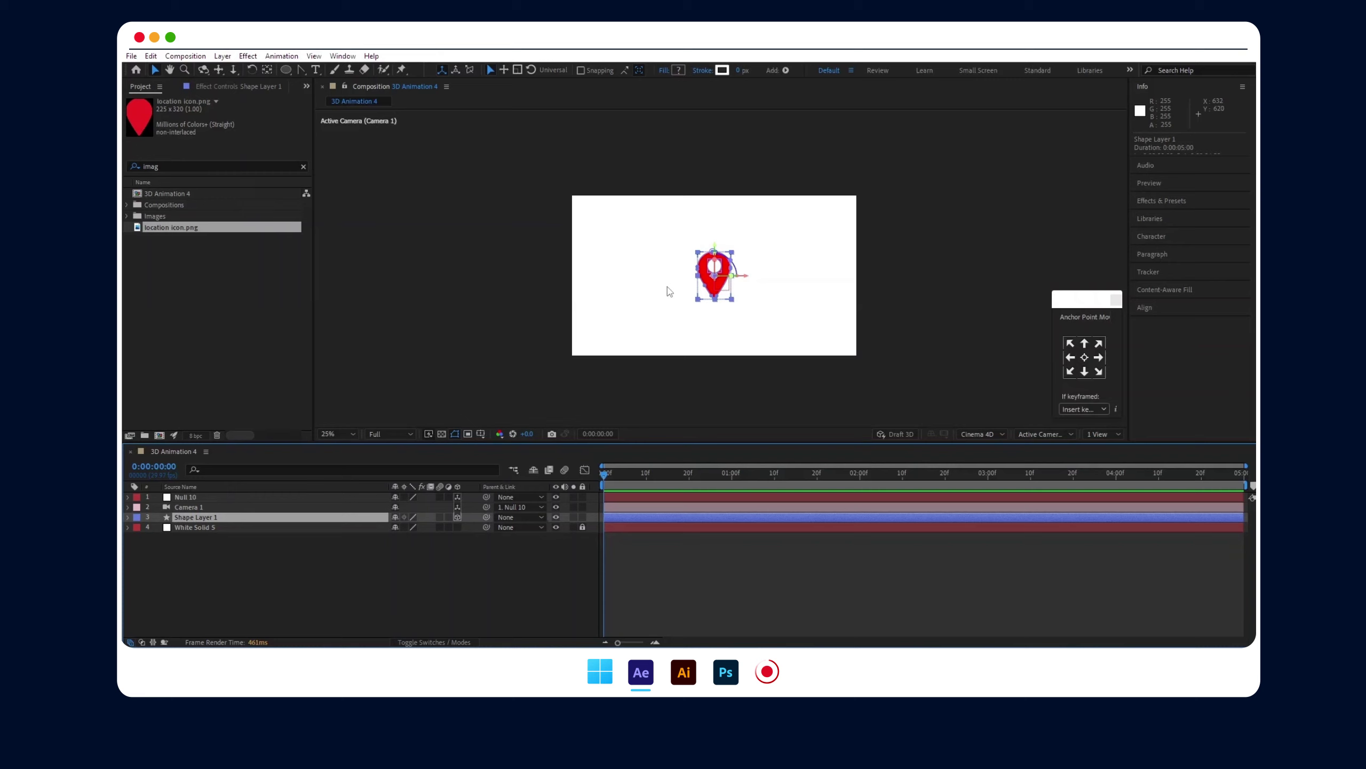
drag(726, 285, 727, 278)
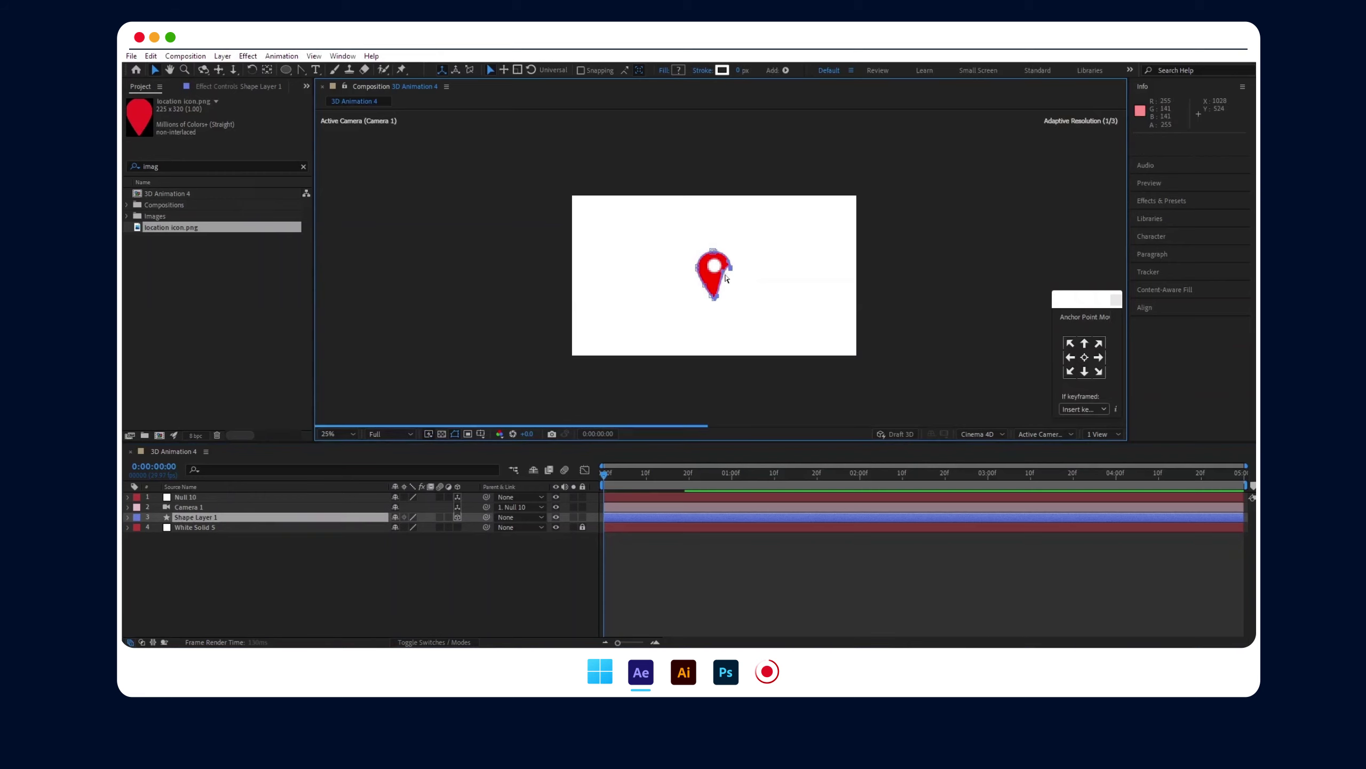
click(430, 183)
click(719, 284)
scroll(718, 284, up, 2)
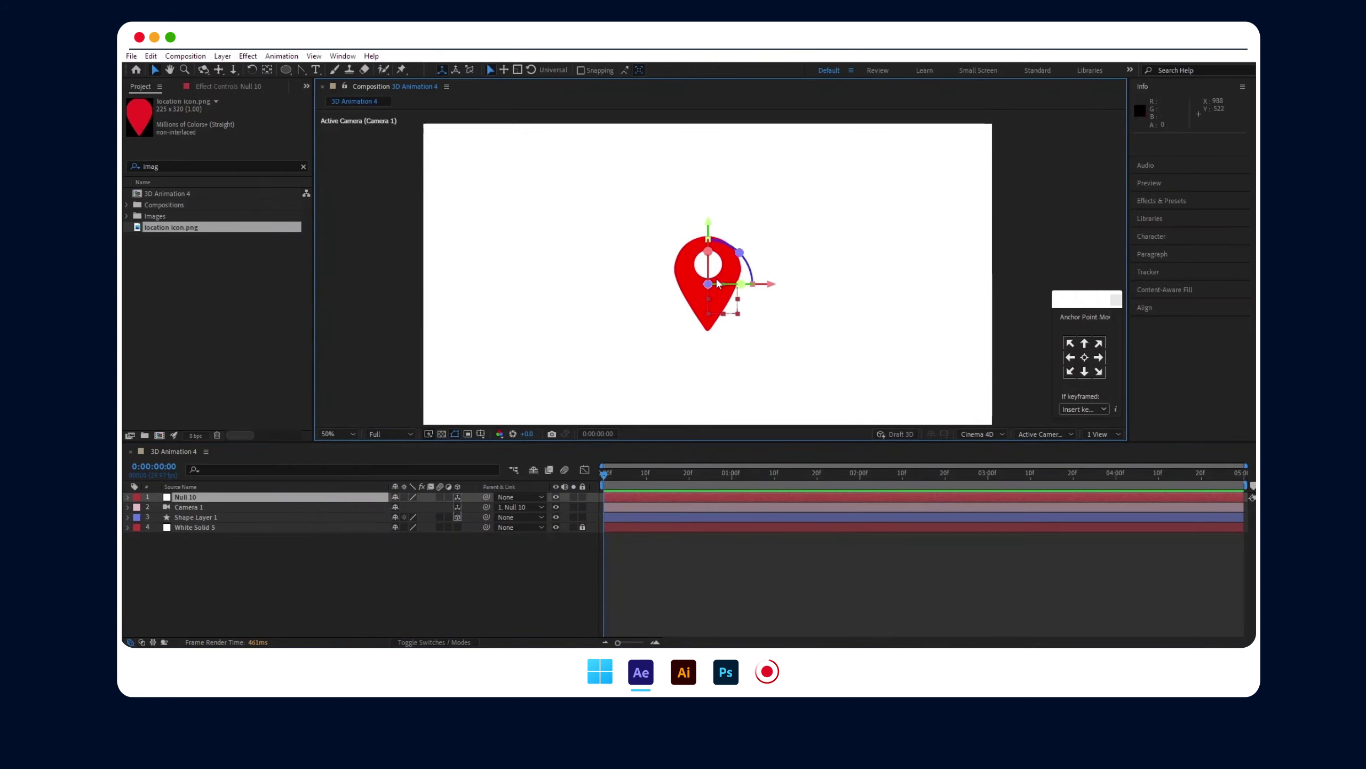
click(215, 518)
key(p)
mouse_move(401, 527)
mouse_down()
mouse_move(426, 533)
mouse_move(347, 532)
mouse_up()
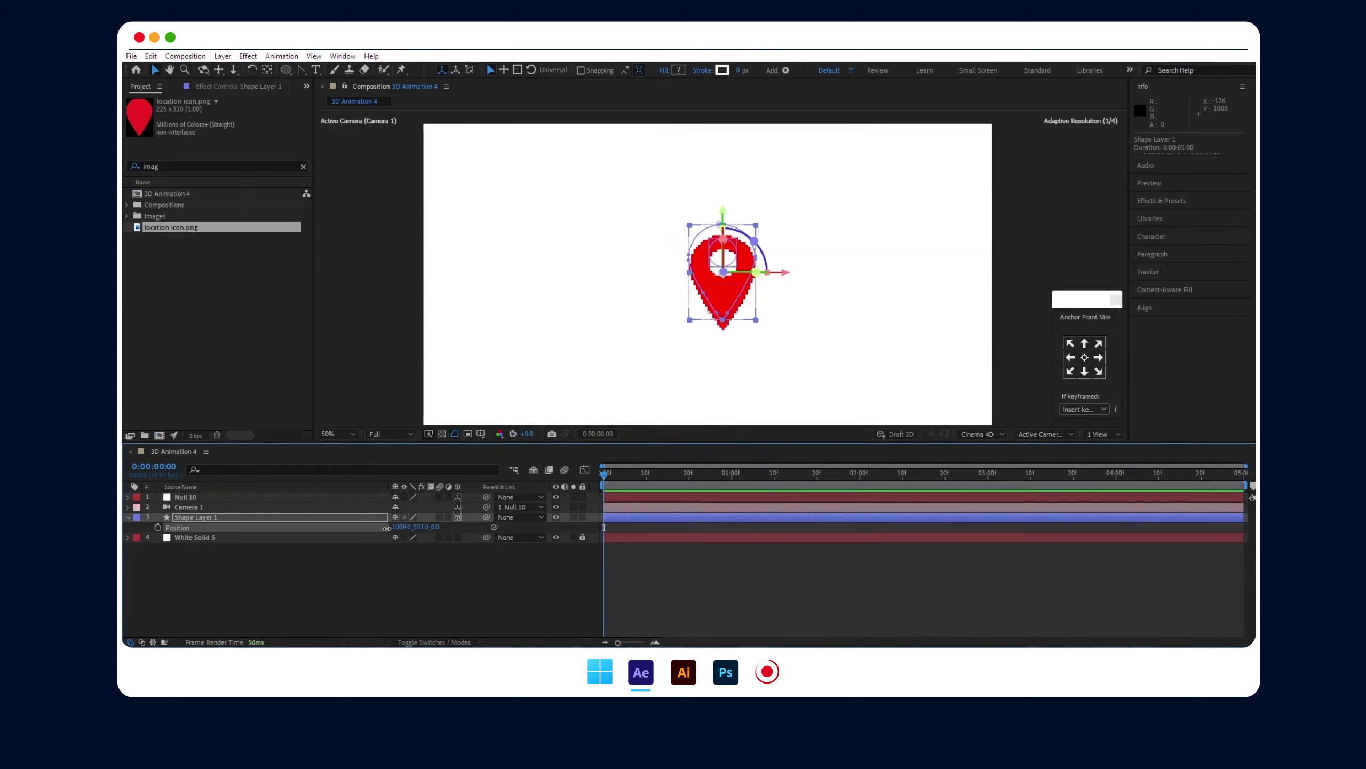
- Rotate Null 10 to 76° on its Y axis and collapse its properties
key(comma)
key(comma)
click(871, 263)
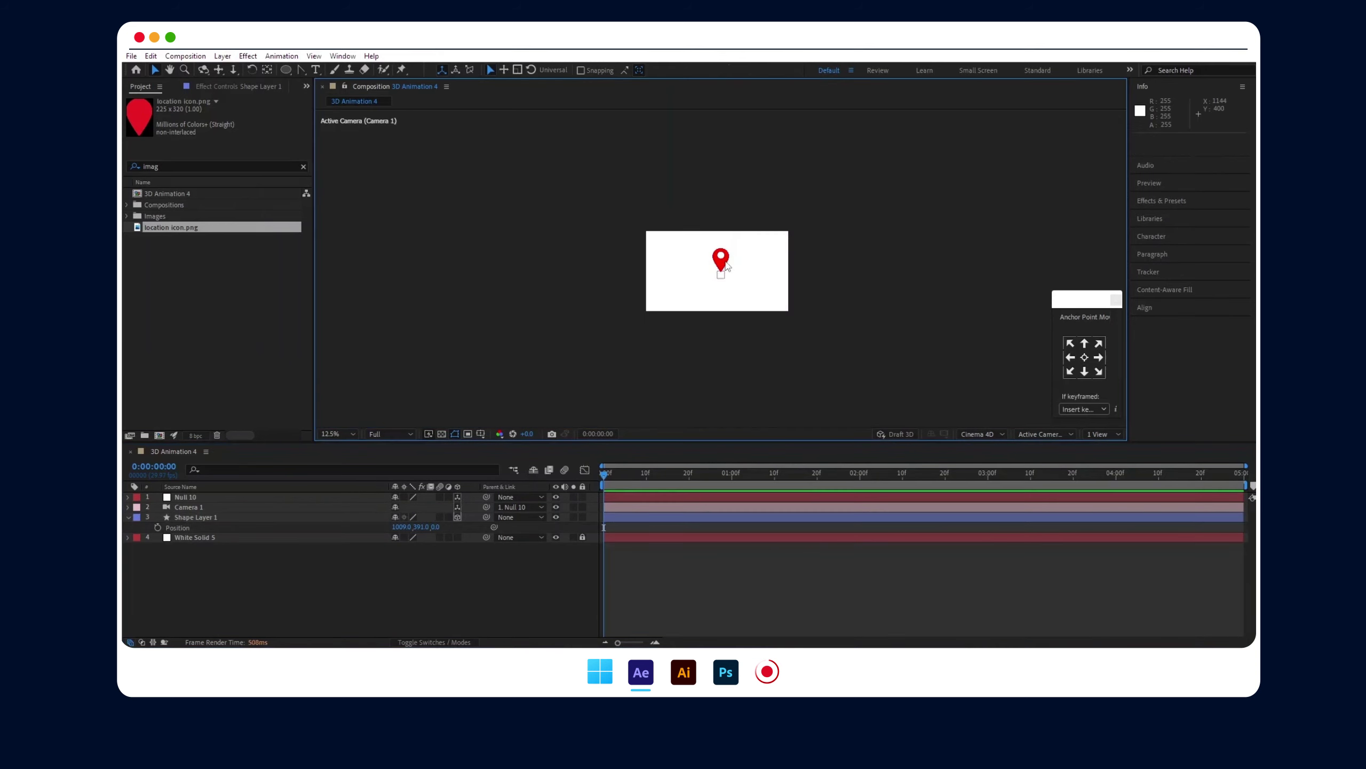
key(period)
key(period)
click(197, 564)
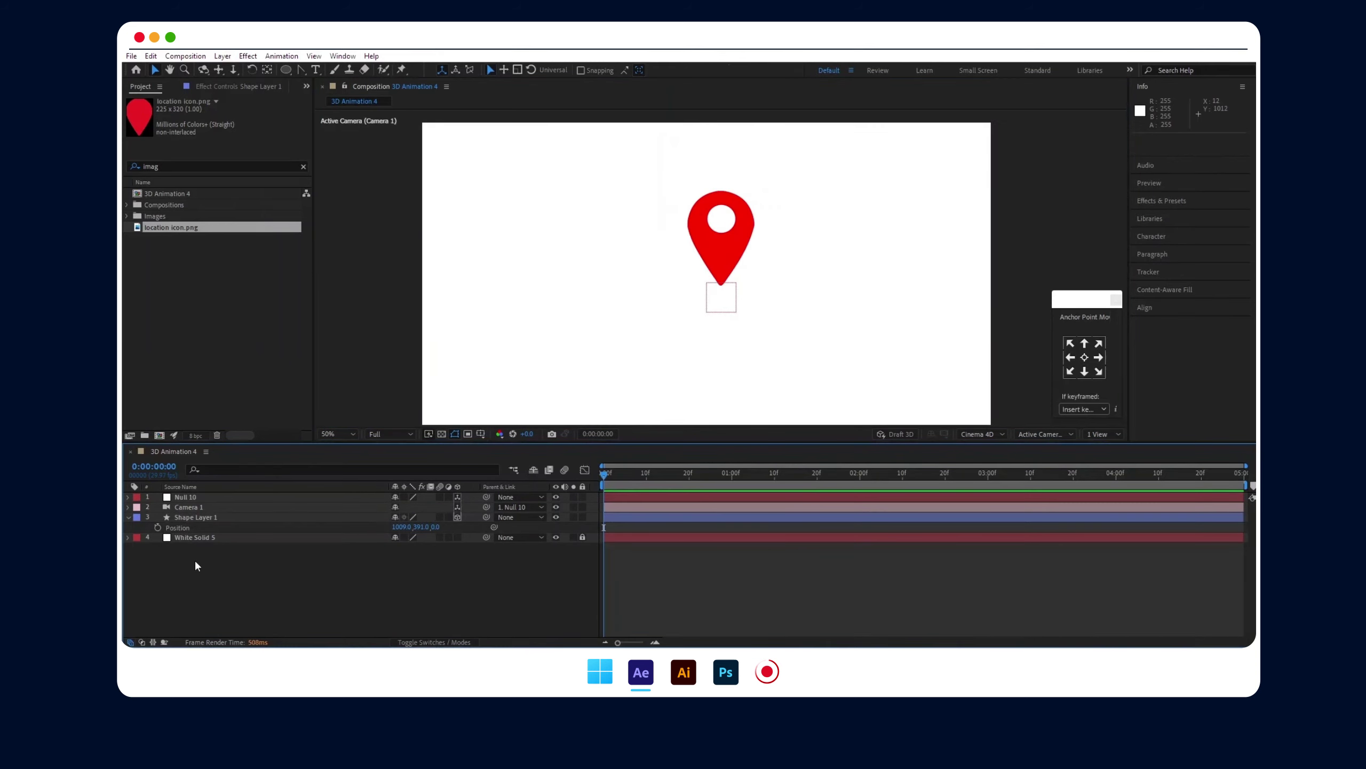
click(208, 498)
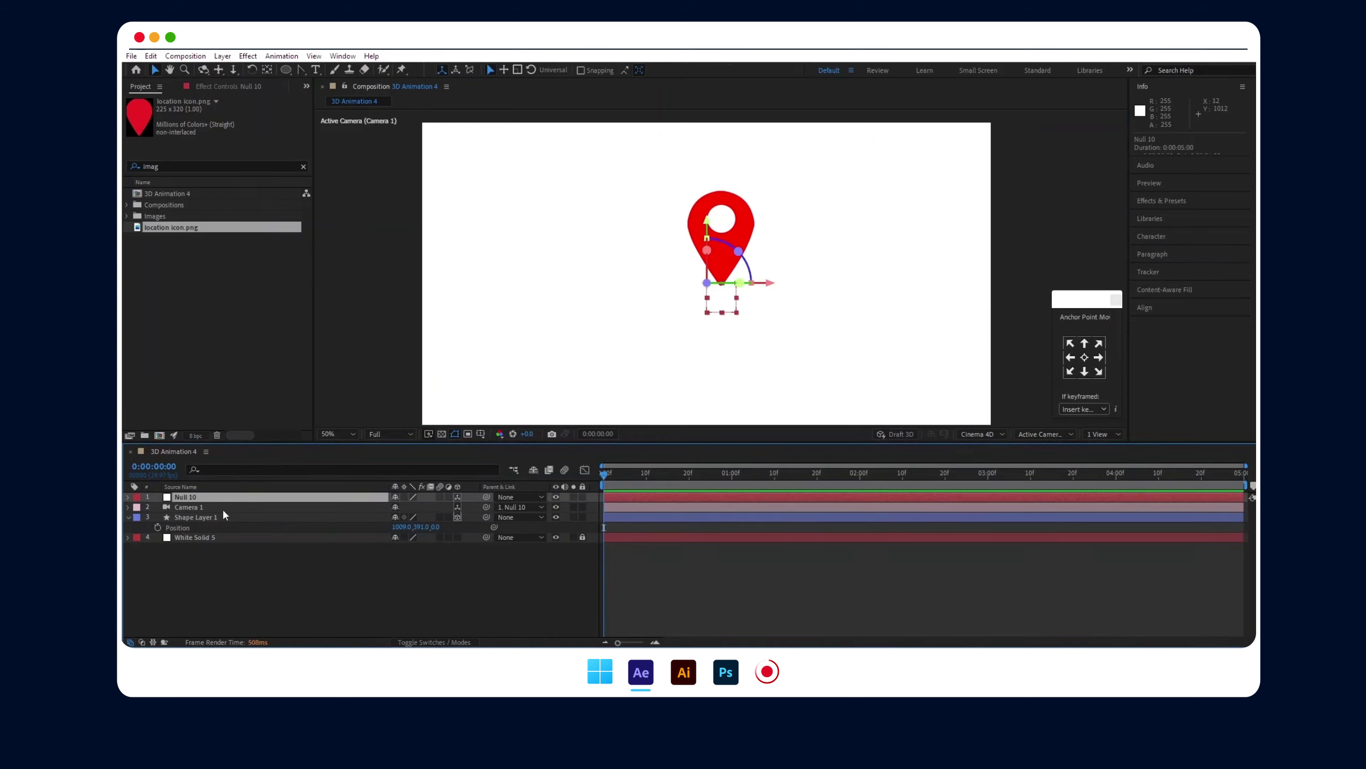
key(r)
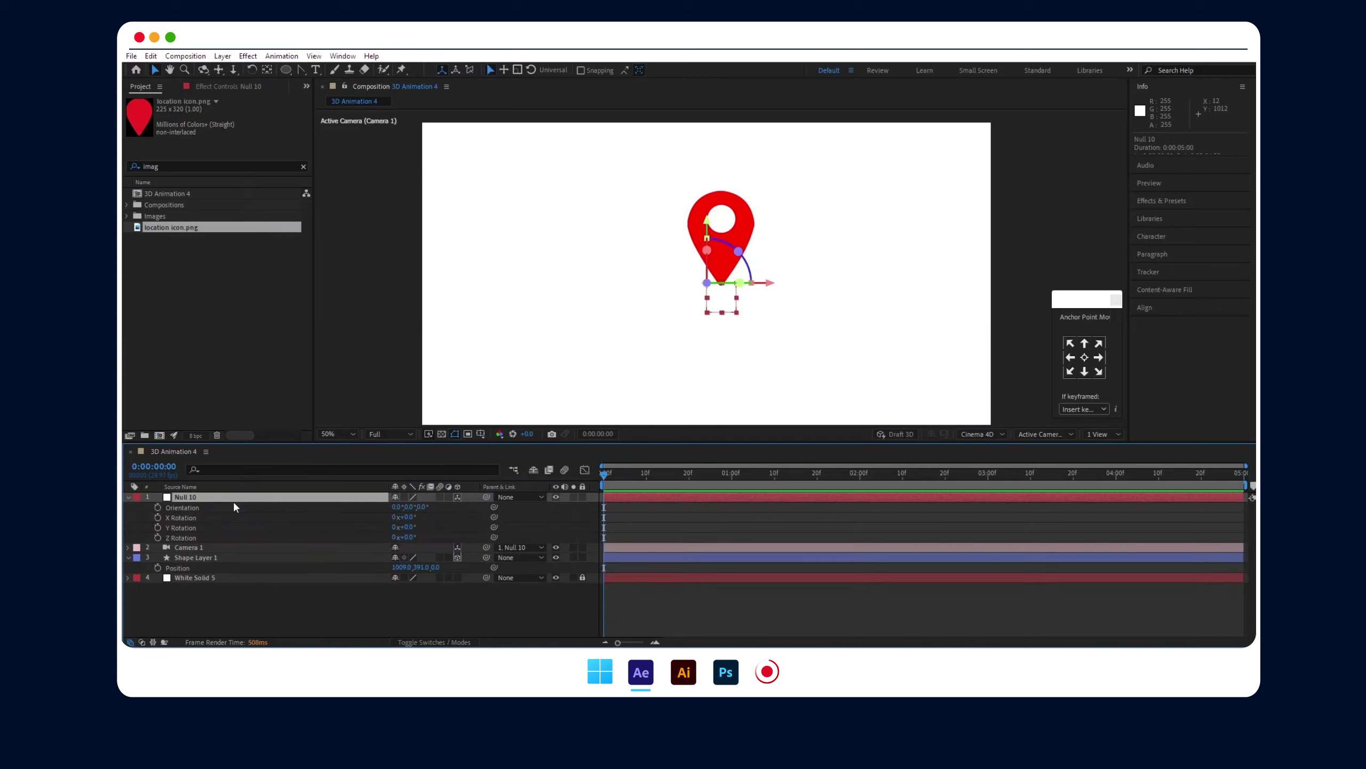
drag(406, 527, 448, 529)
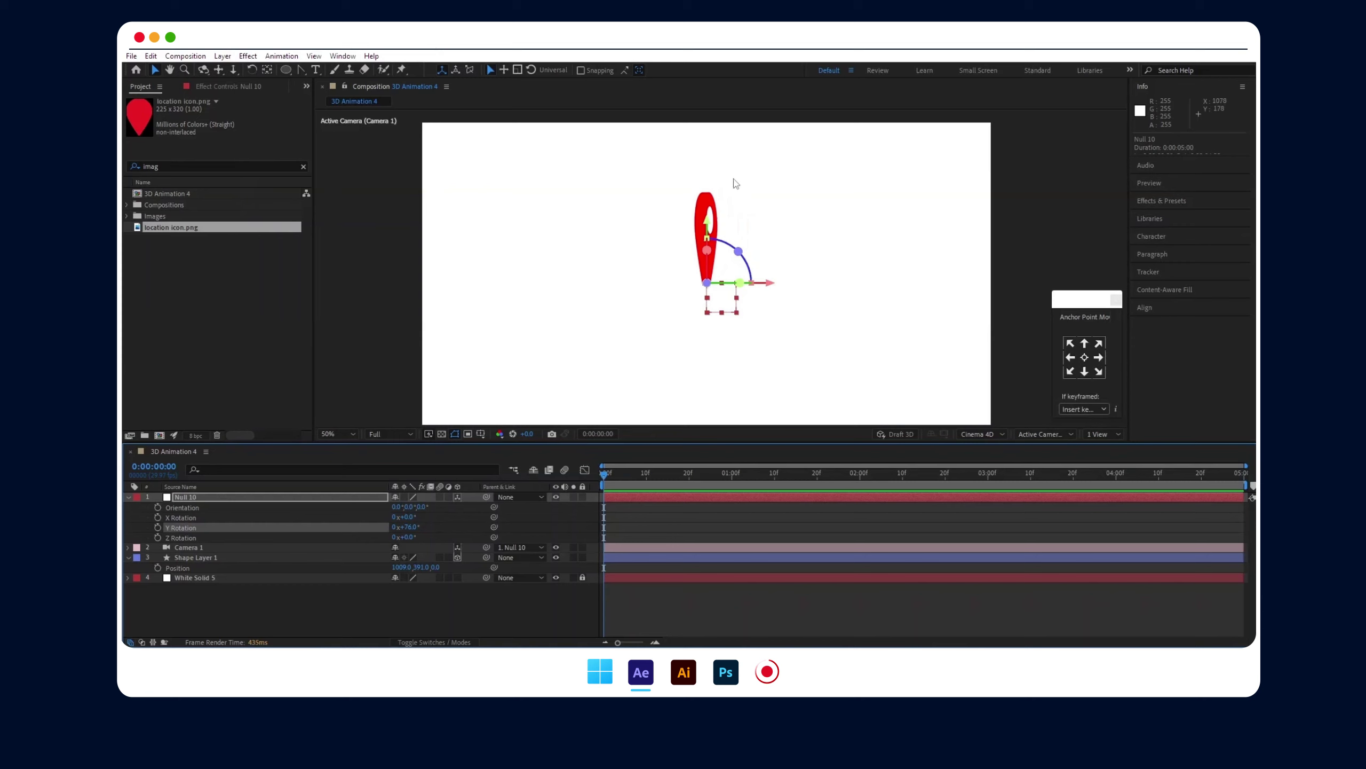
click(128, 496)
click(198, 547)
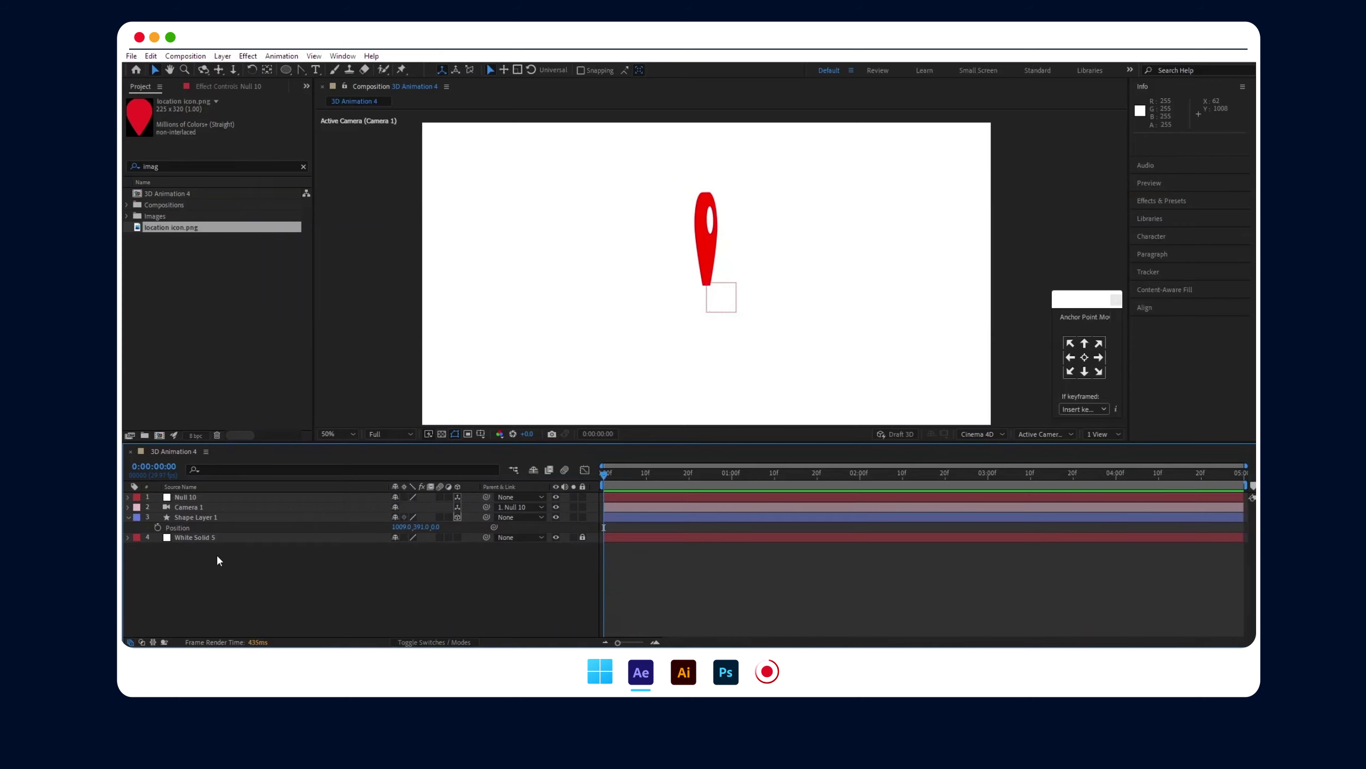
right_click(217, 558)
- Add Spot Light 1 to the scene
mouse_move(272, 417)
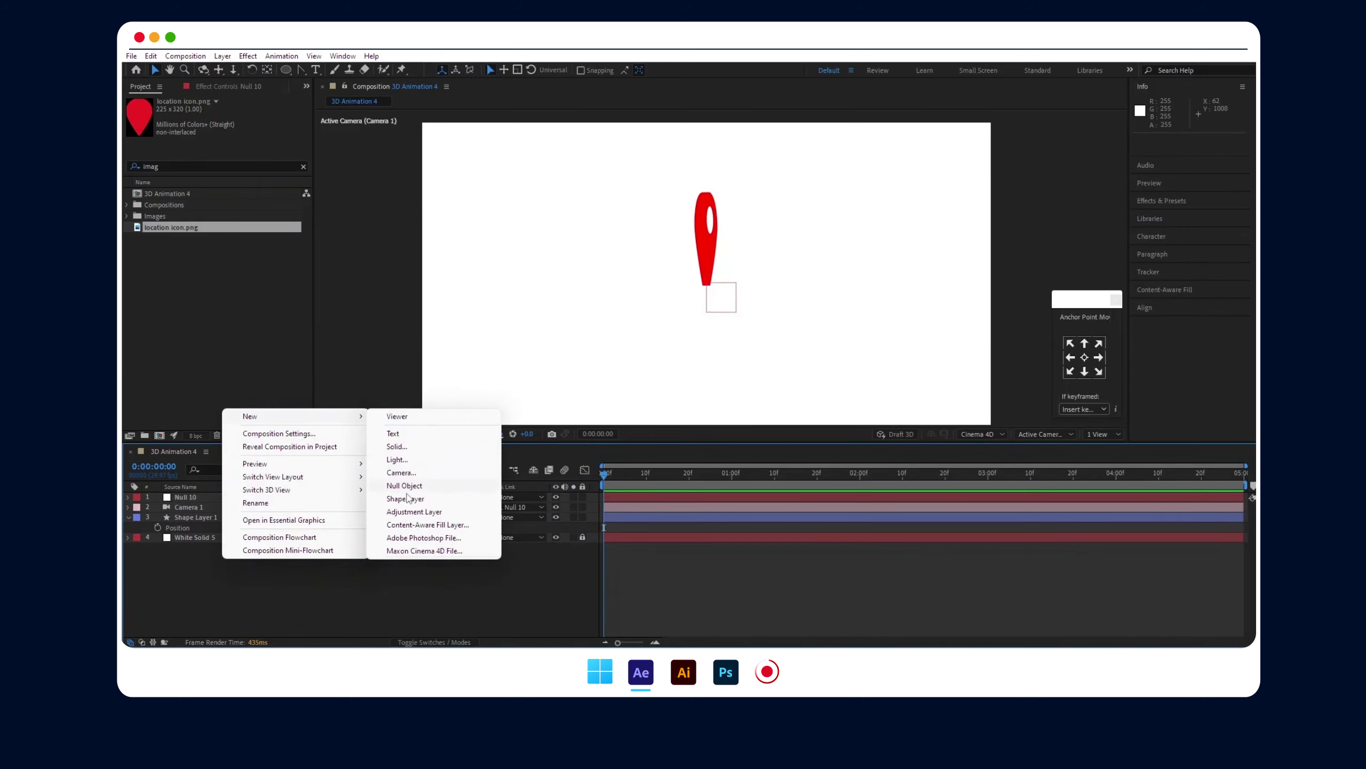
click(409, 460)
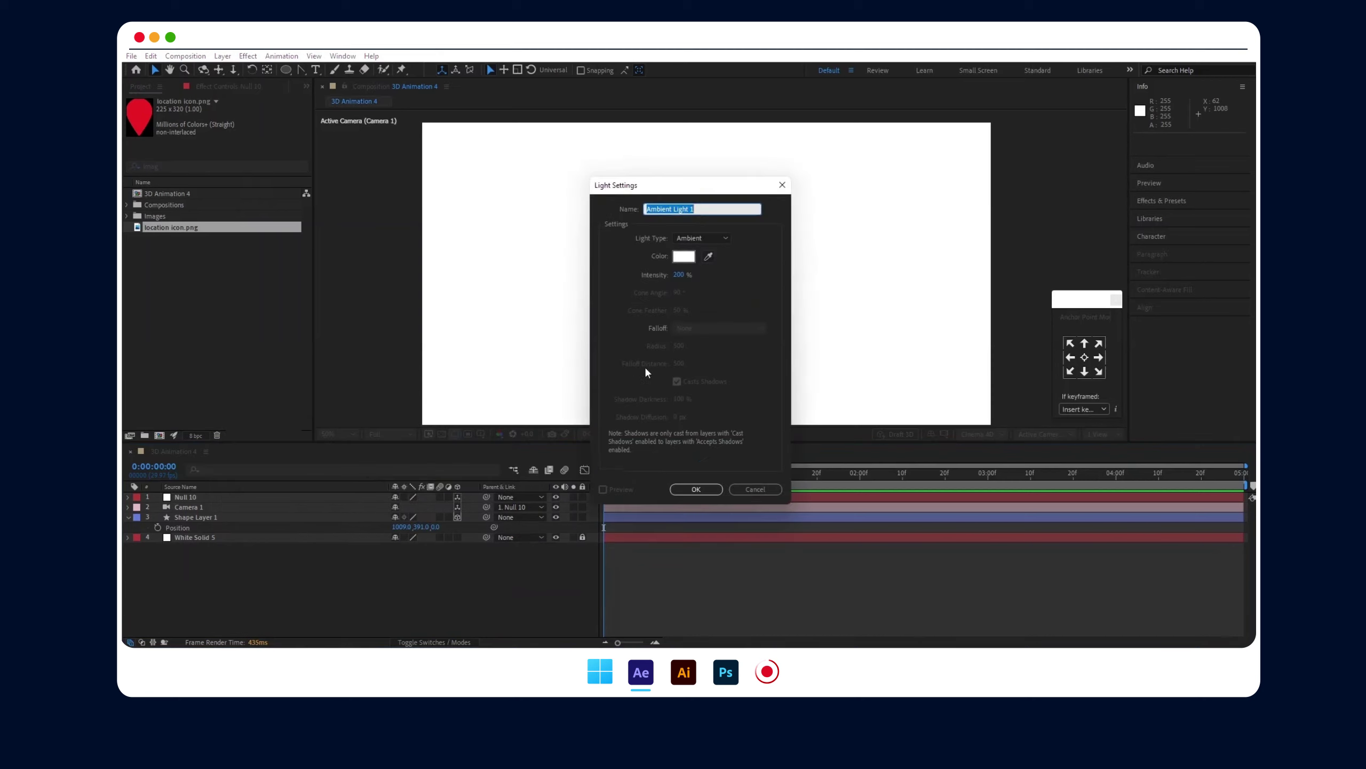
click(700, 238)
click(693, 265)
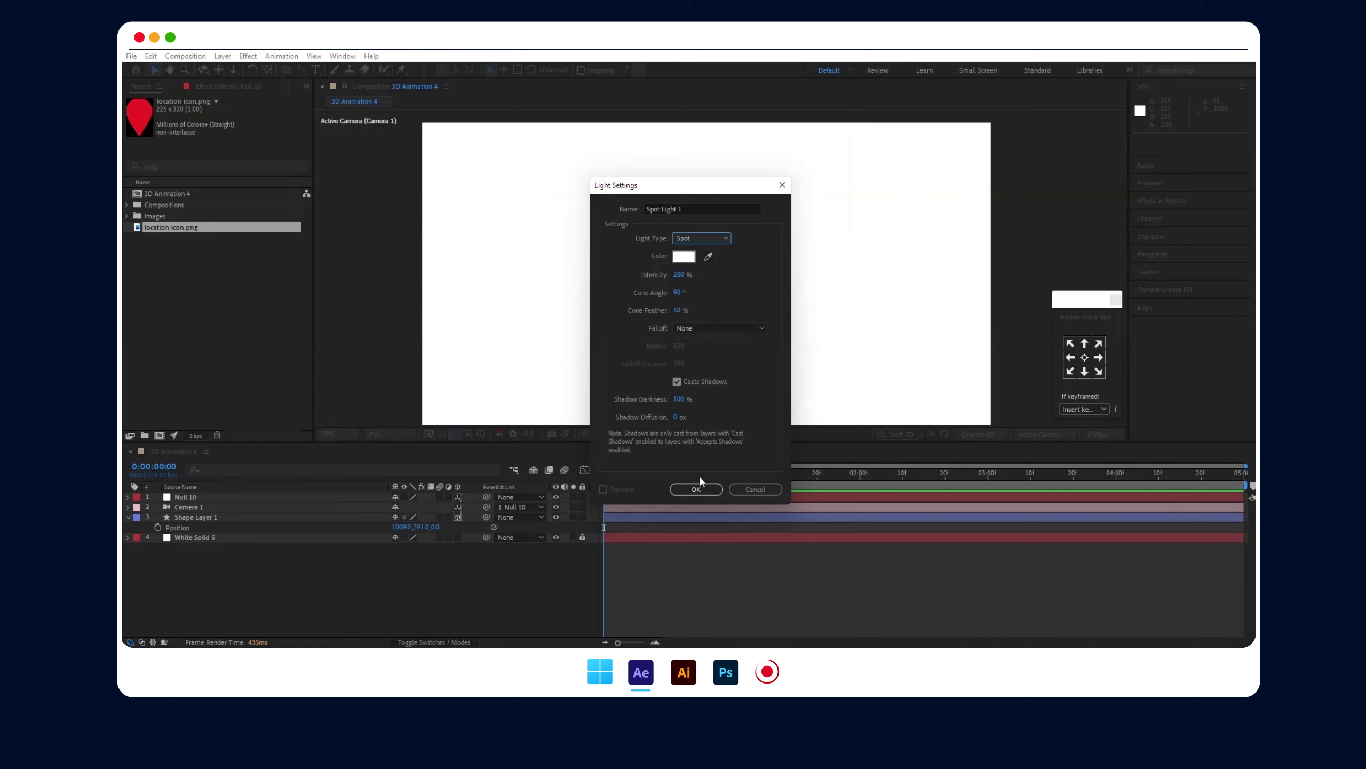
click(696, 489)
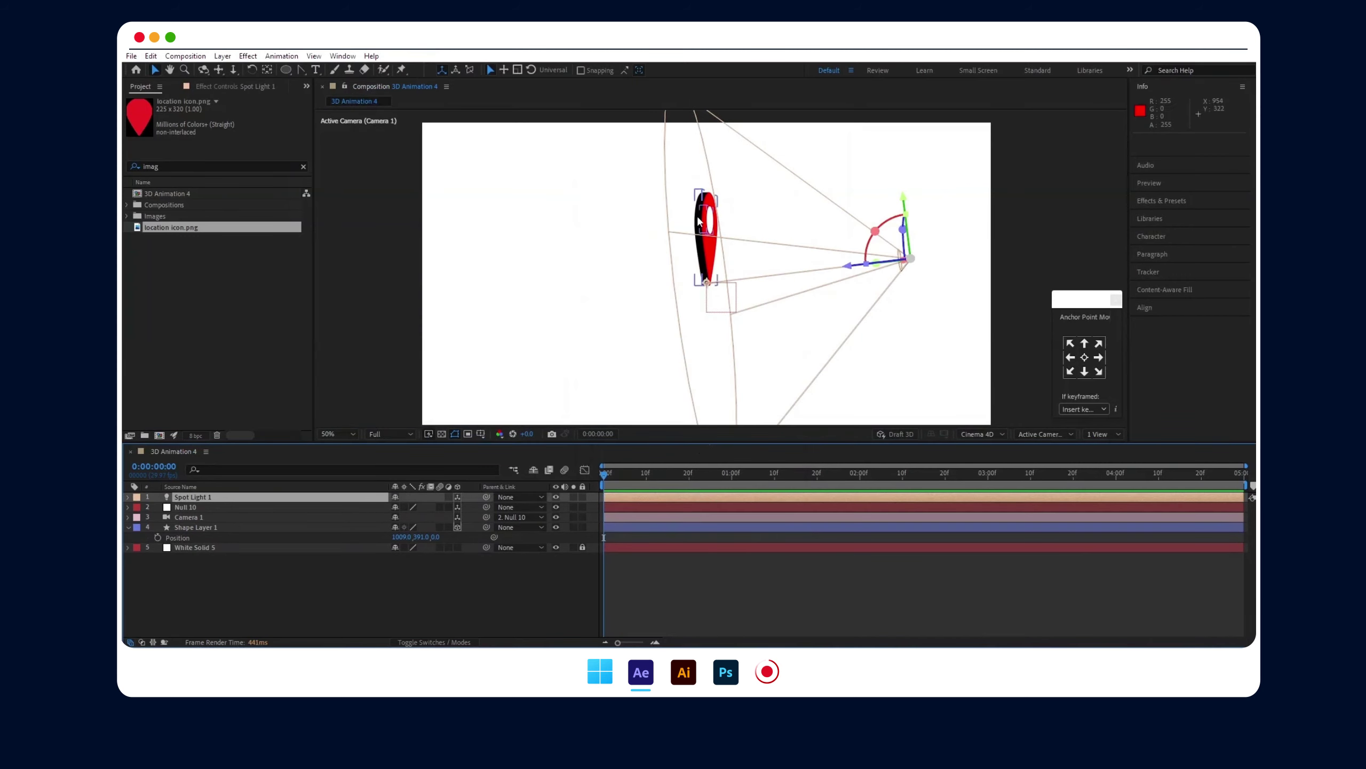
- Add an ambient light and lower its intensity to 74%
right_click(201, 563)
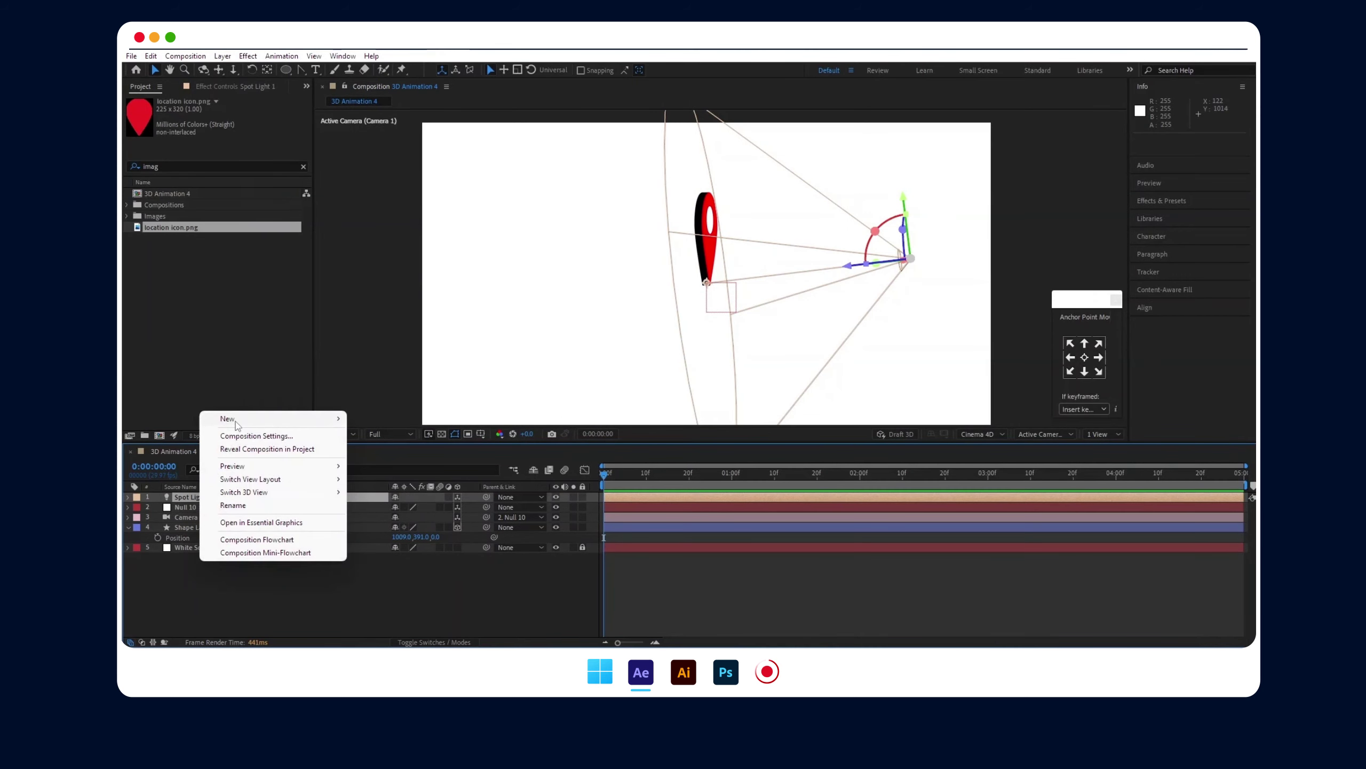
mouse_move(232, 426)
click(387, 464)
drag(398, 521, 324, 517)
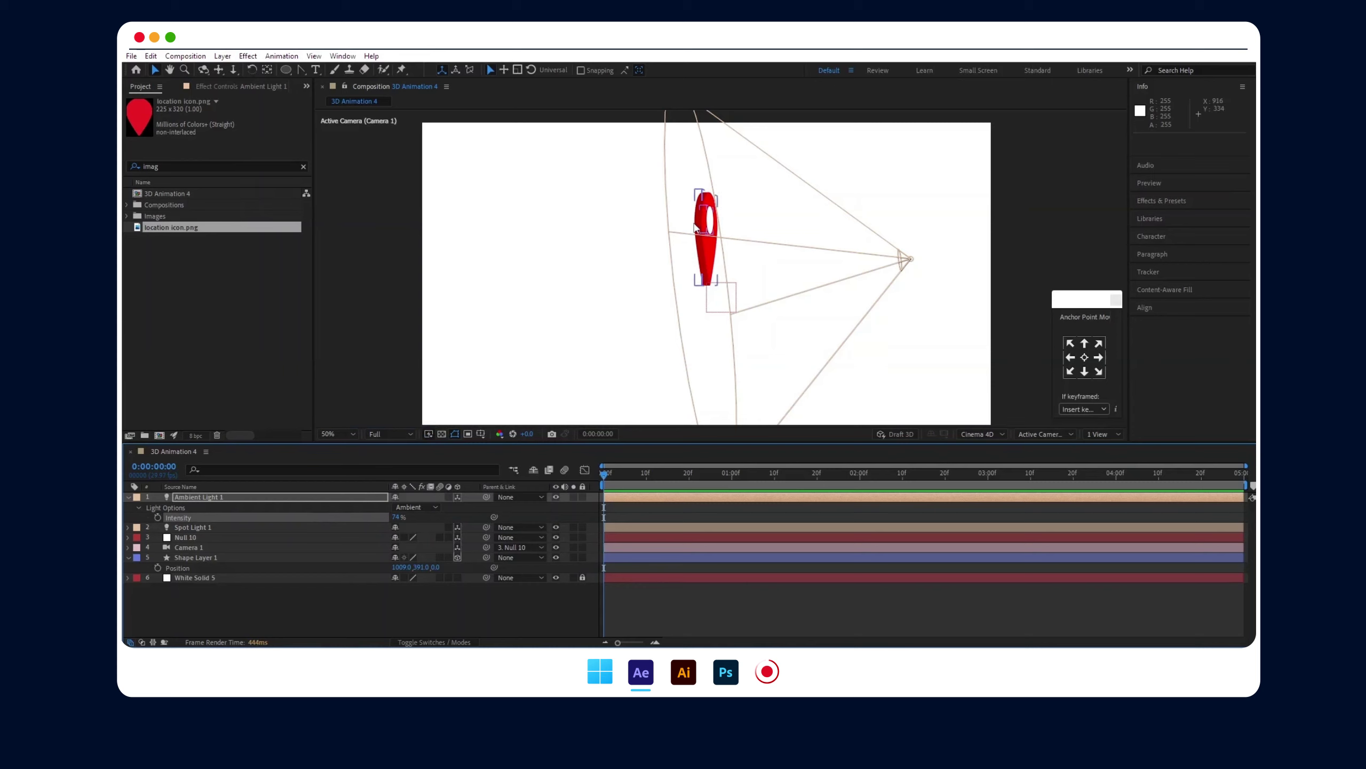
- Set Shape Layer 1's Extrusion Depth to 32, then collapse layers and select Null 10
click(127, 557)
click(127, 557)
scroll(175, 600, down, 3)
click(138, 613)
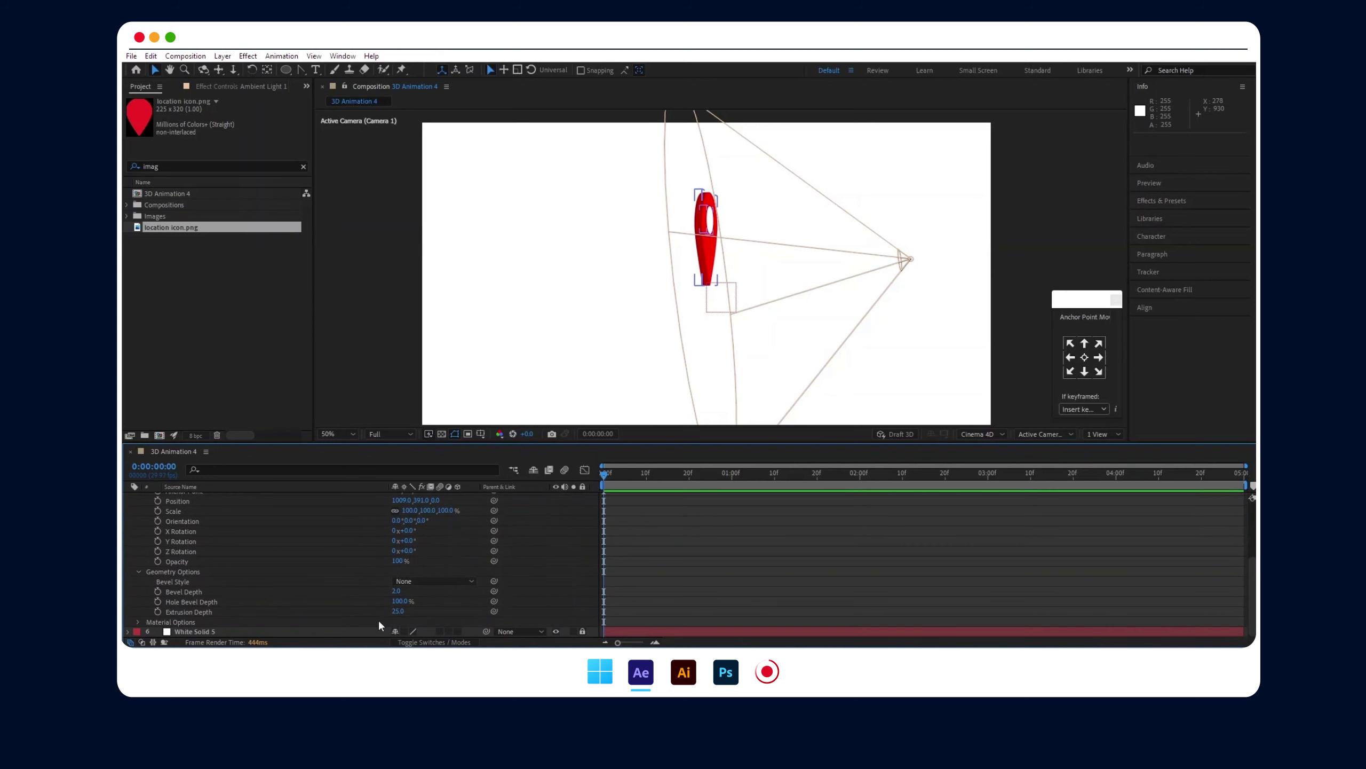
text(32)
key(Return)
click(457, 250)
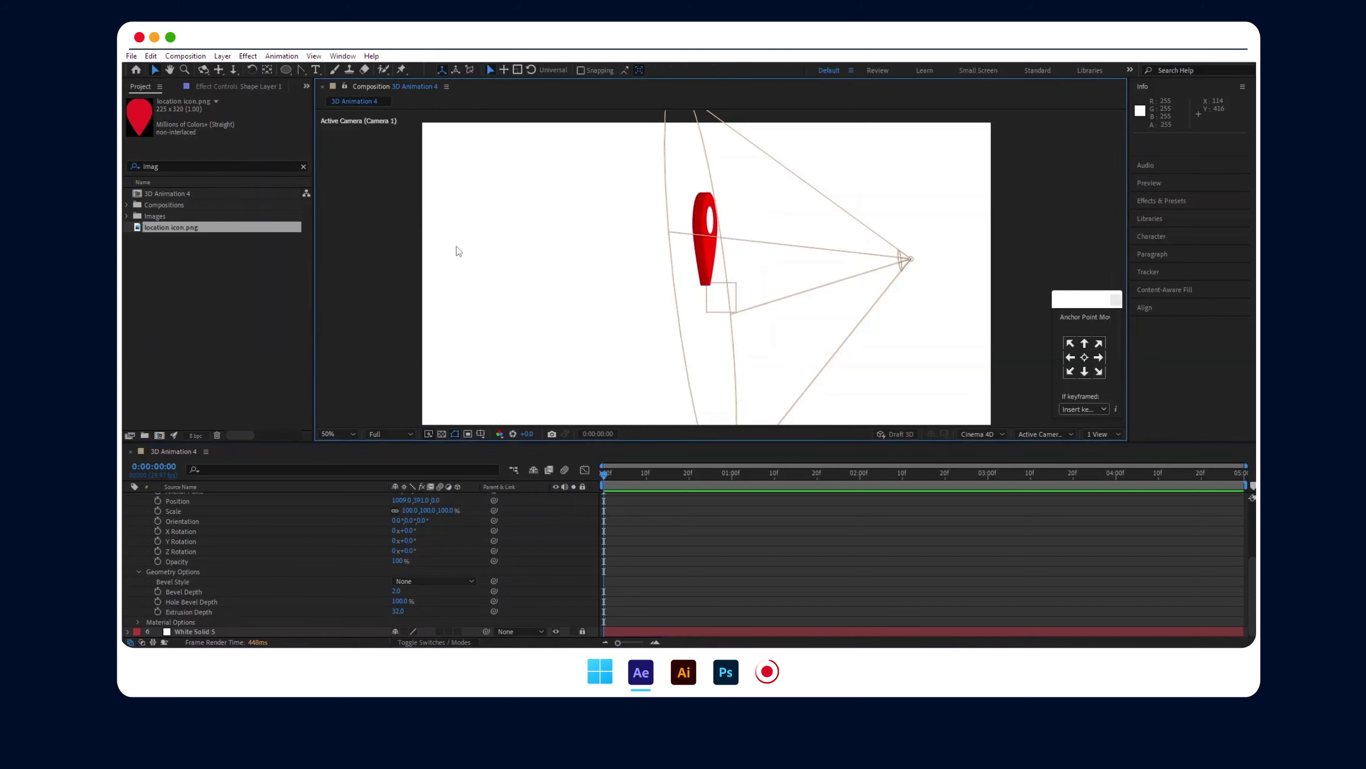
scroll(143, 553, up, 10)
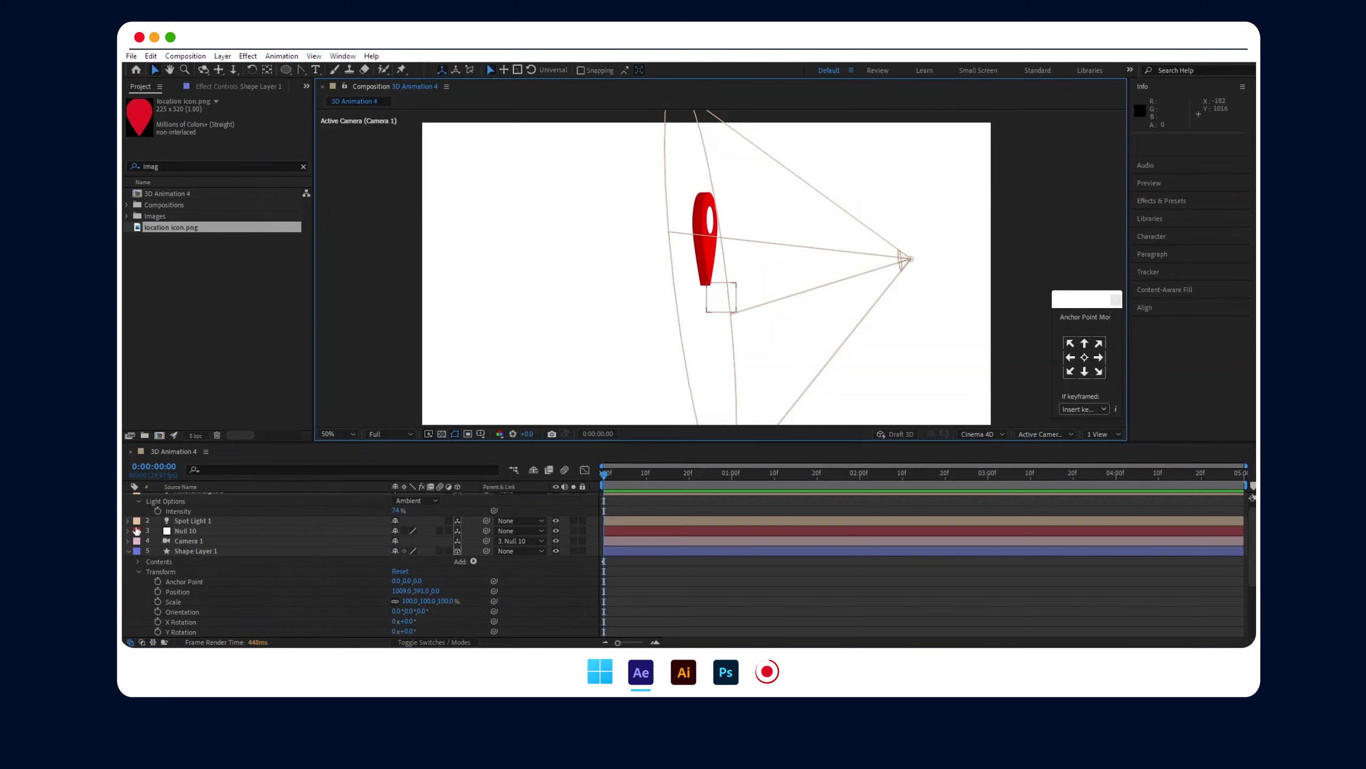
click(127, 552)
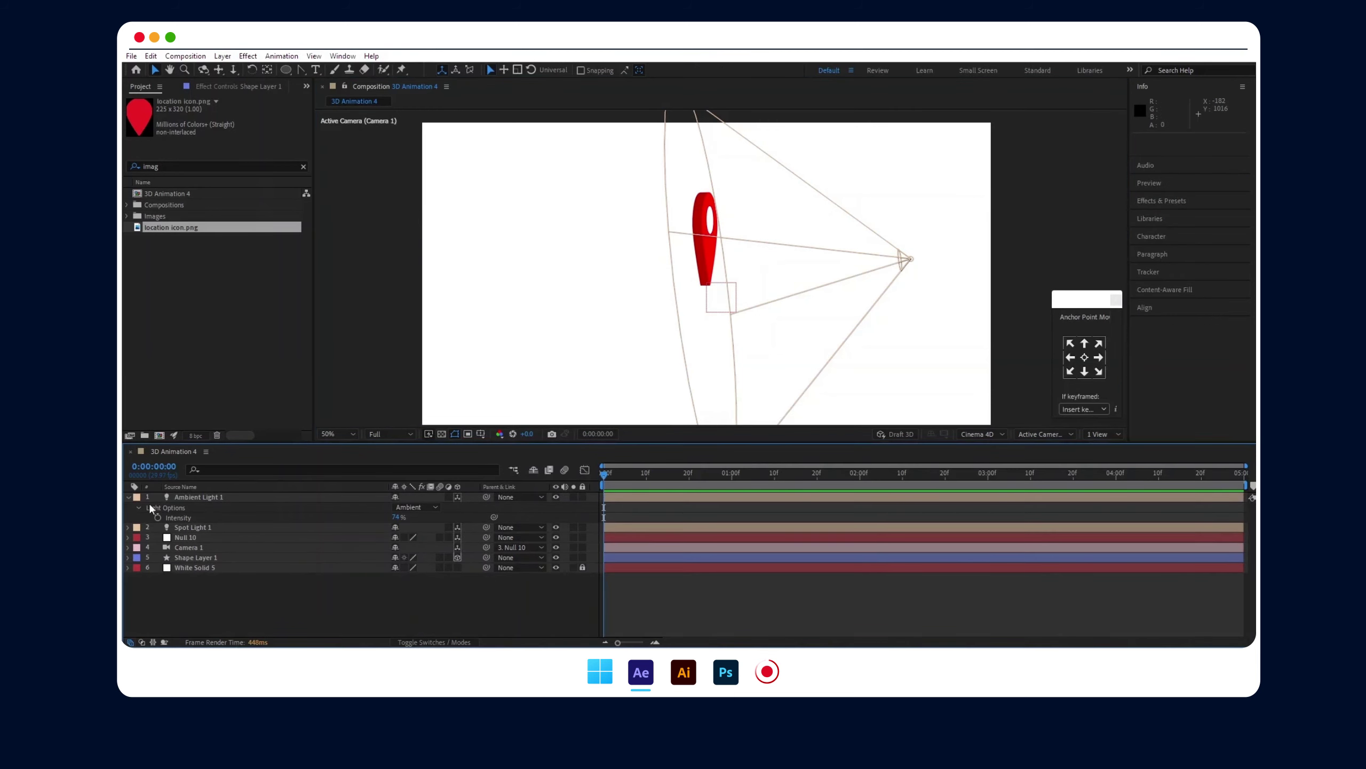
click(128, 497)
click(200, 517)
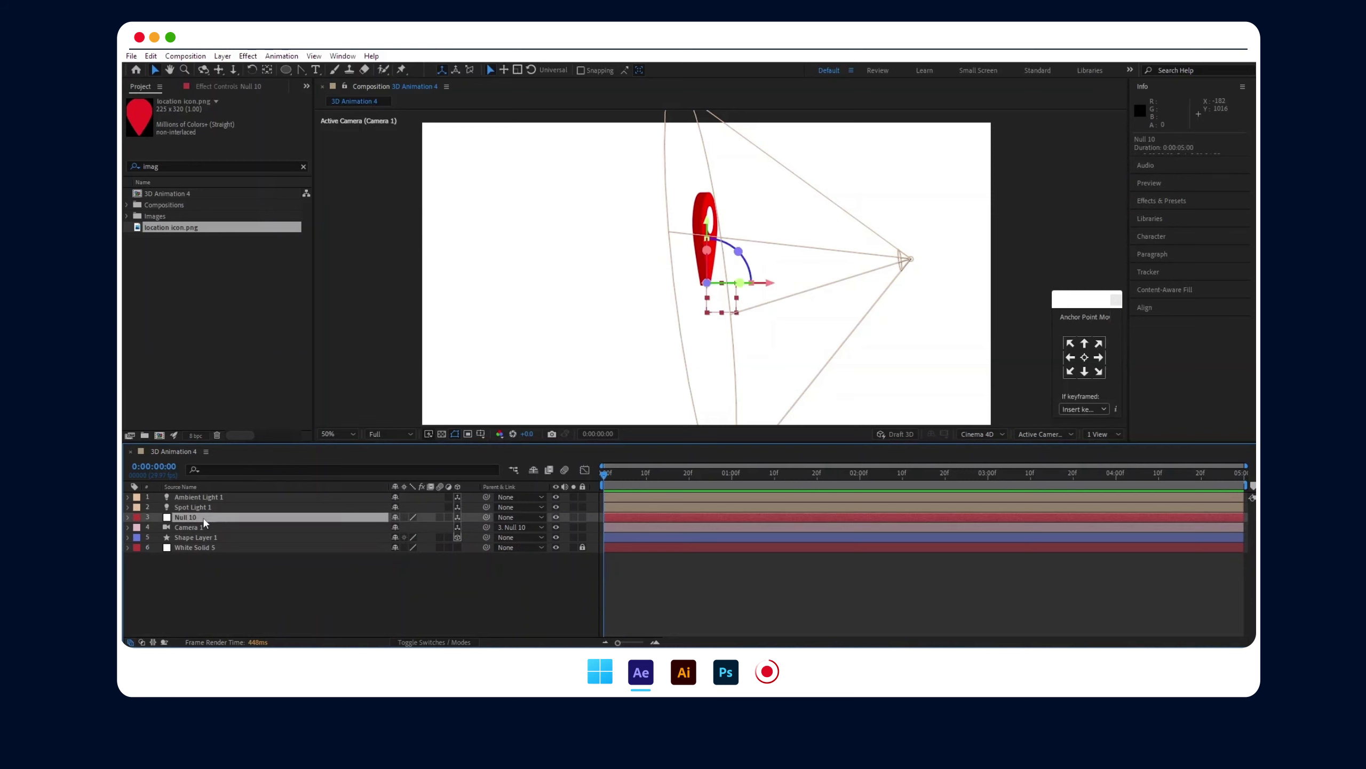
- Start keyframing Null 10's Y Rotation and place a -75° keyframe at about 1:10
key(r)
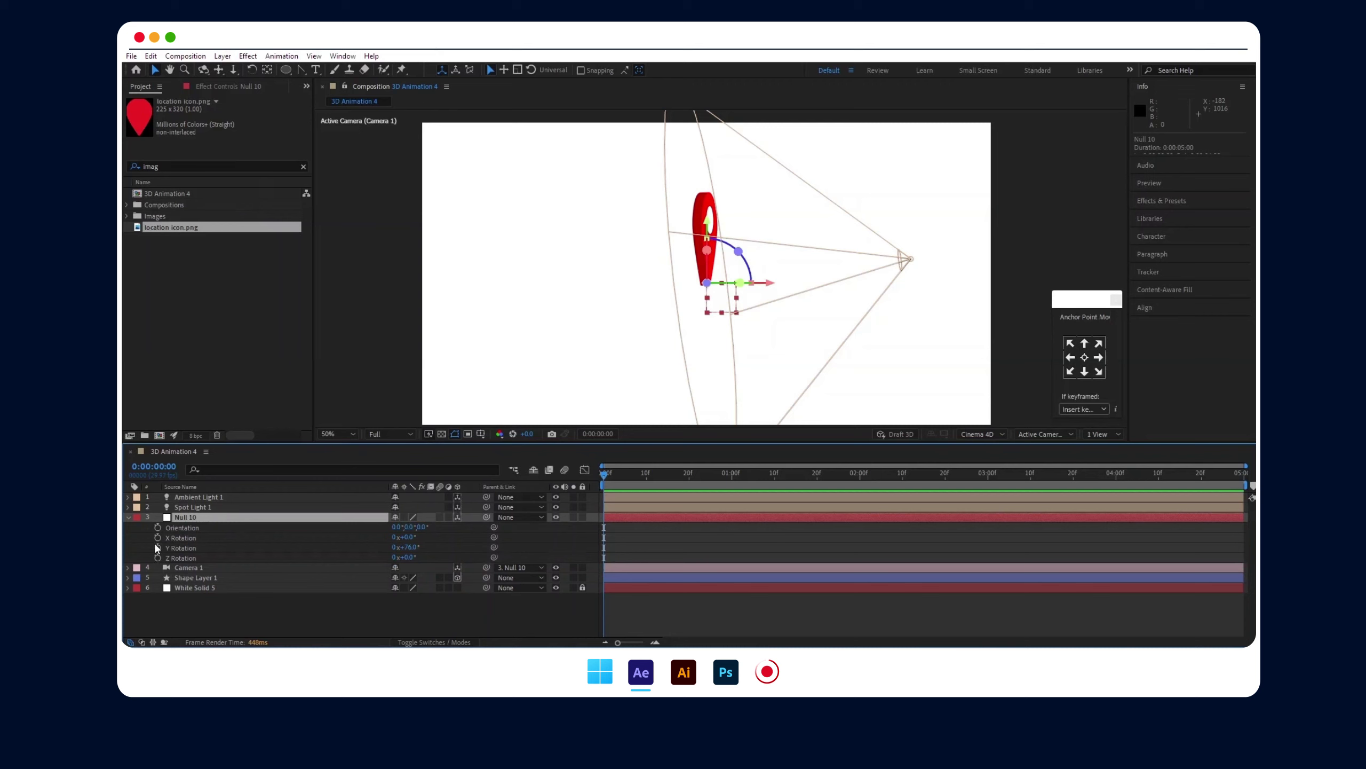
click(157, 548)
drag(602, 477, 906, 481)
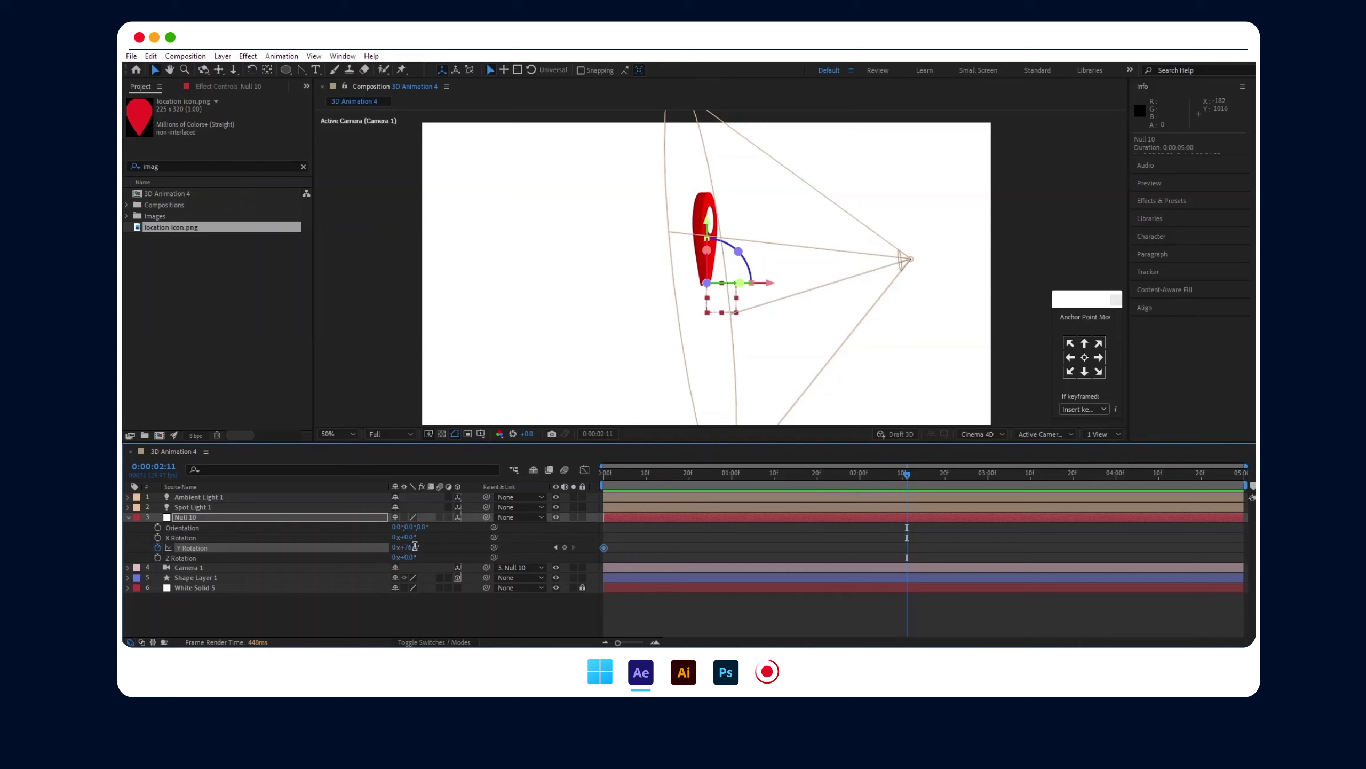
key(Return)
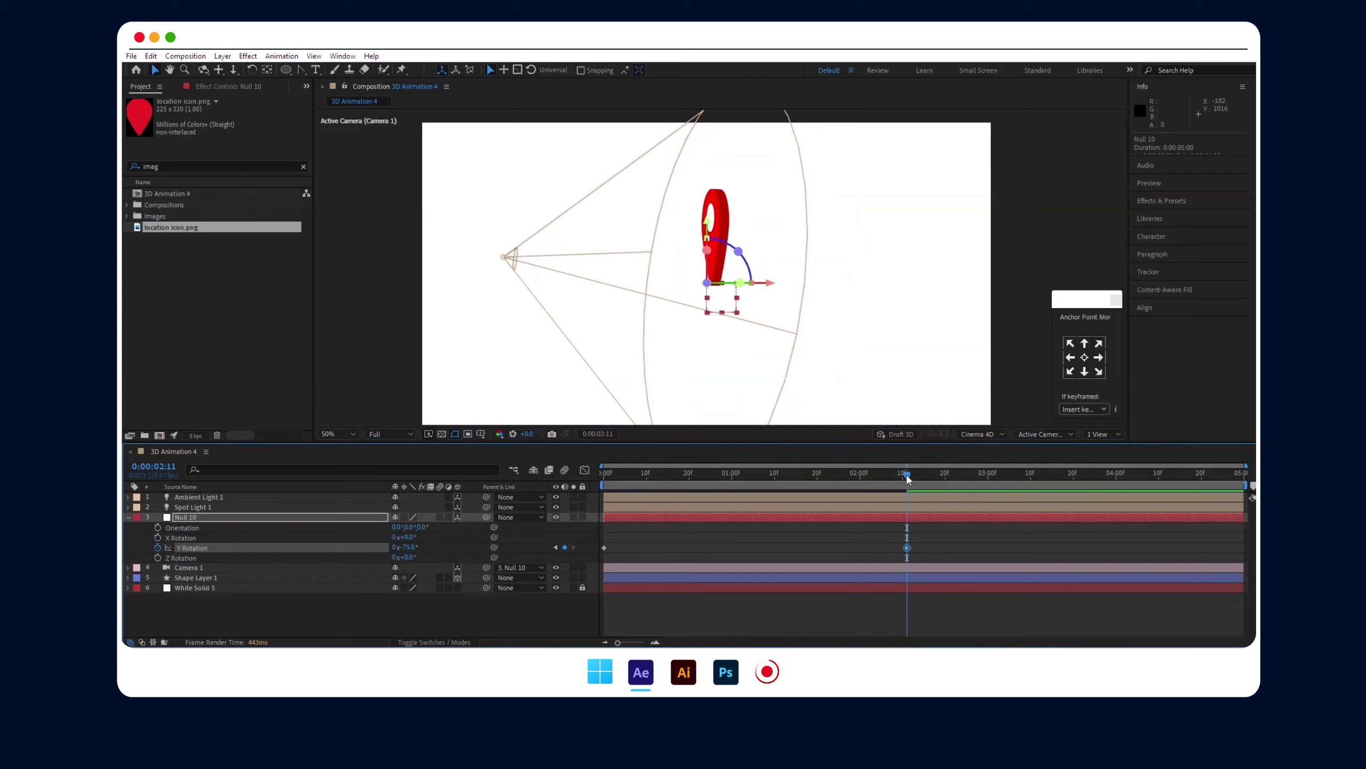
drag(902, 548, 779, 548)
- Add Y Rotation keyframes of 75° at 3:05 and -75° at 4:26
drag(907, 477, 1011, 479)
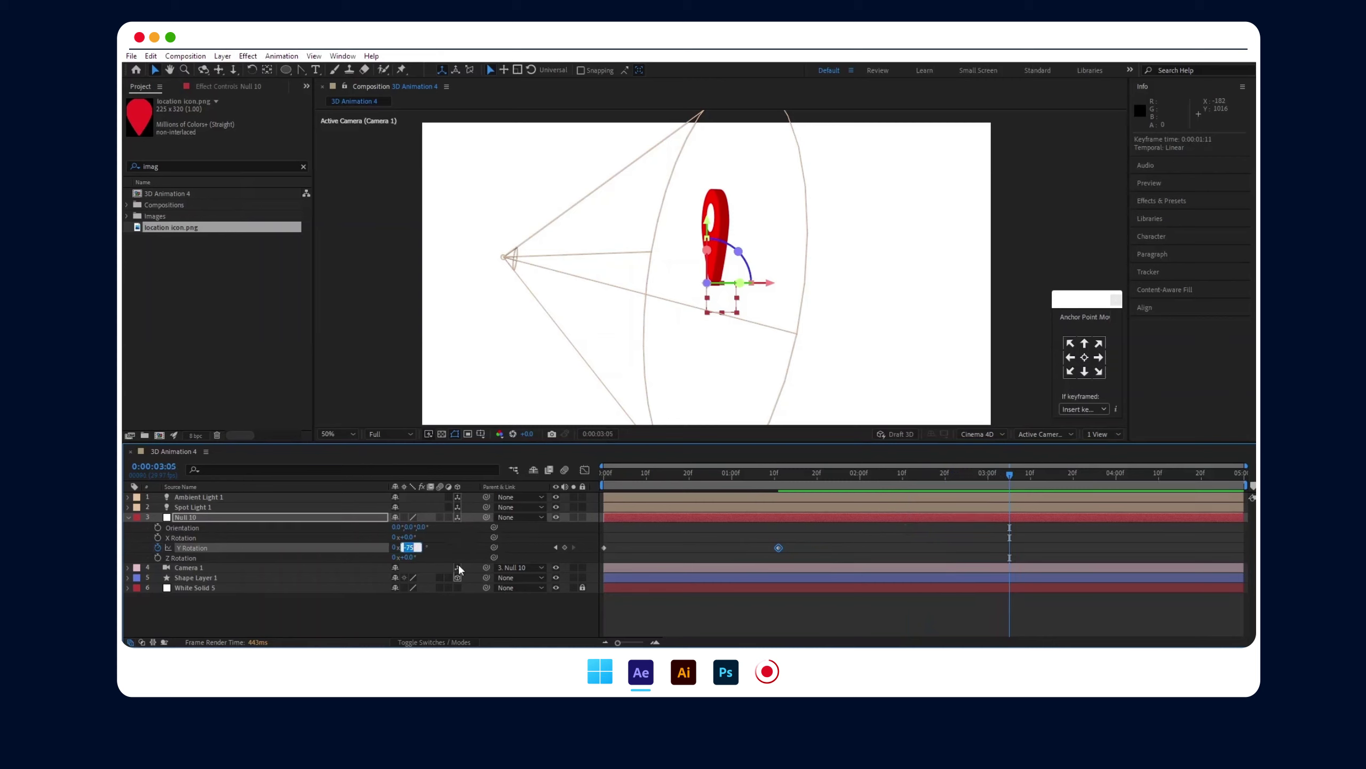
key(Return)
drag(1010, 481, 1228, 476)
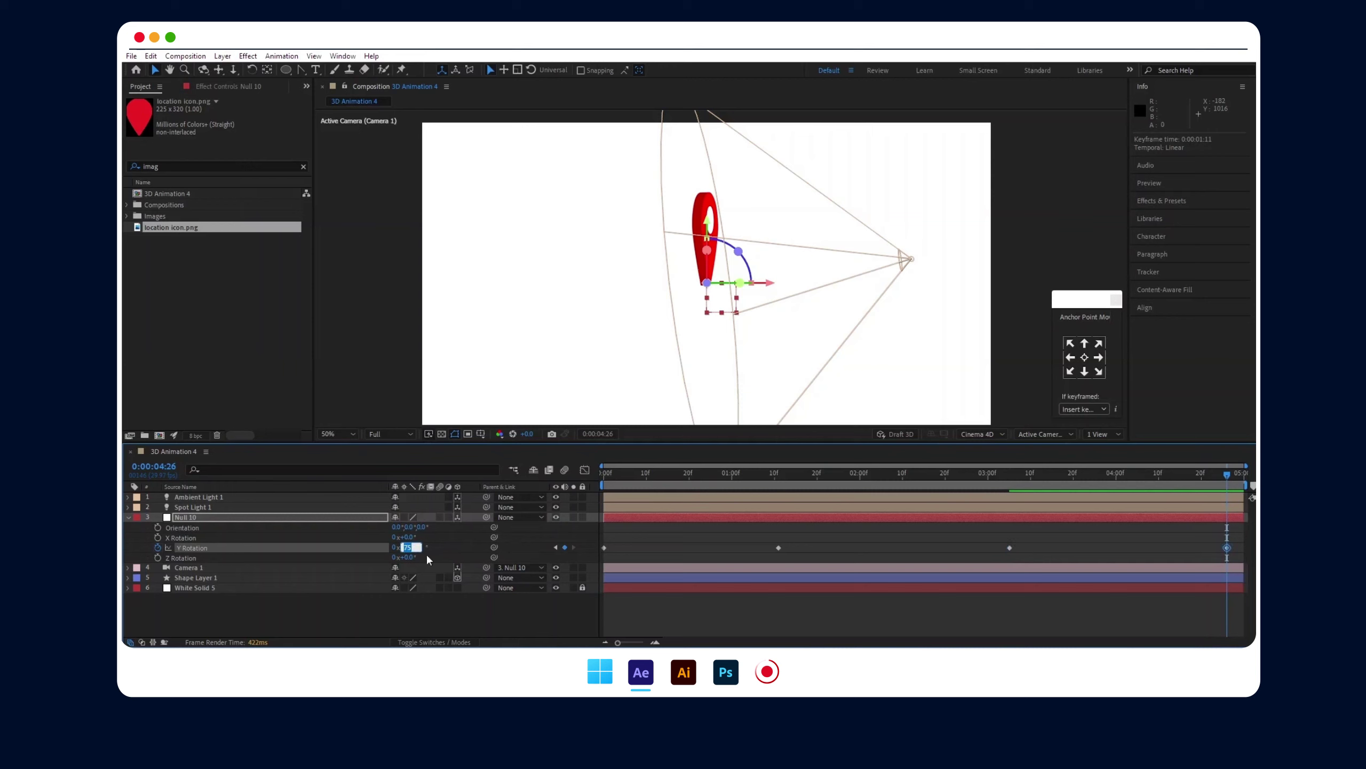
text(-75)
key(Return)
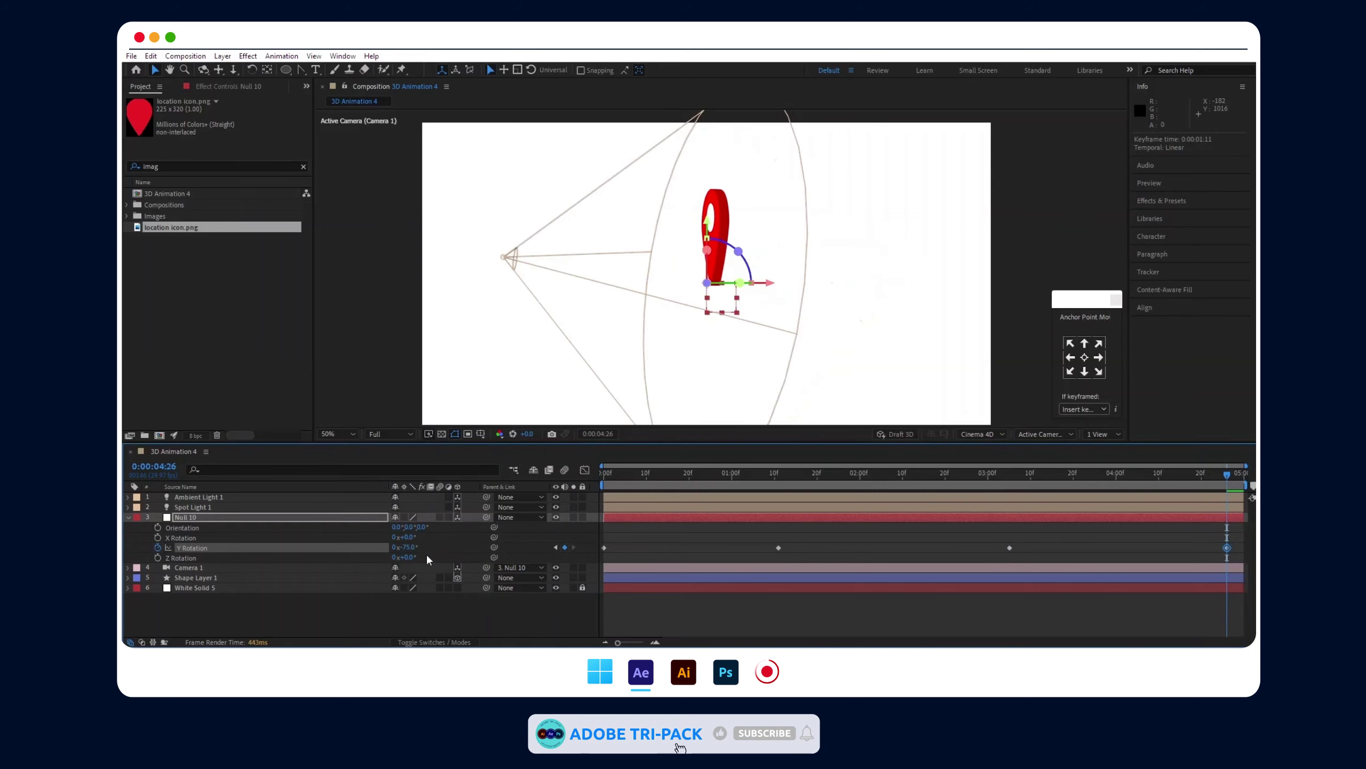
- Set the first Y Rotation keyframe at frame 0 to 75°
click(603, 477)
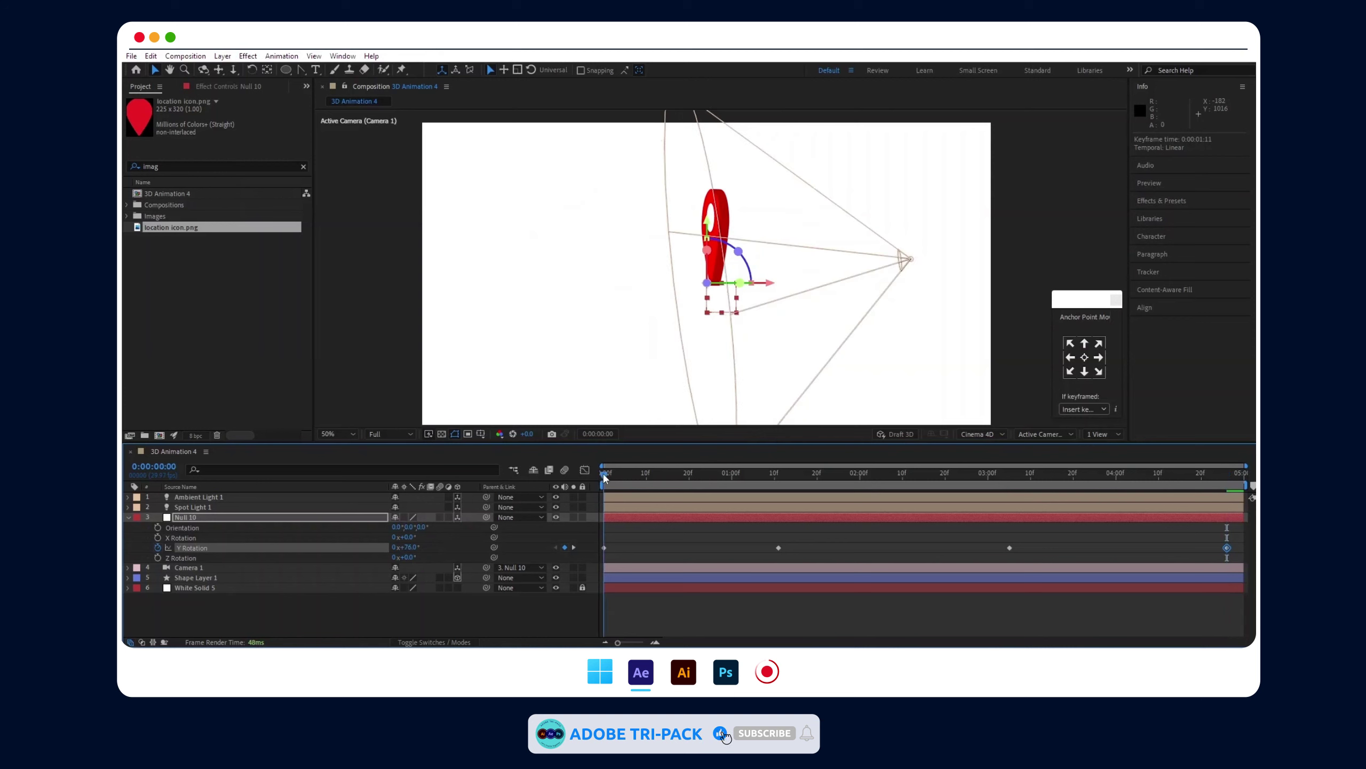
click(413, 547)
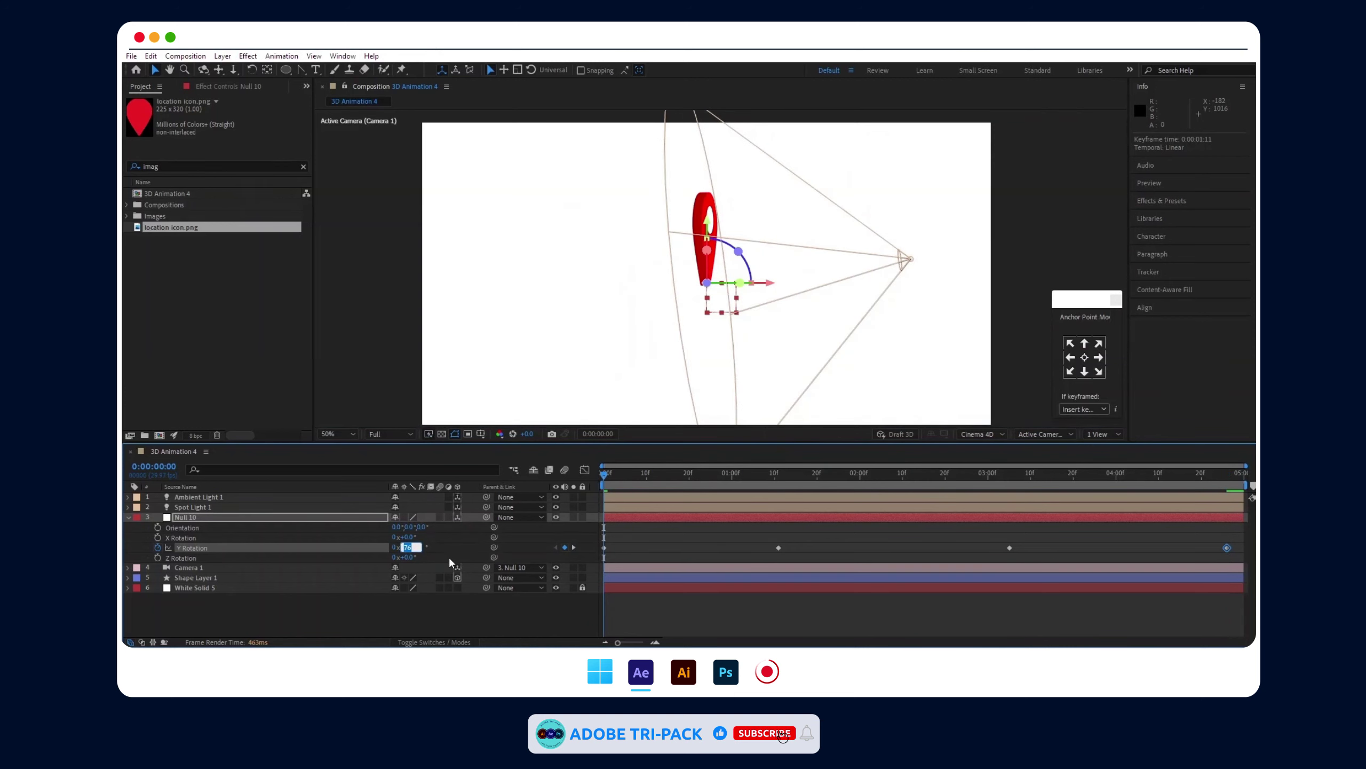
key(Return)
click(775, 474)
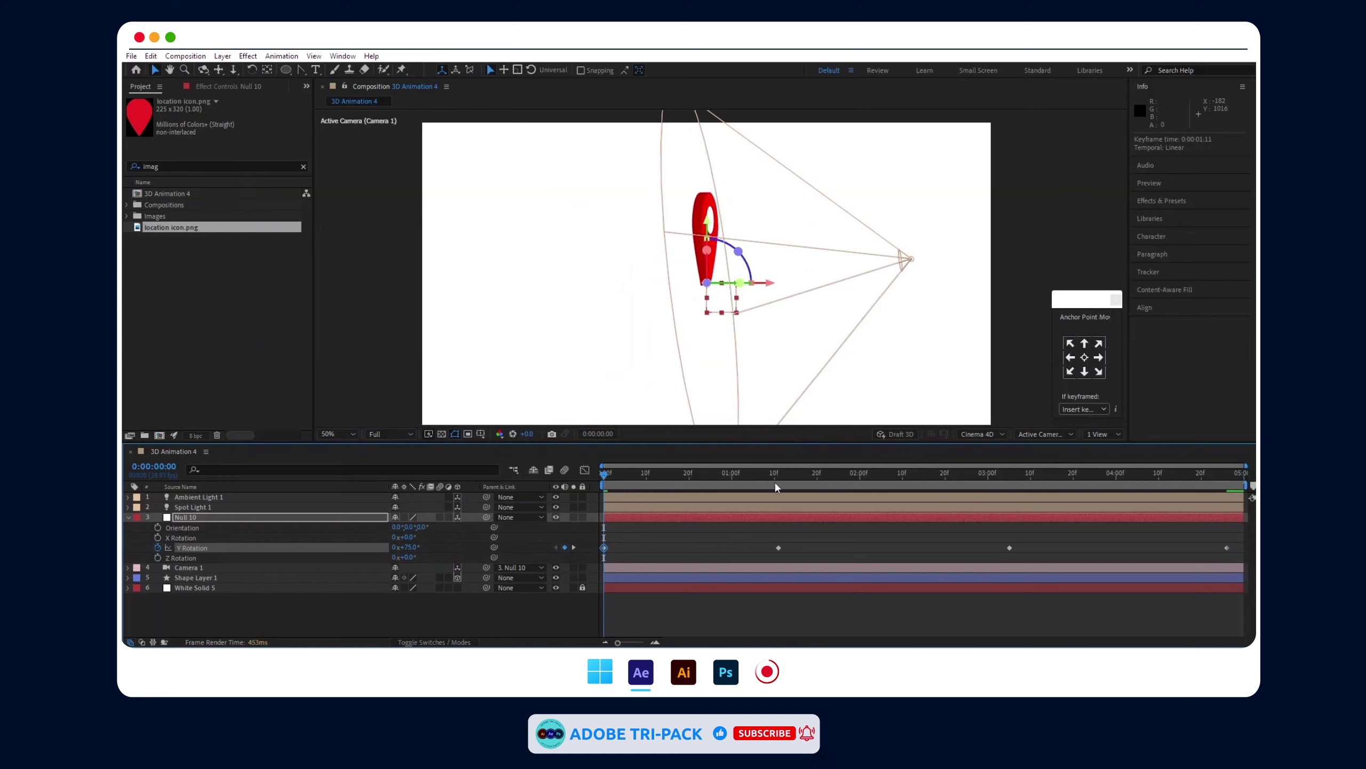
- Shift the rotation keyframes slightly earlier and add a final 75° keyframe at the end
drag(778, 548, 766, 548)
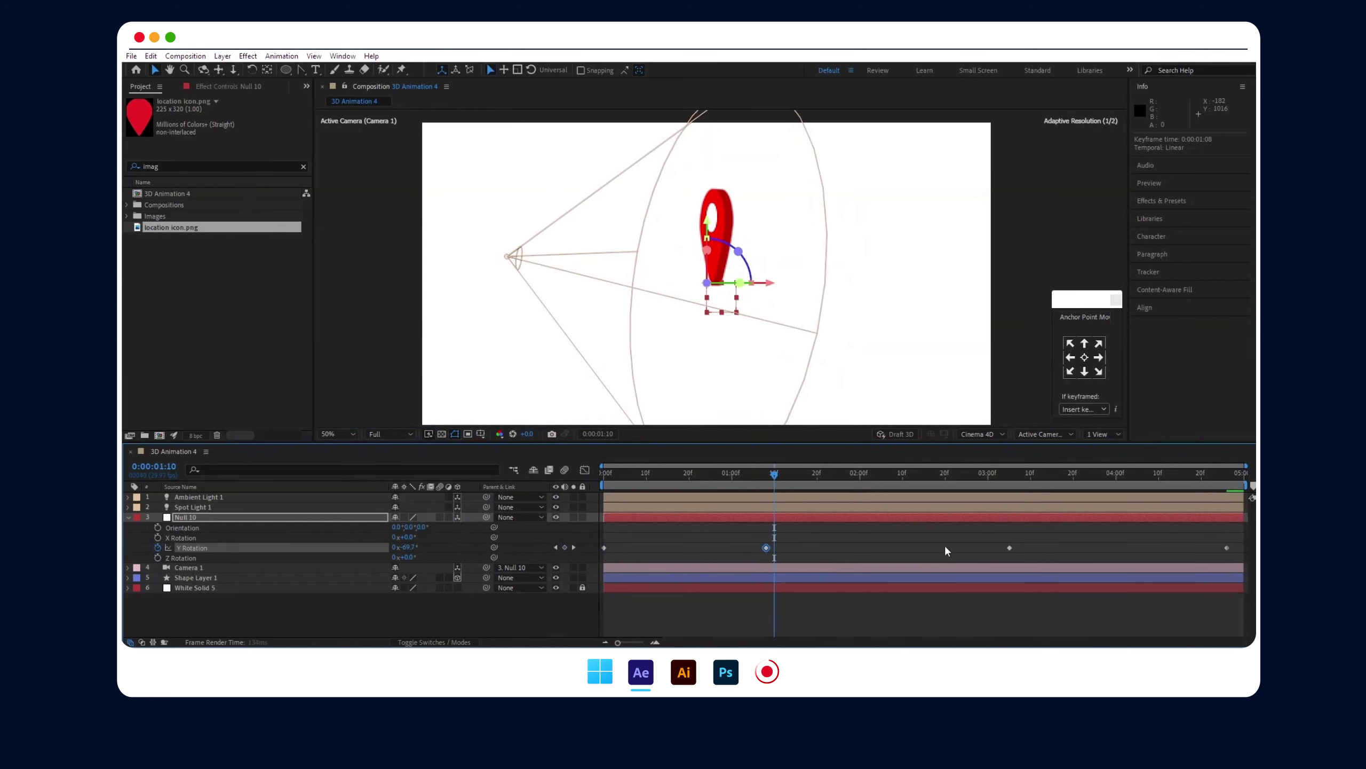
drag(1010, 548, 931, 555)
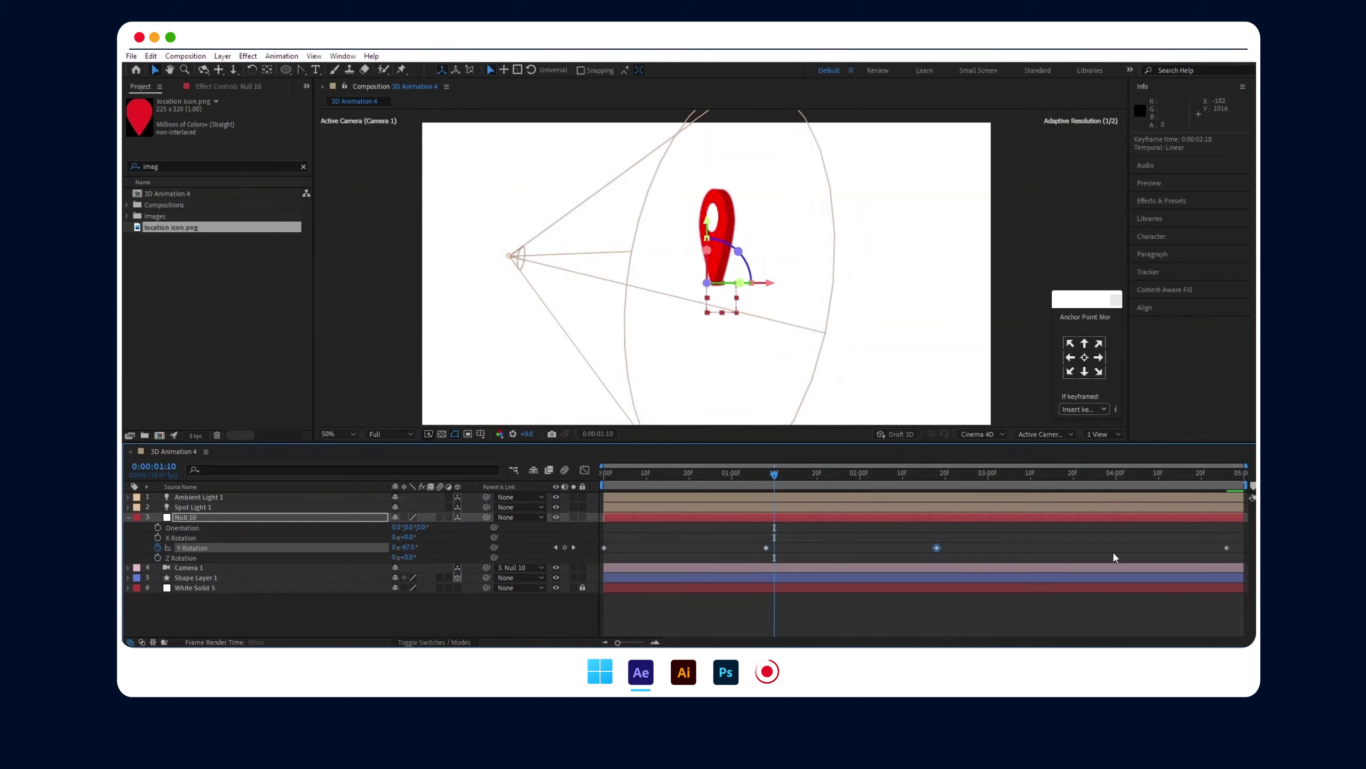
drag(1151, 549, 1098, 550)
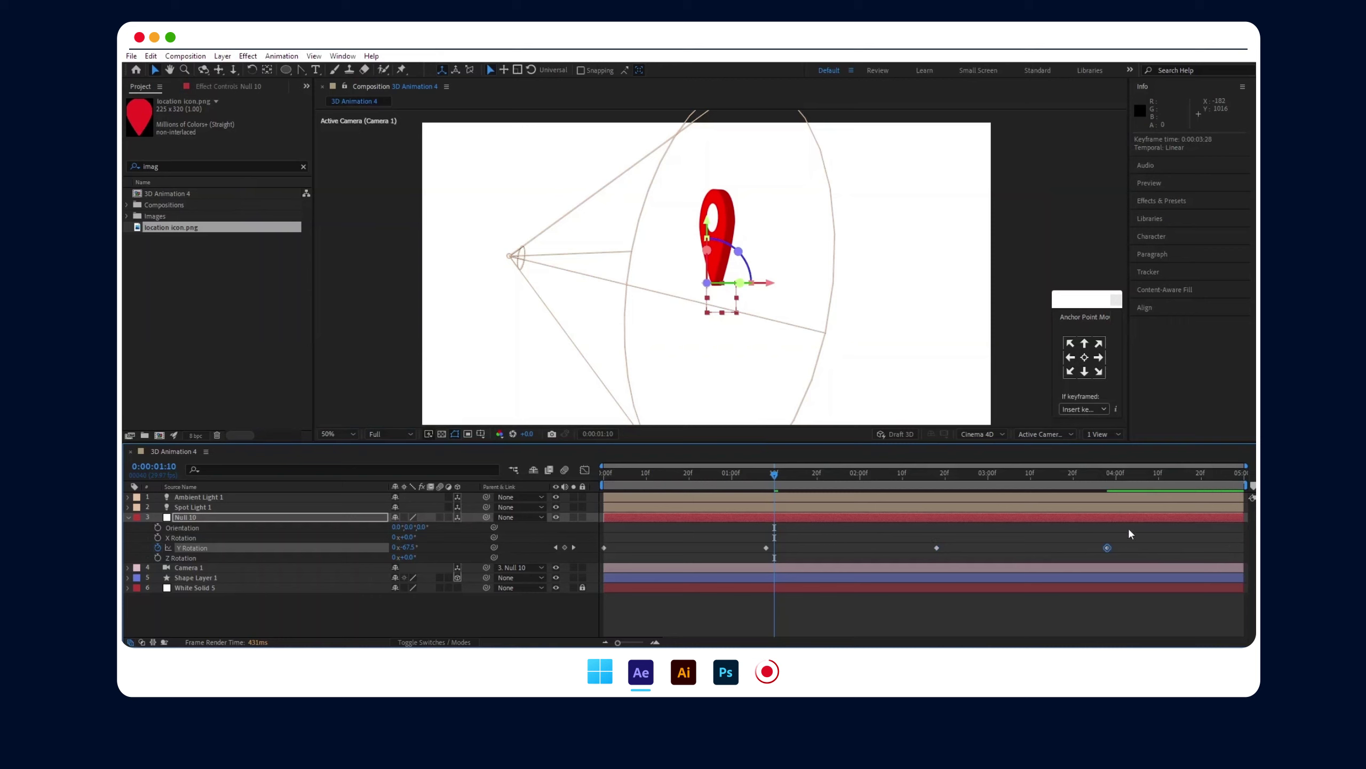
drag(1222, 473, 1249, 474)
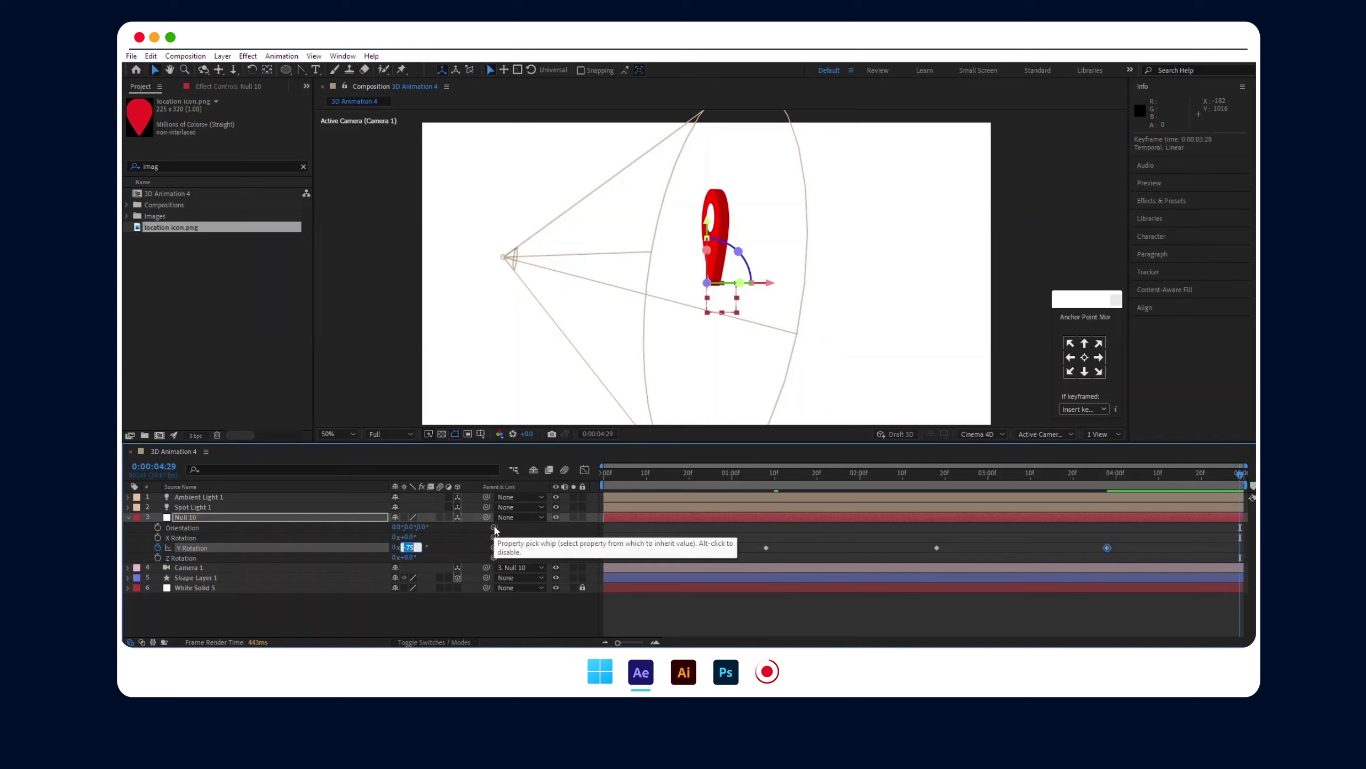
key(Return)
- Preview the camera swinging around the pin from the start of the timeline
click(606, 476)
key(comma)
key(space)
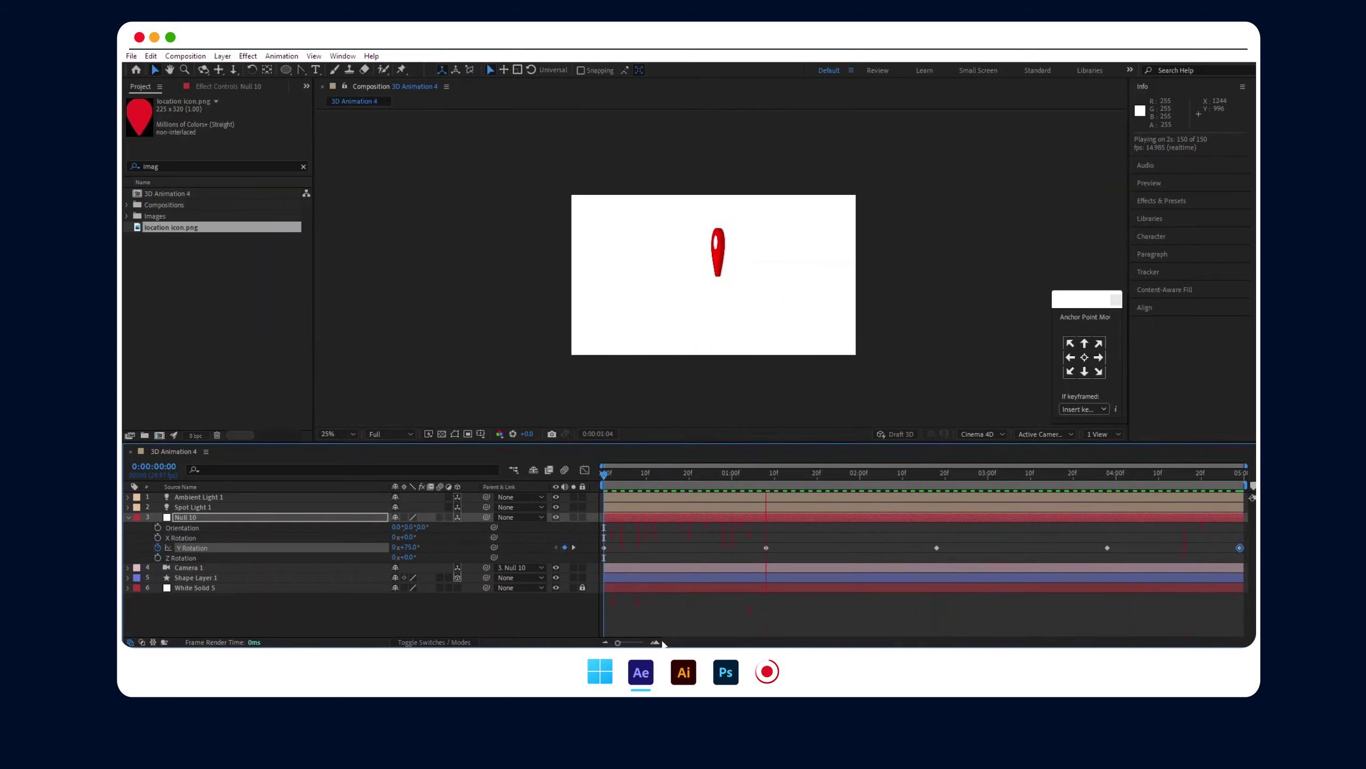
key(space)
- Clear the layer selection and switch to the Ellipse tool
click(212, 602)
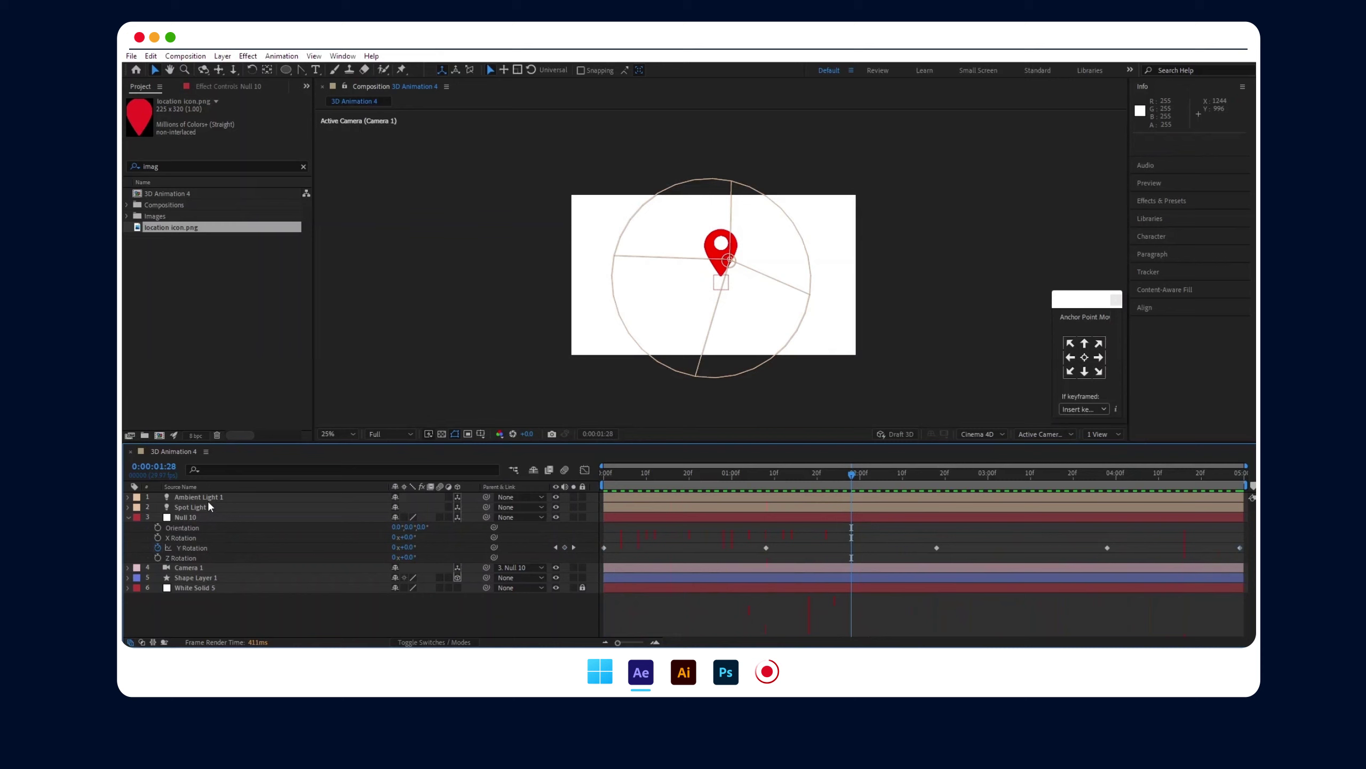
click(206, 579)
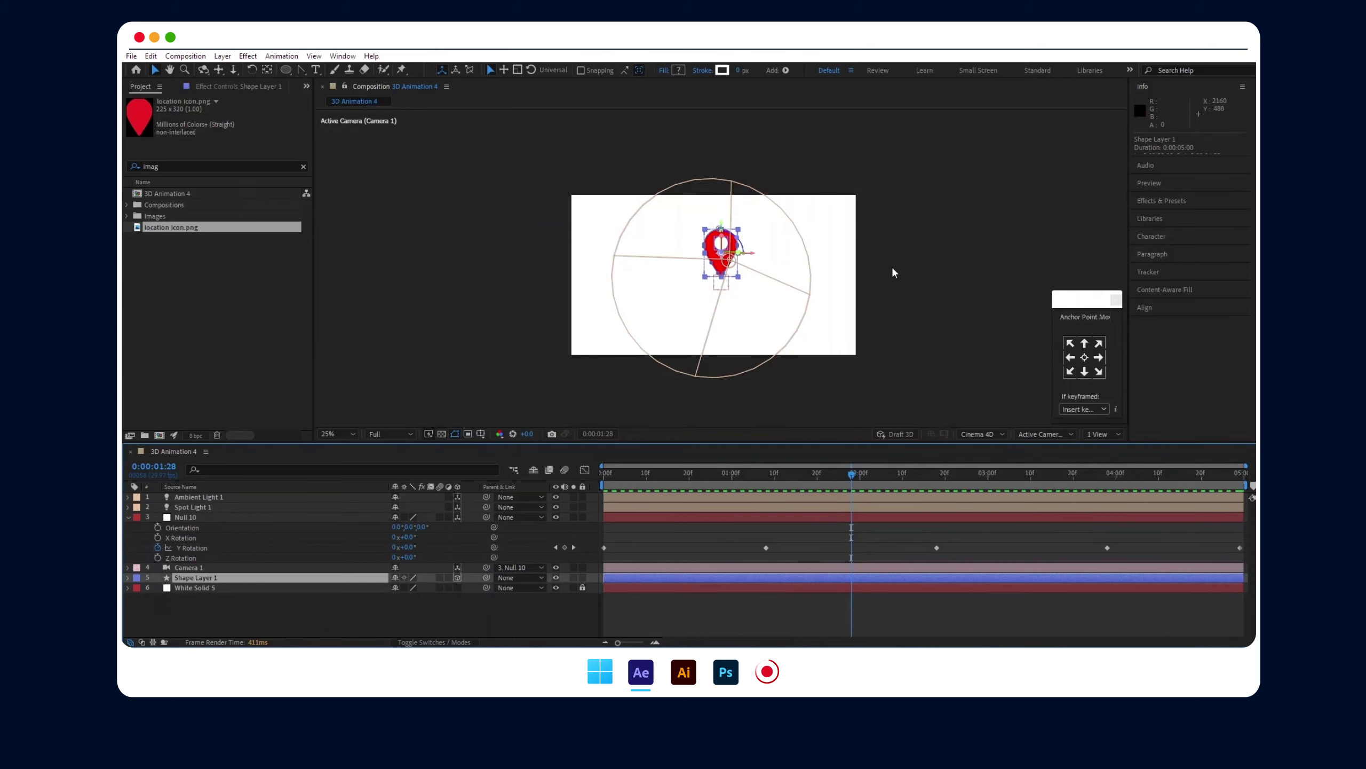
click(926, 281)
scroll(721, 267, up, 2)
click(286, 69)
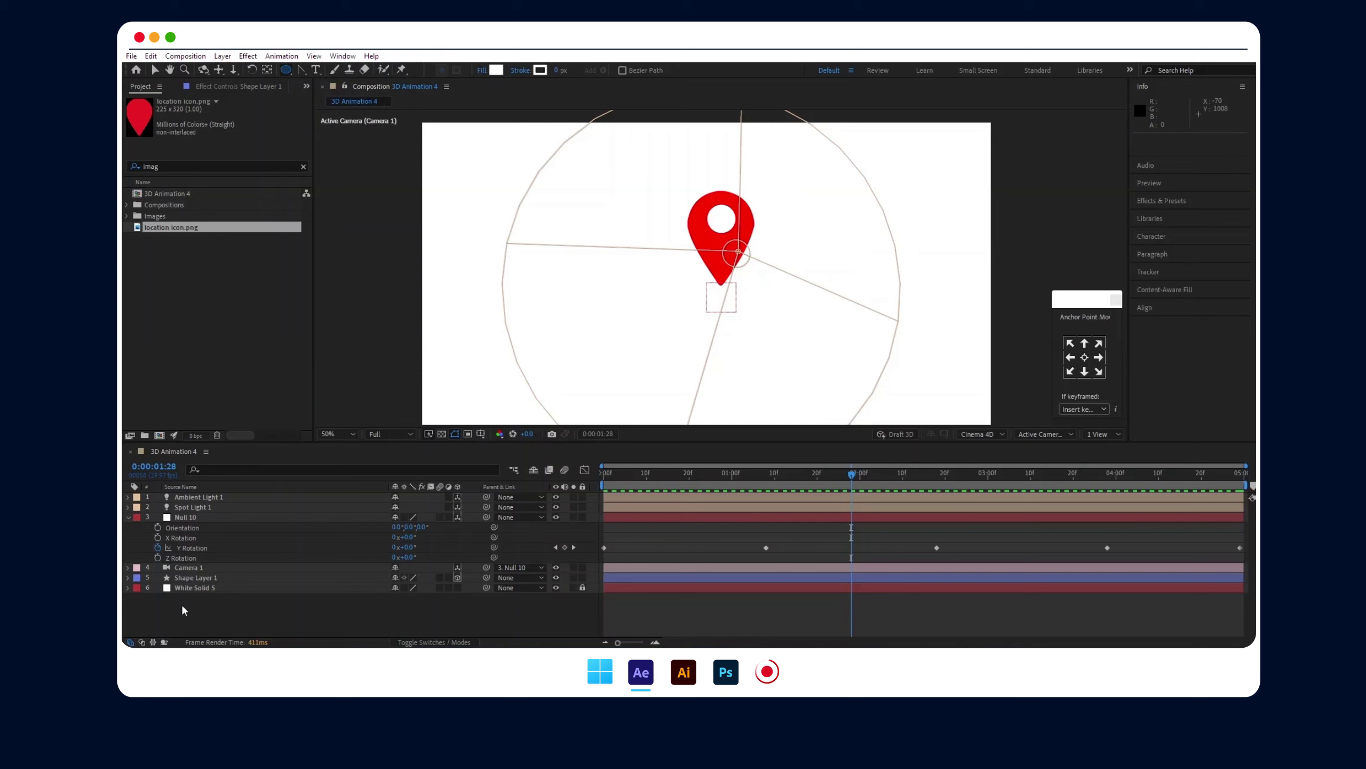
- Draw a flat ellipse just below the pin with its fill set to None
drag(634, 275, 812, 315)
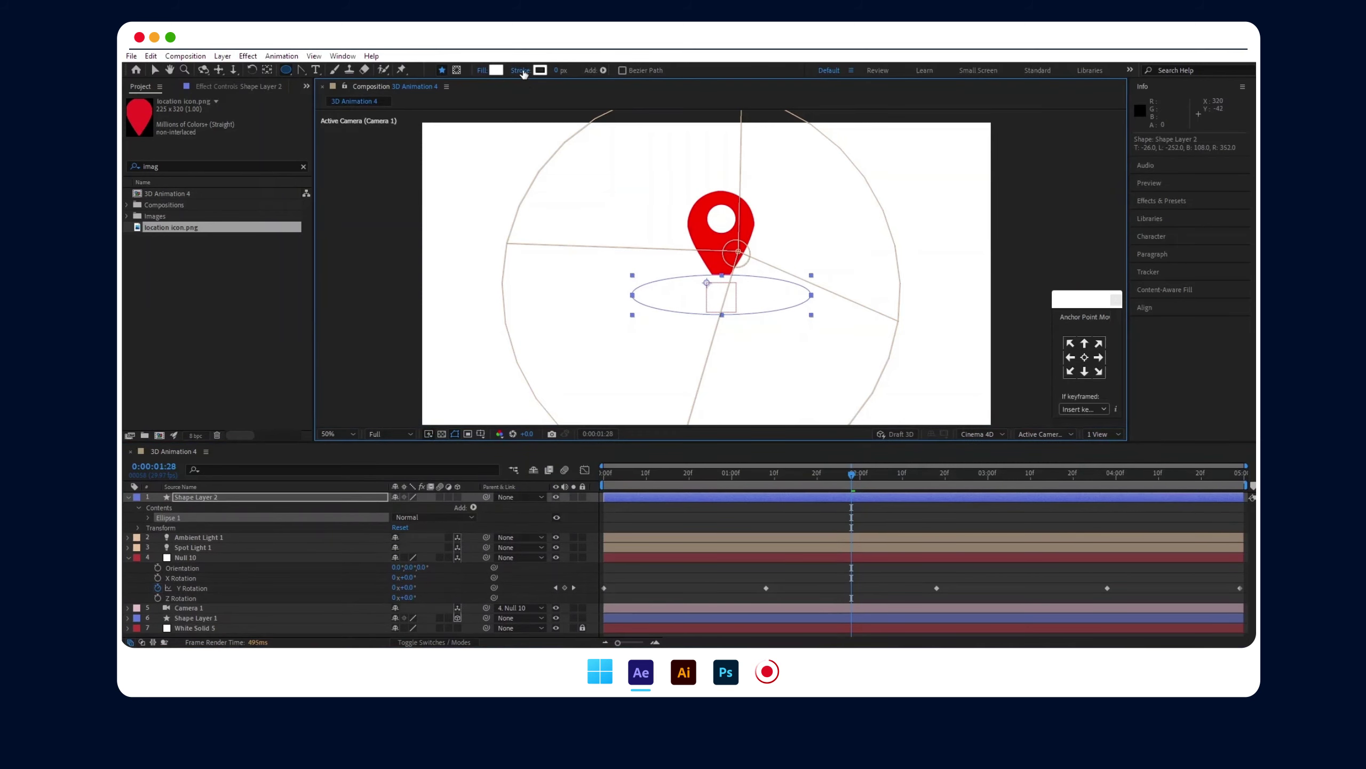
click(486, 70)
click(411, 329)
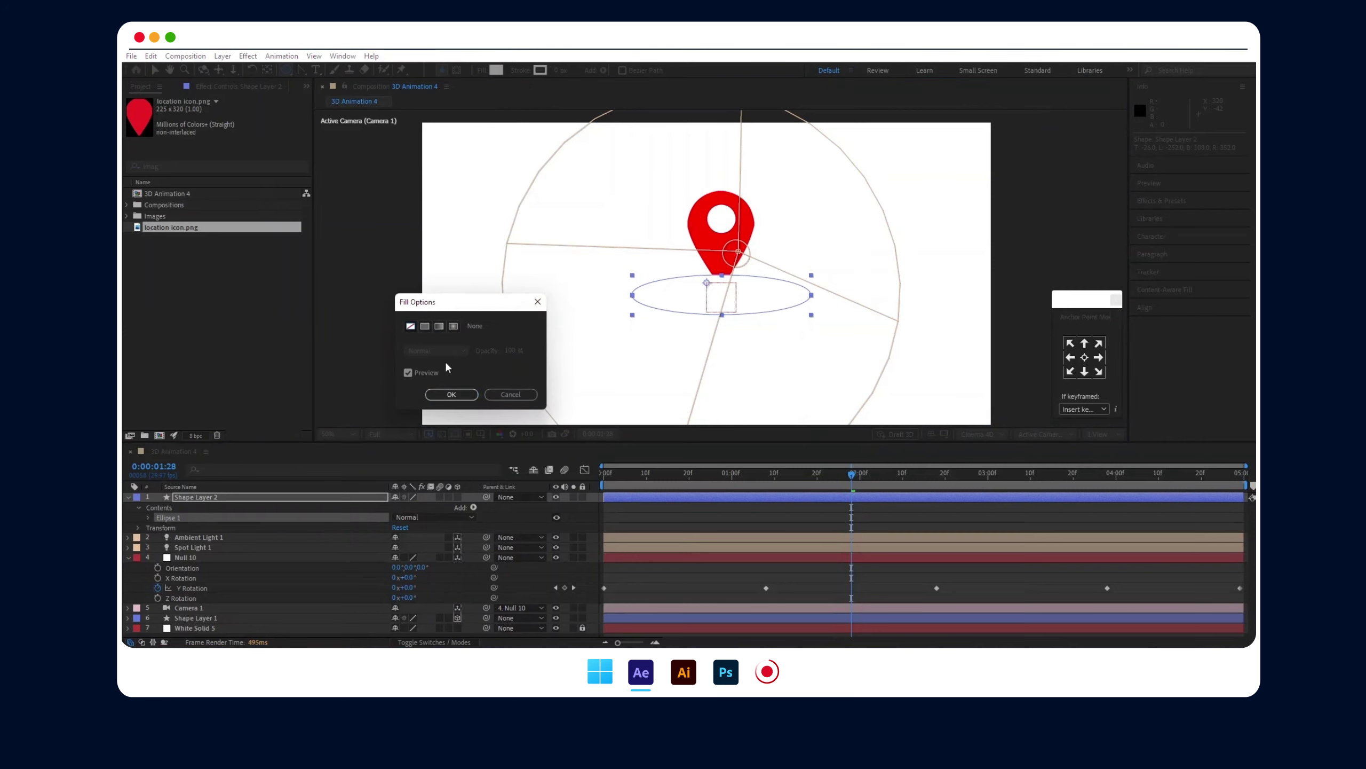
click(453, 395)
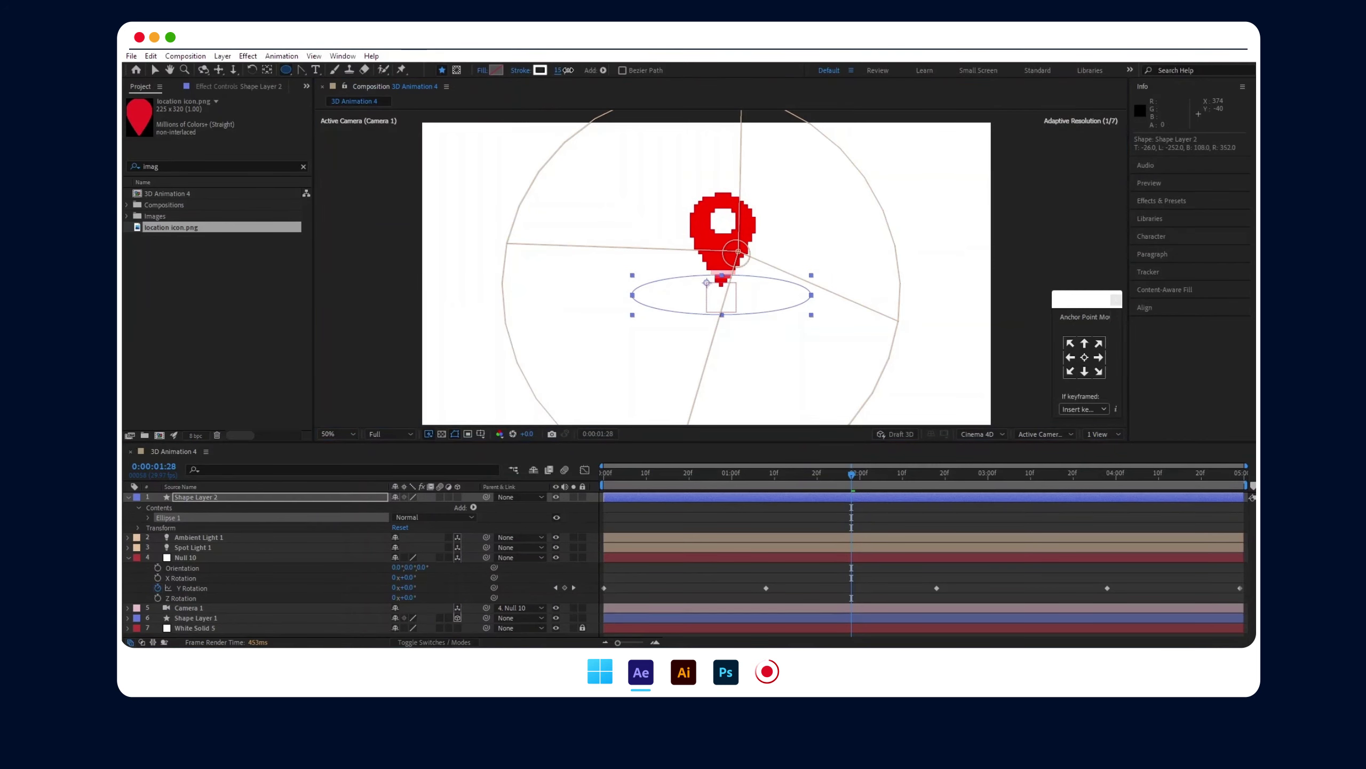
- Give the ellipse a pure red FF0000 stroke
click(540, 70)
click(726, 438)
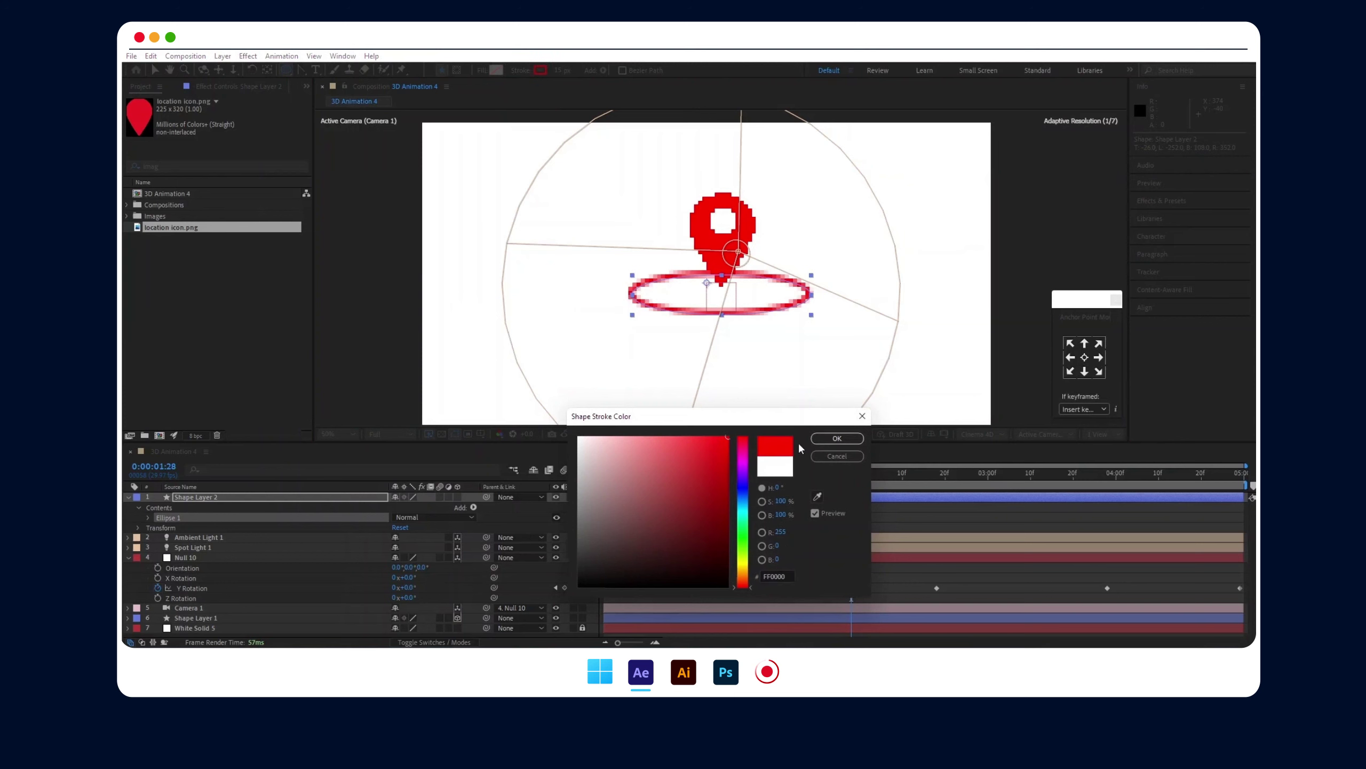
click(822, 441)
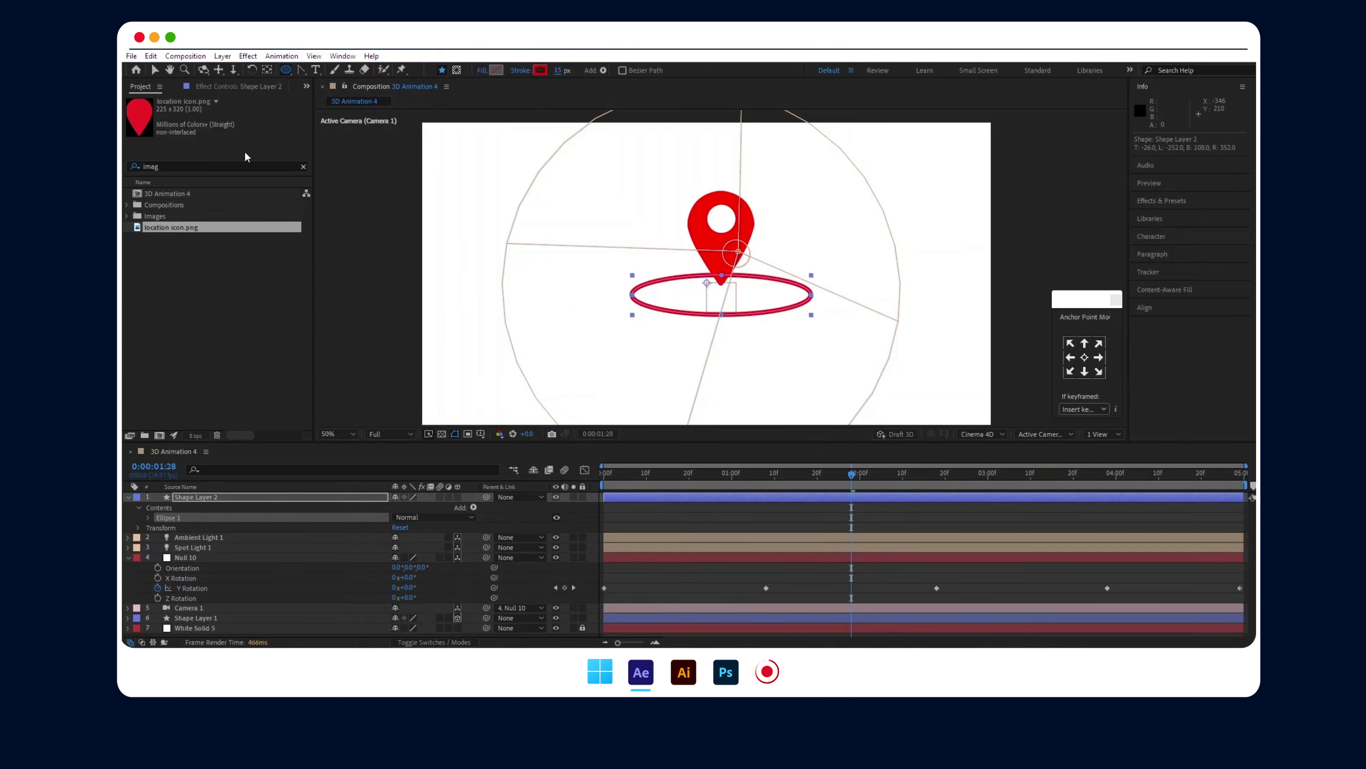
- Nudge the ring up under the pin's tip and collapse Null 10's properties
click(155, 70)
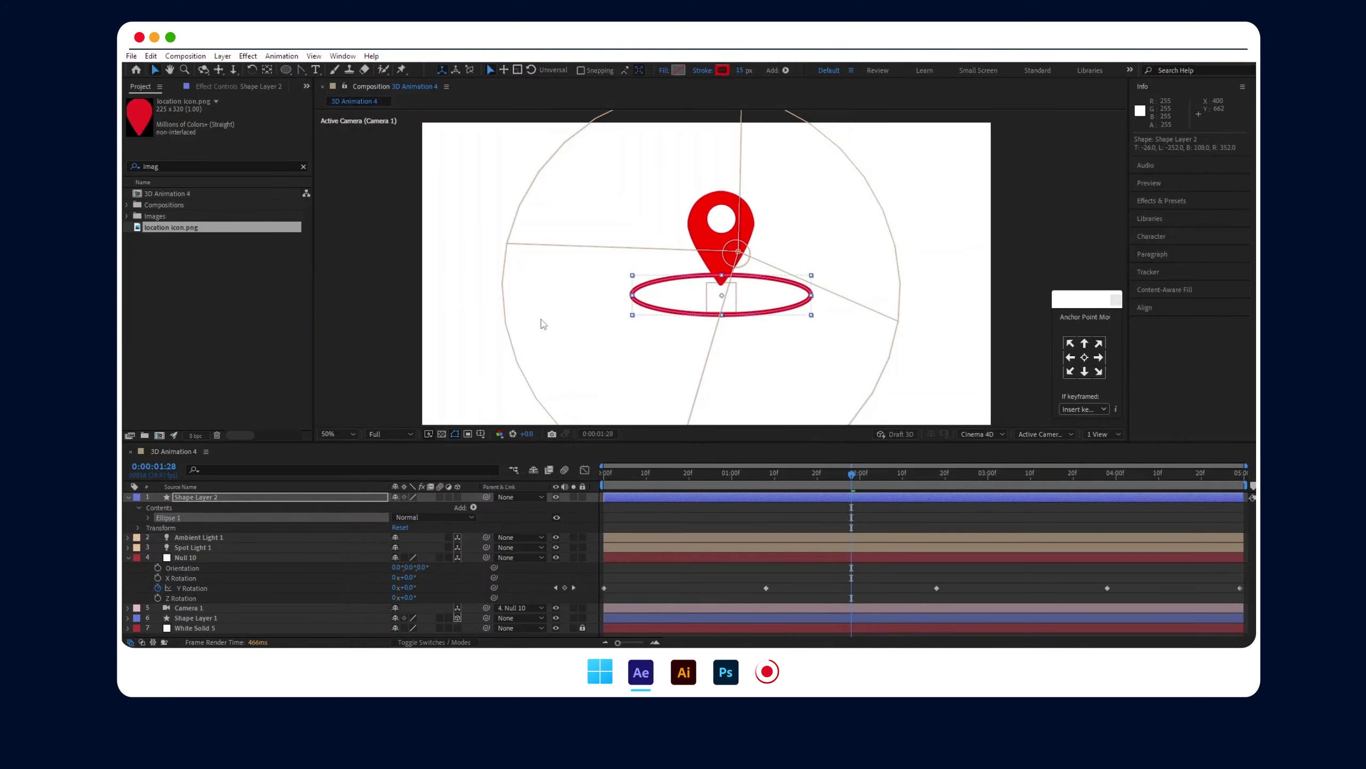
key(Up)
key(Up)
key(Up)
key(Up)
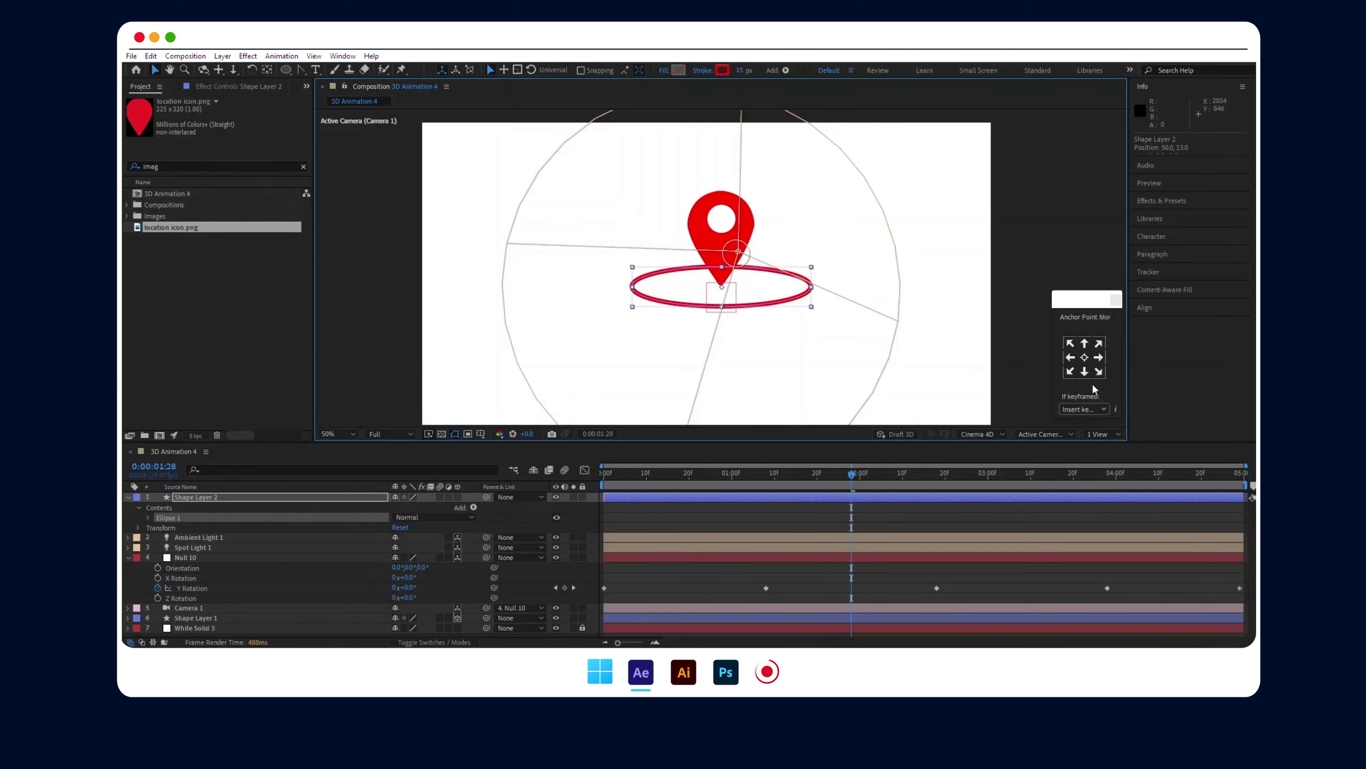
click(1085, 357)
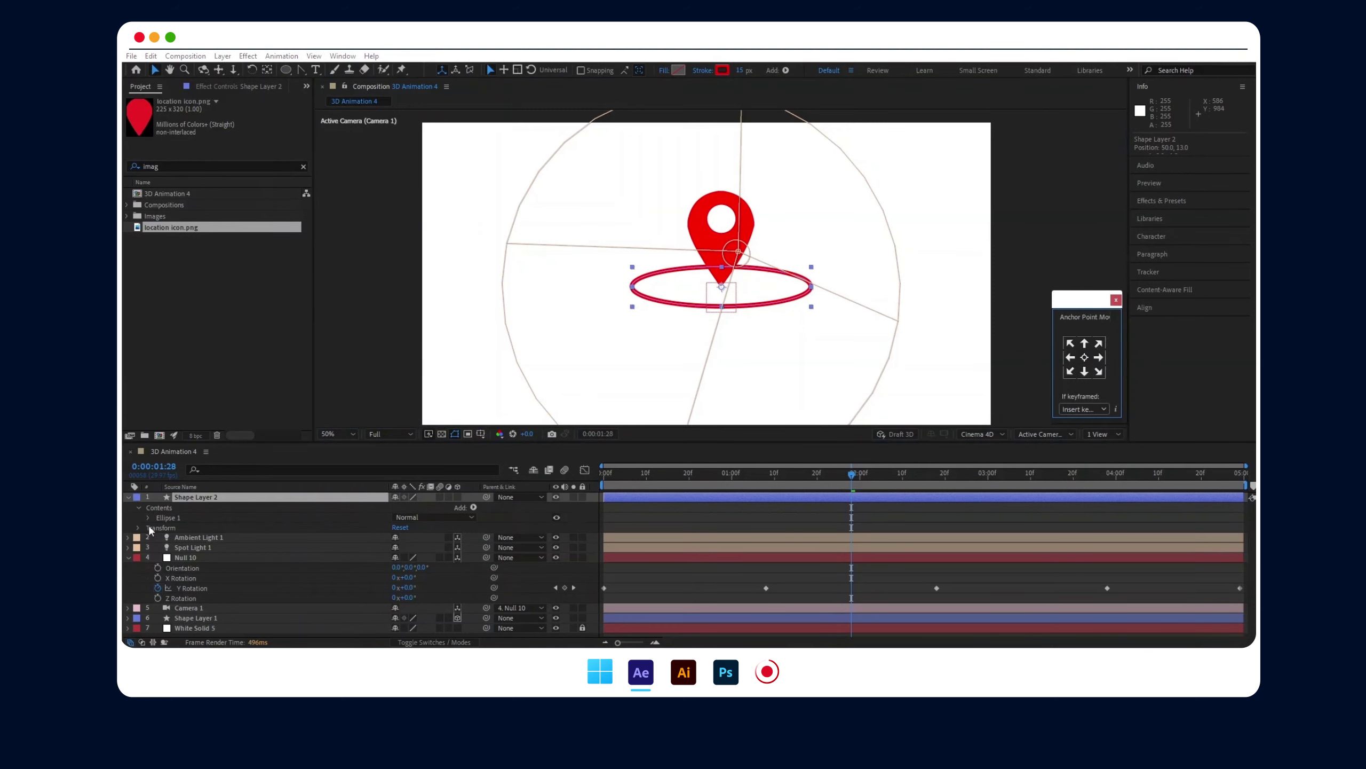
click(128, 559)
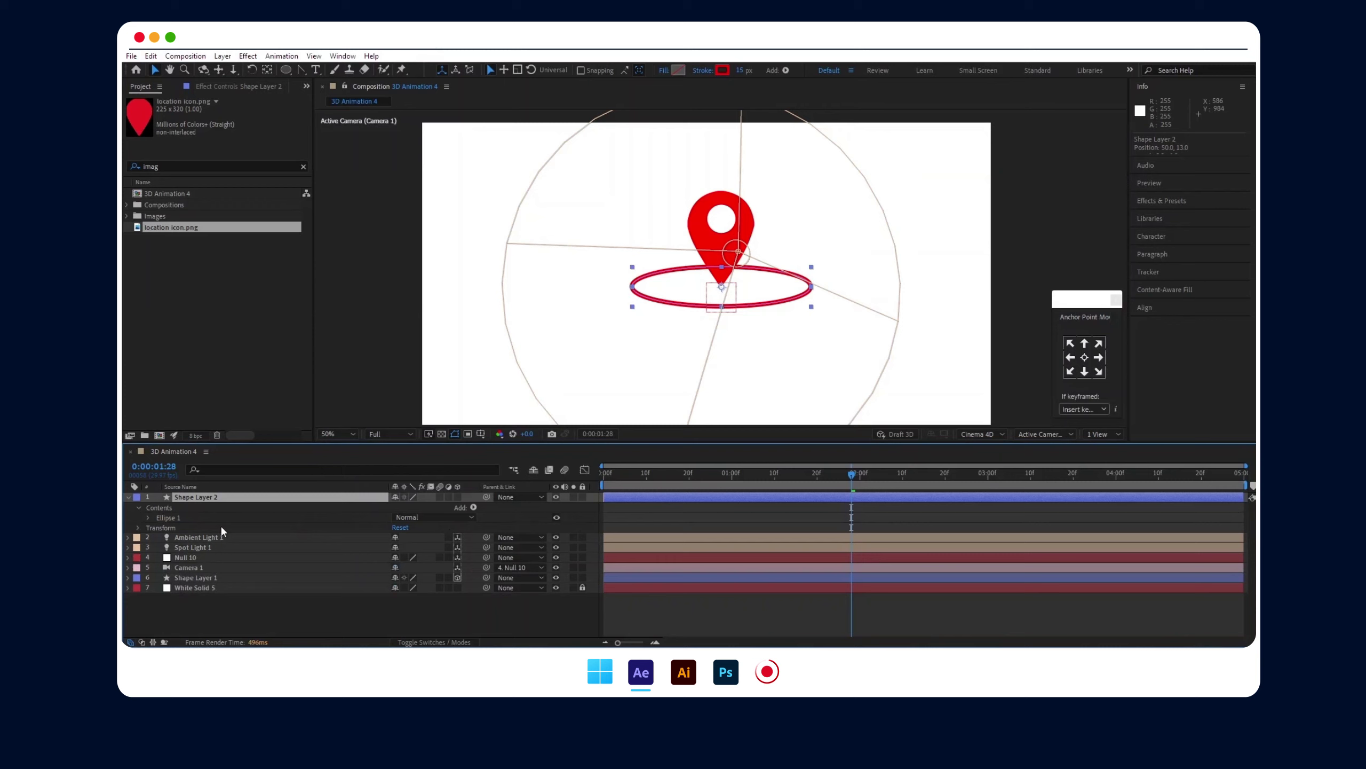
- Shrink Shape Layer 2's scale and trim its out-point to just after one second
key(s)
drag(426, 506, 378, 501)
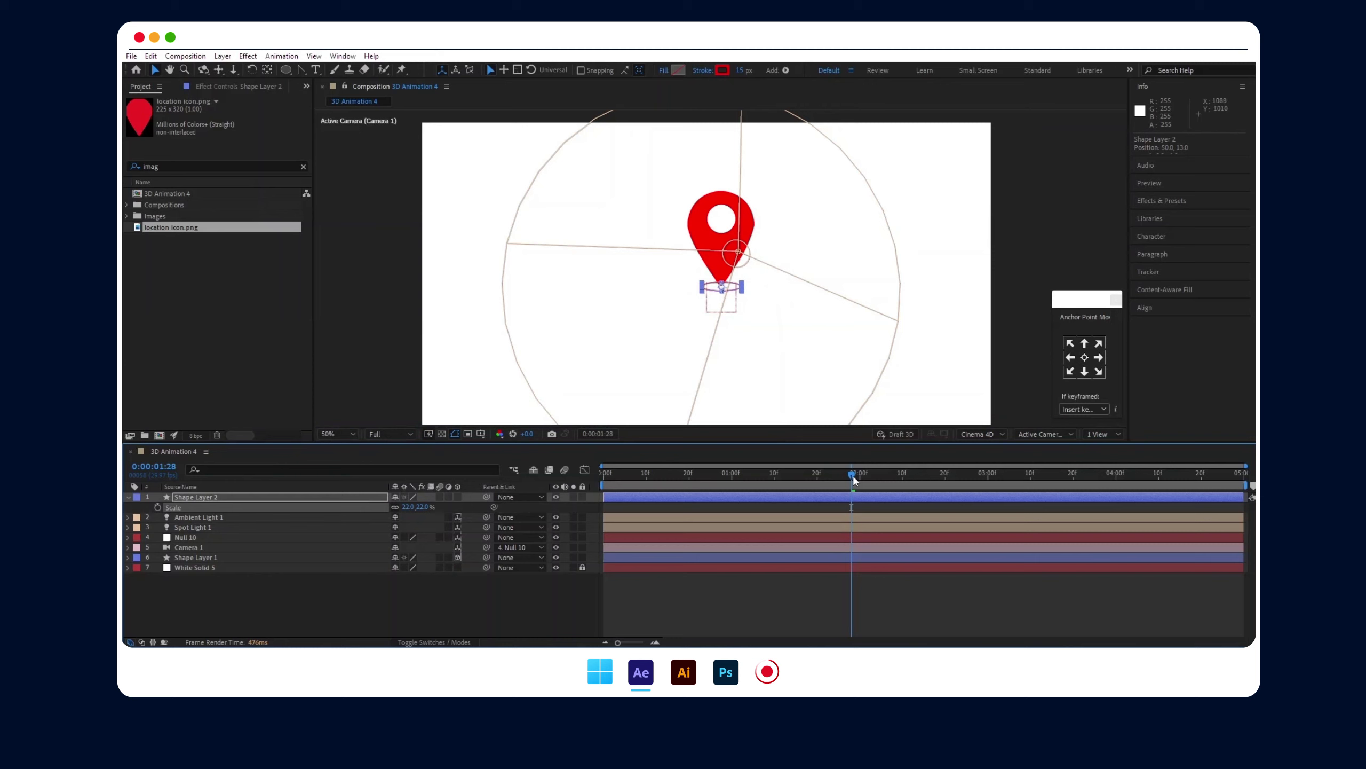
drag(1244, 496, 768, 496)
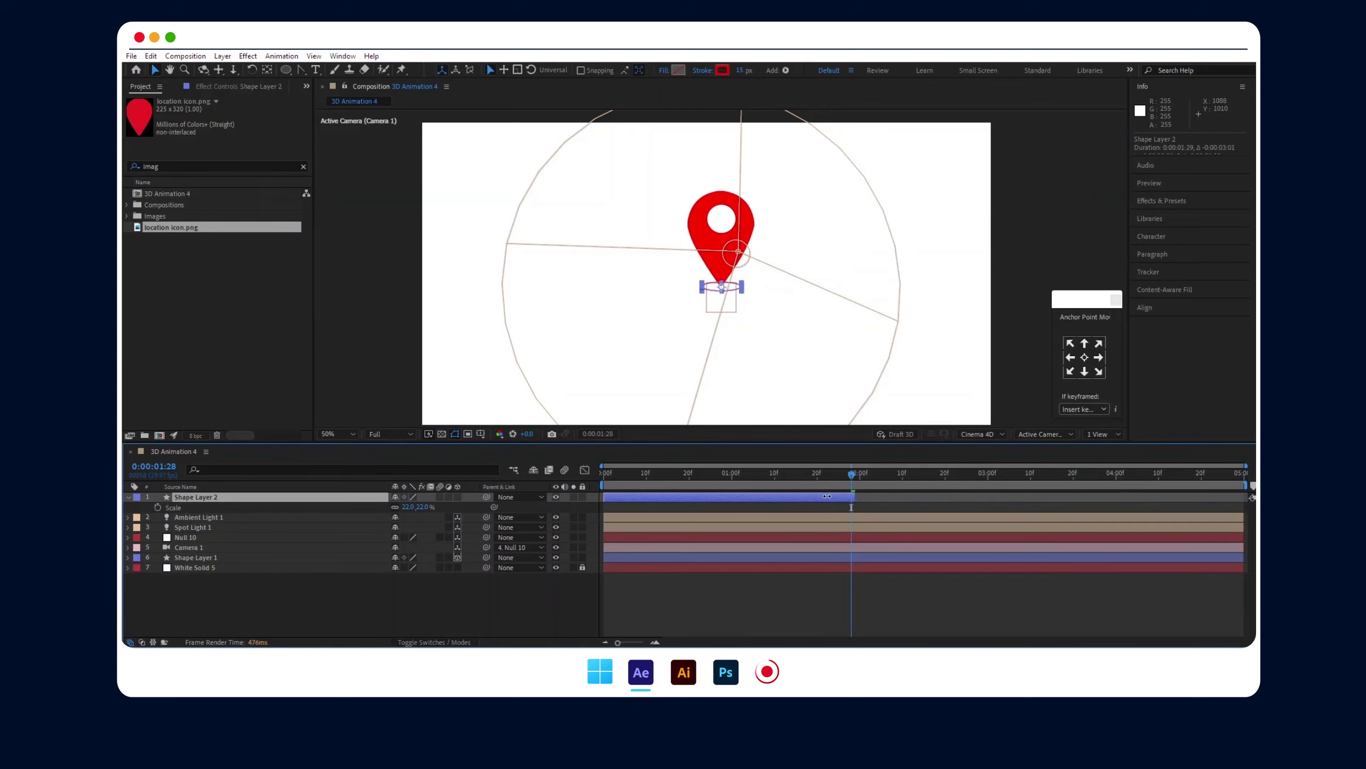
- Keyframe the ring's Scale from 0% at frame 0 to 146% at 1:08
drag(855, 475, 608, 476)
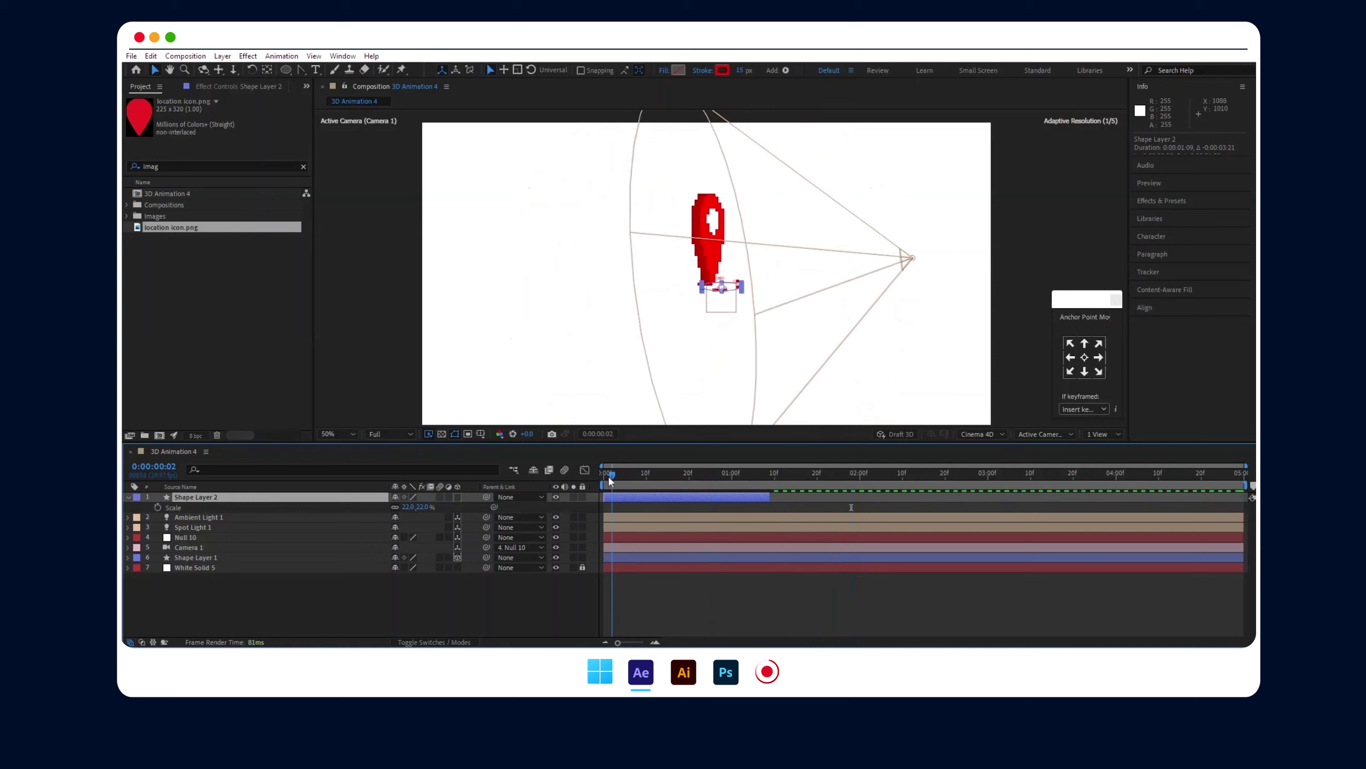
click(157, 507)
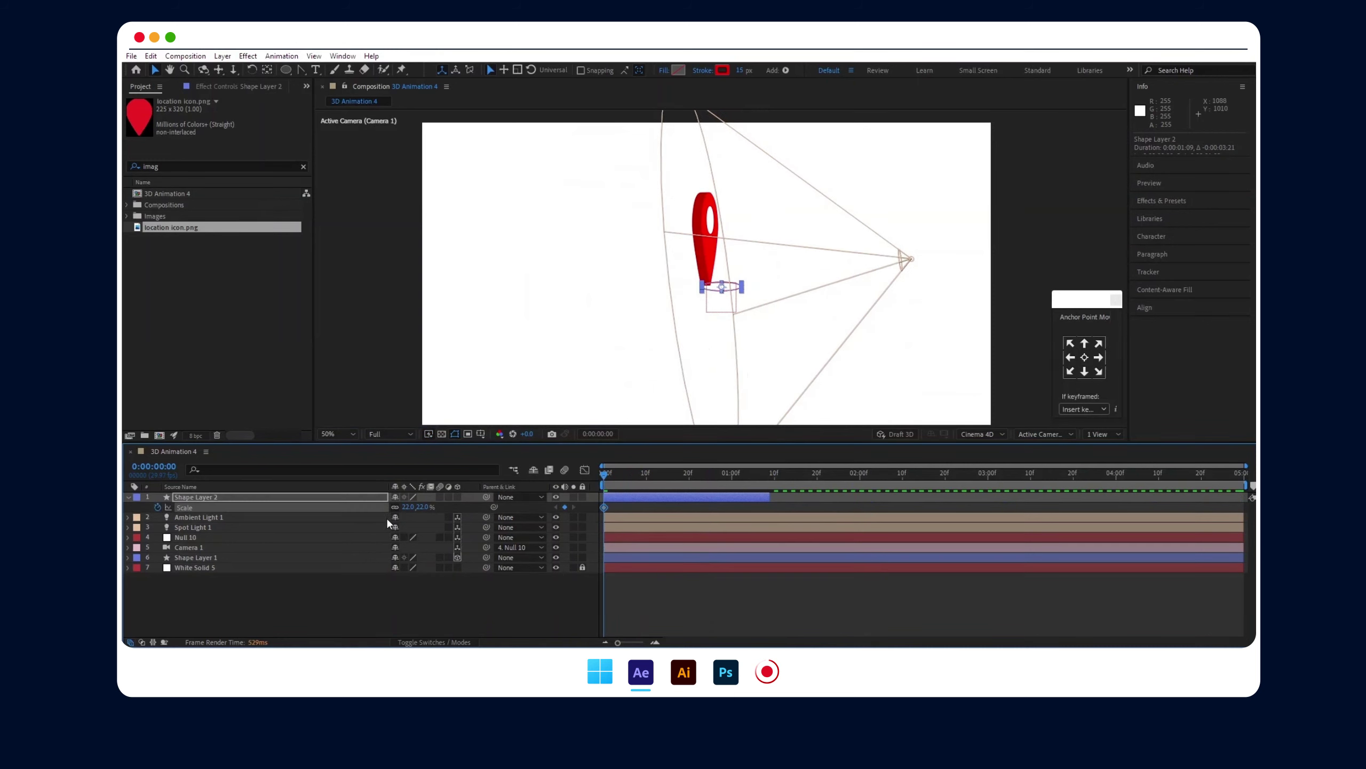
click(406, 507)
text(0)
key(Return)
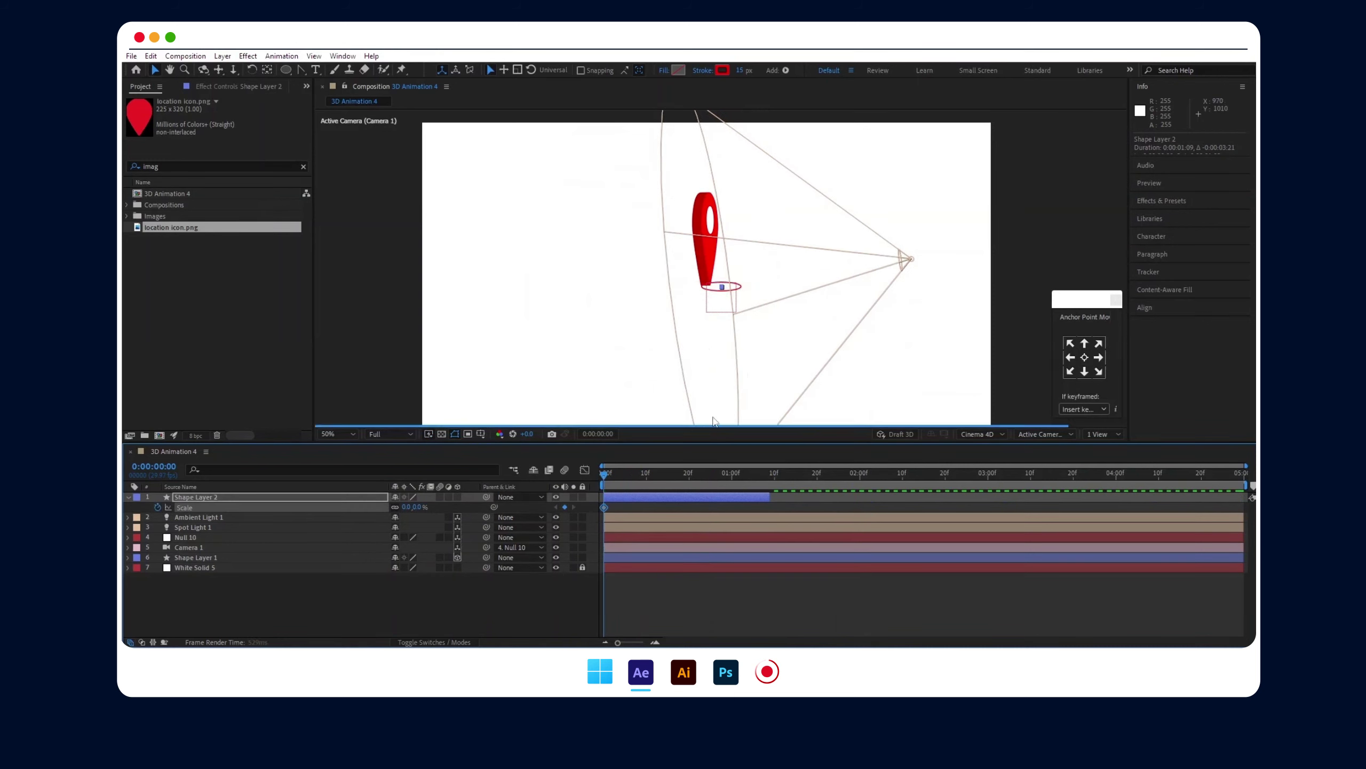
click(766, 473)
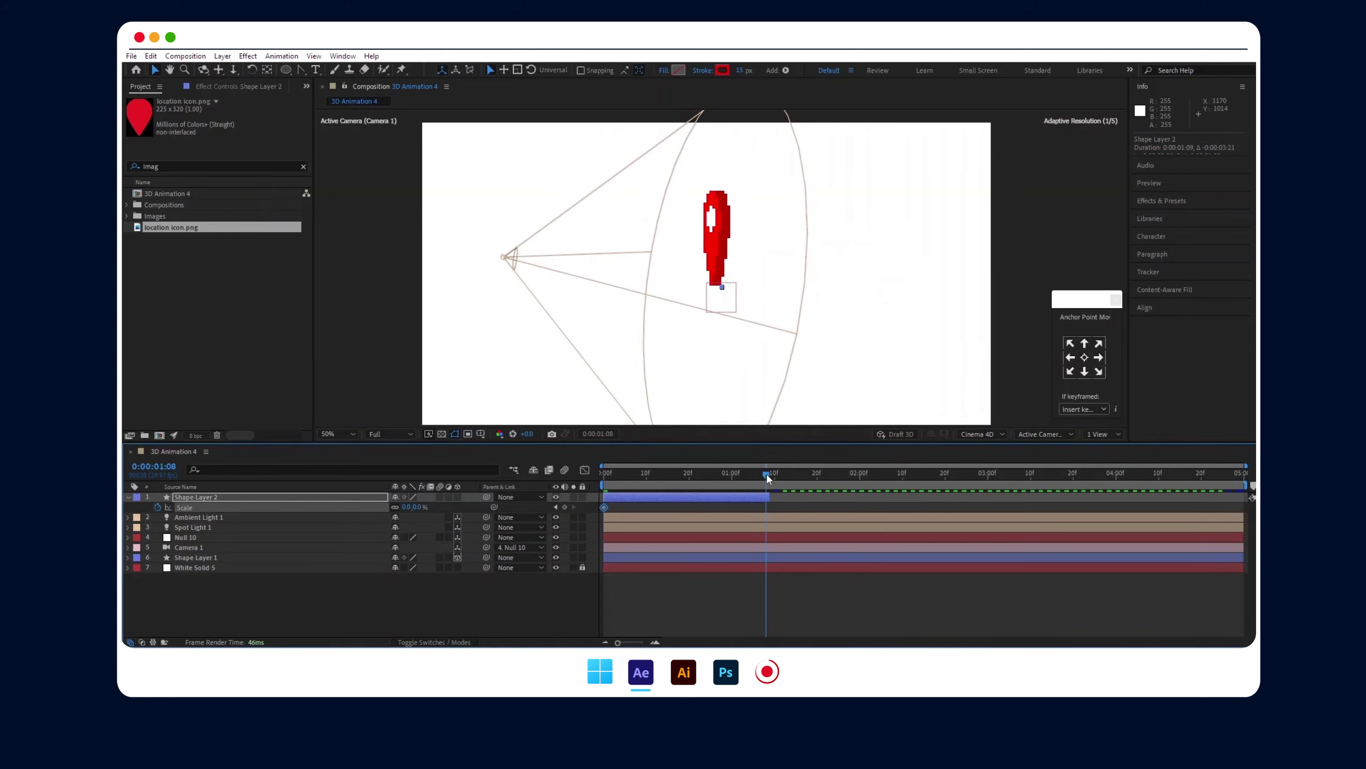
drag(409, 507, 496, 508)
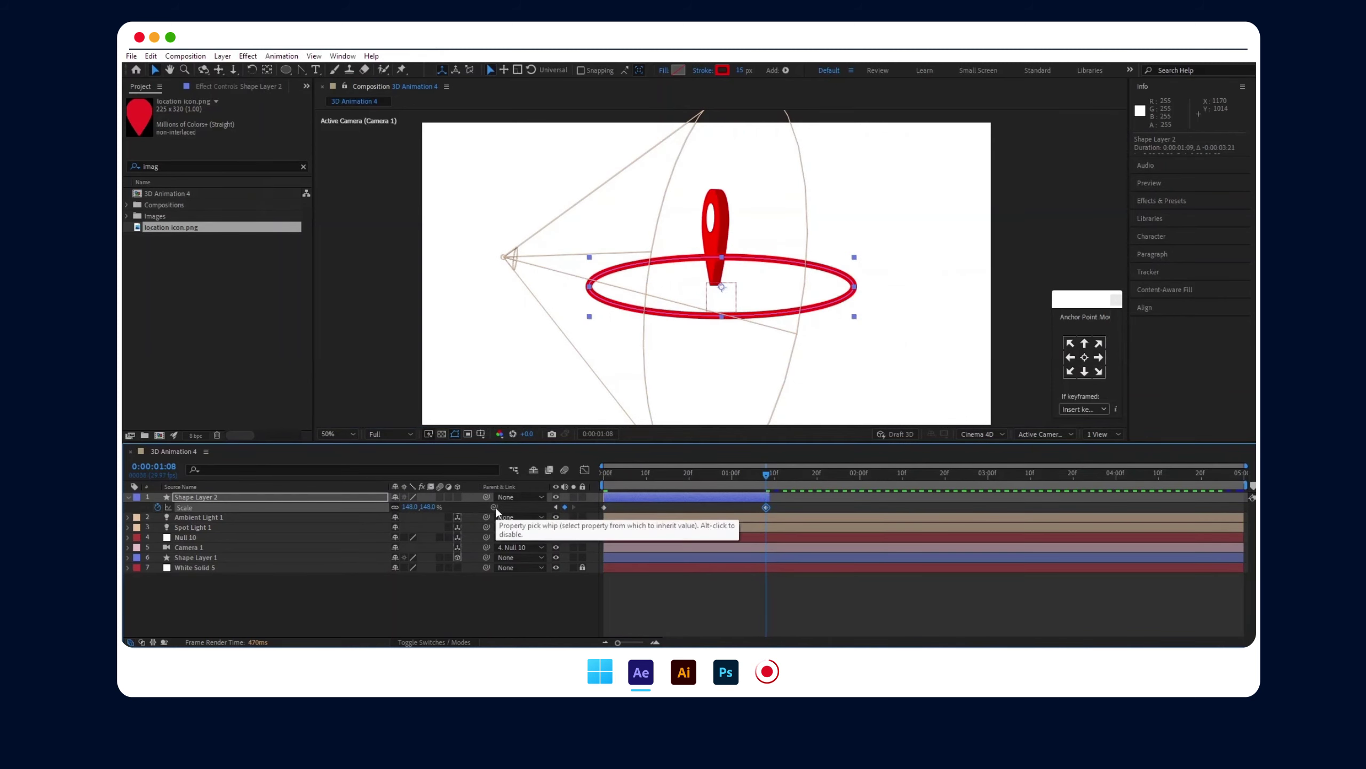
- Set the ring's stroke width to 8 px
drag(744, 74, 737, 76)
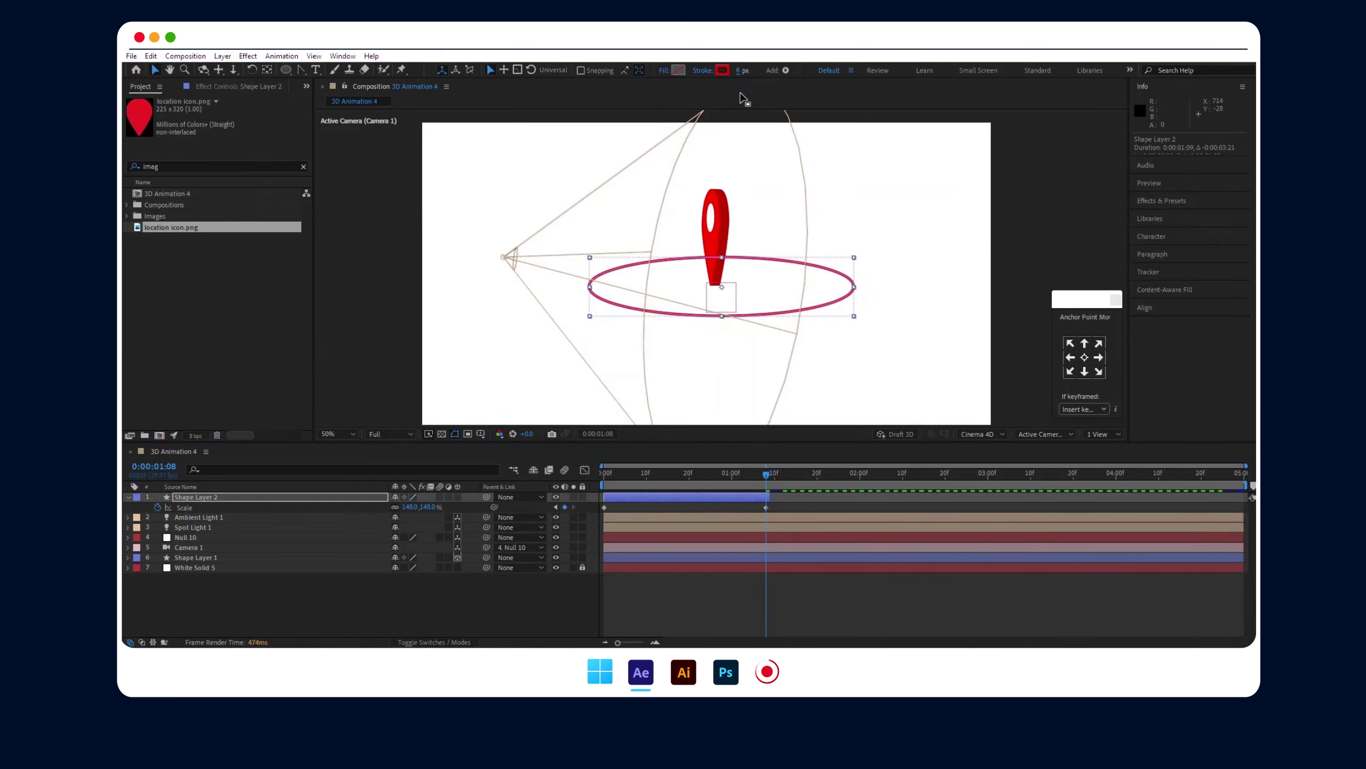
text(8)
key(Return)
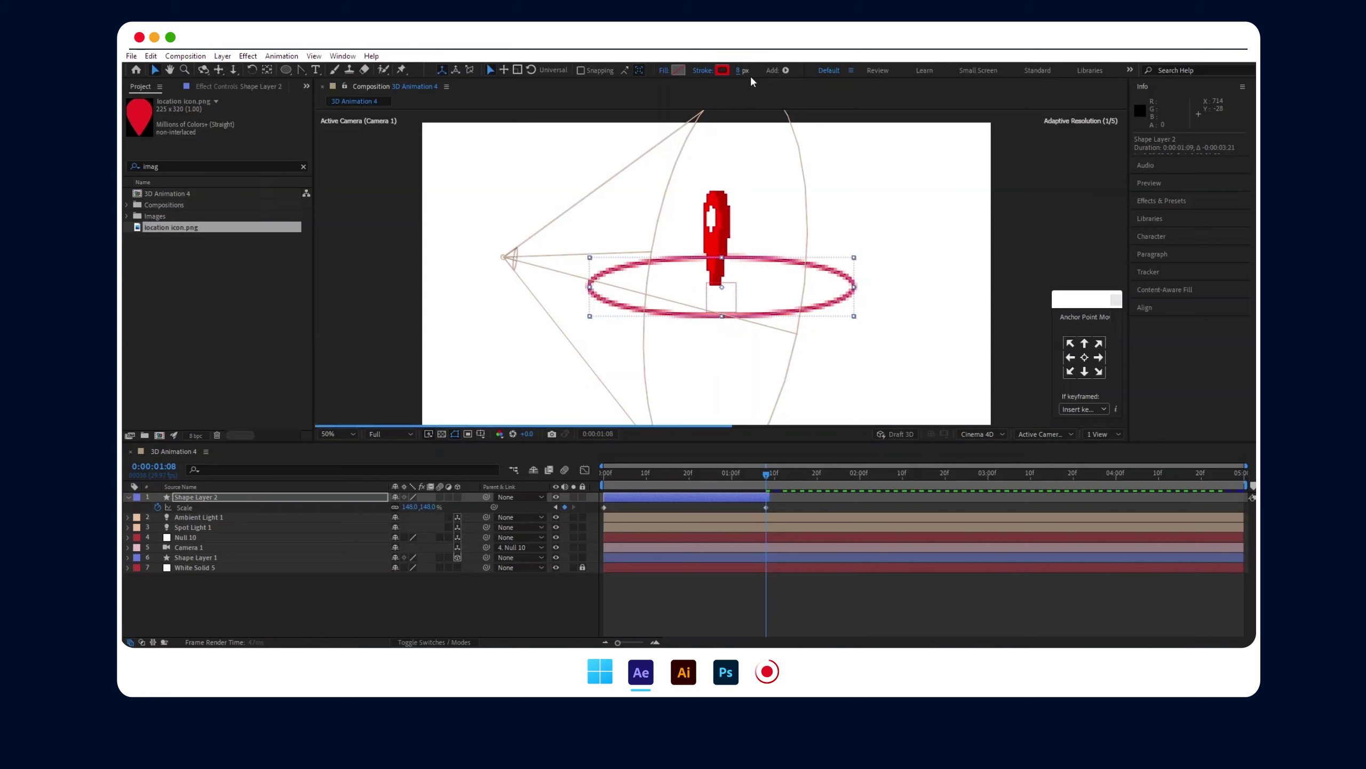
- Keyframe the ring's Opacity from 100% to 0% at 1:09, with the fade starting around 16 frames
click(598, 473)
key(t)
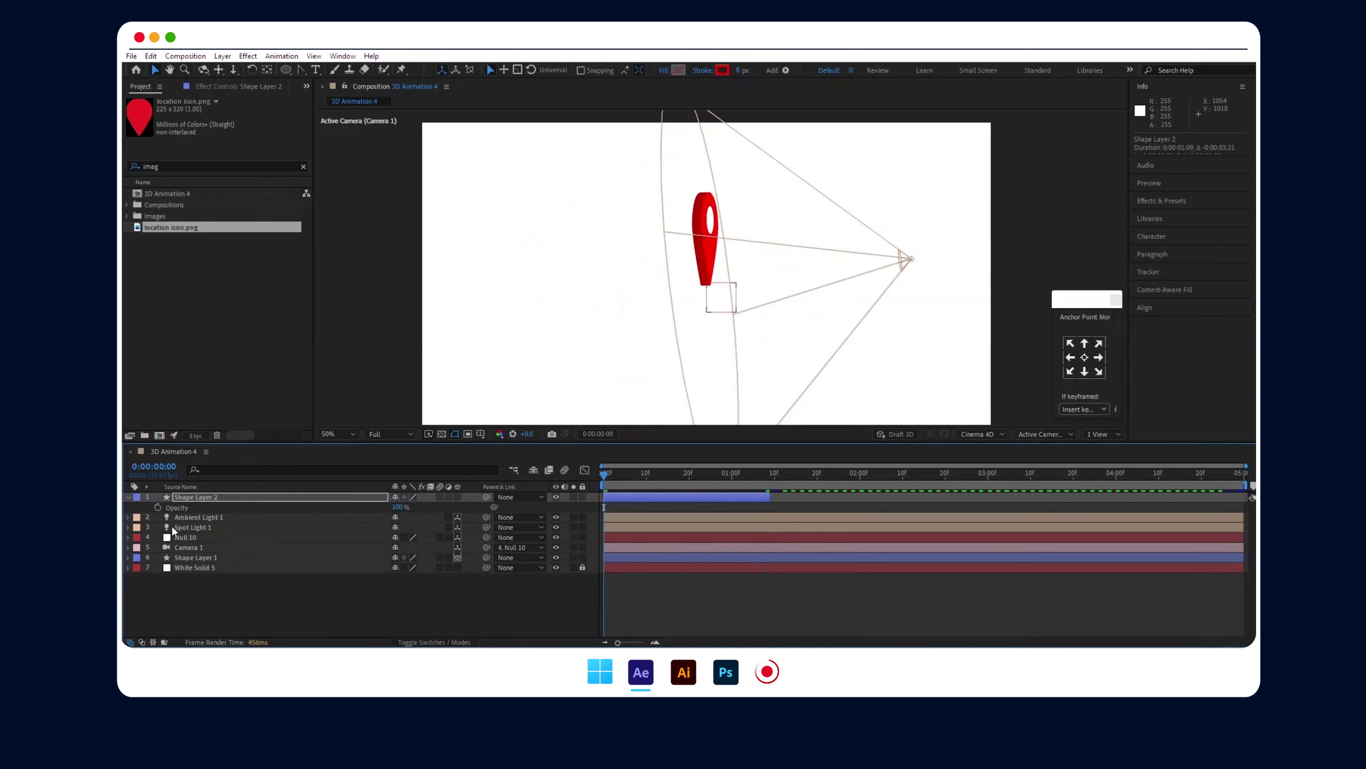
click(157, 507)
drag(766, 477, 766, 477)
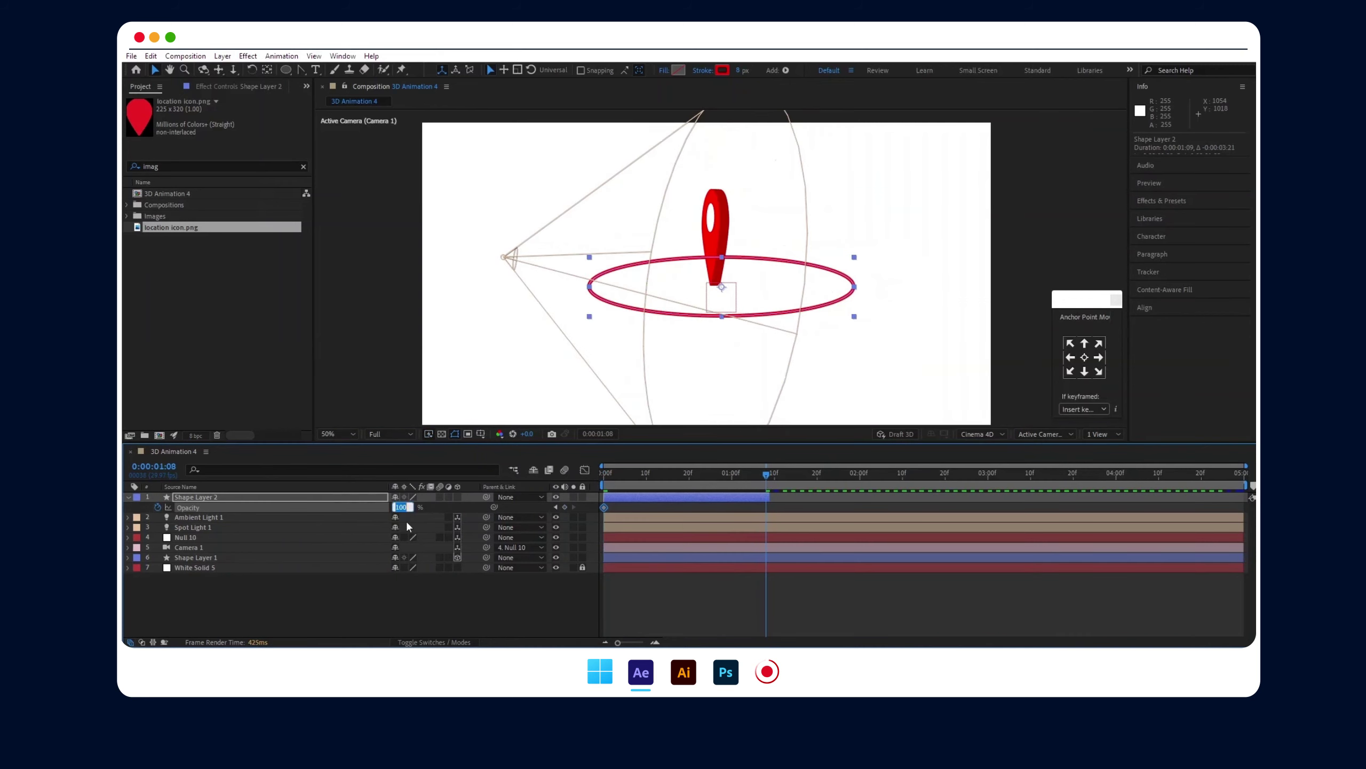
text(0)
key(Return)
drag(605, 508, 676, 513)
click(689, 496)
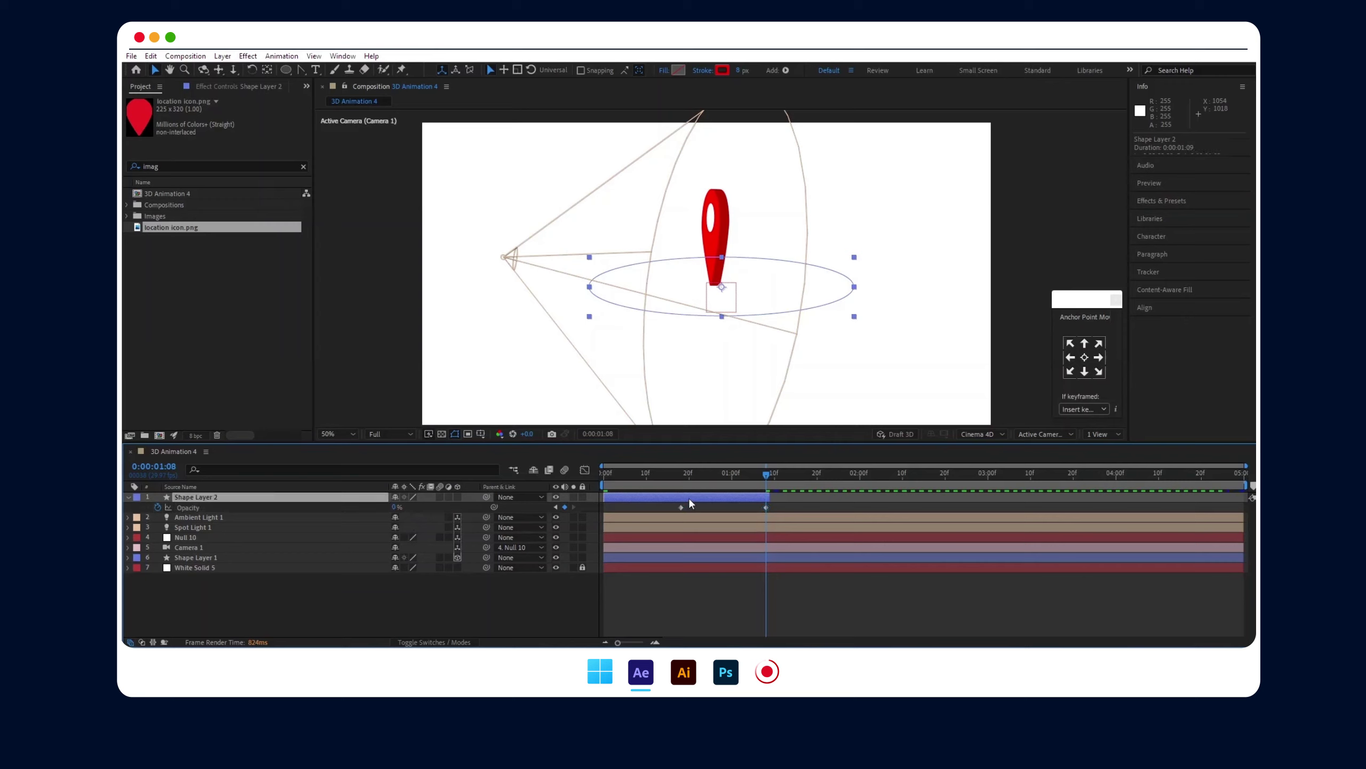
key(shift+s)
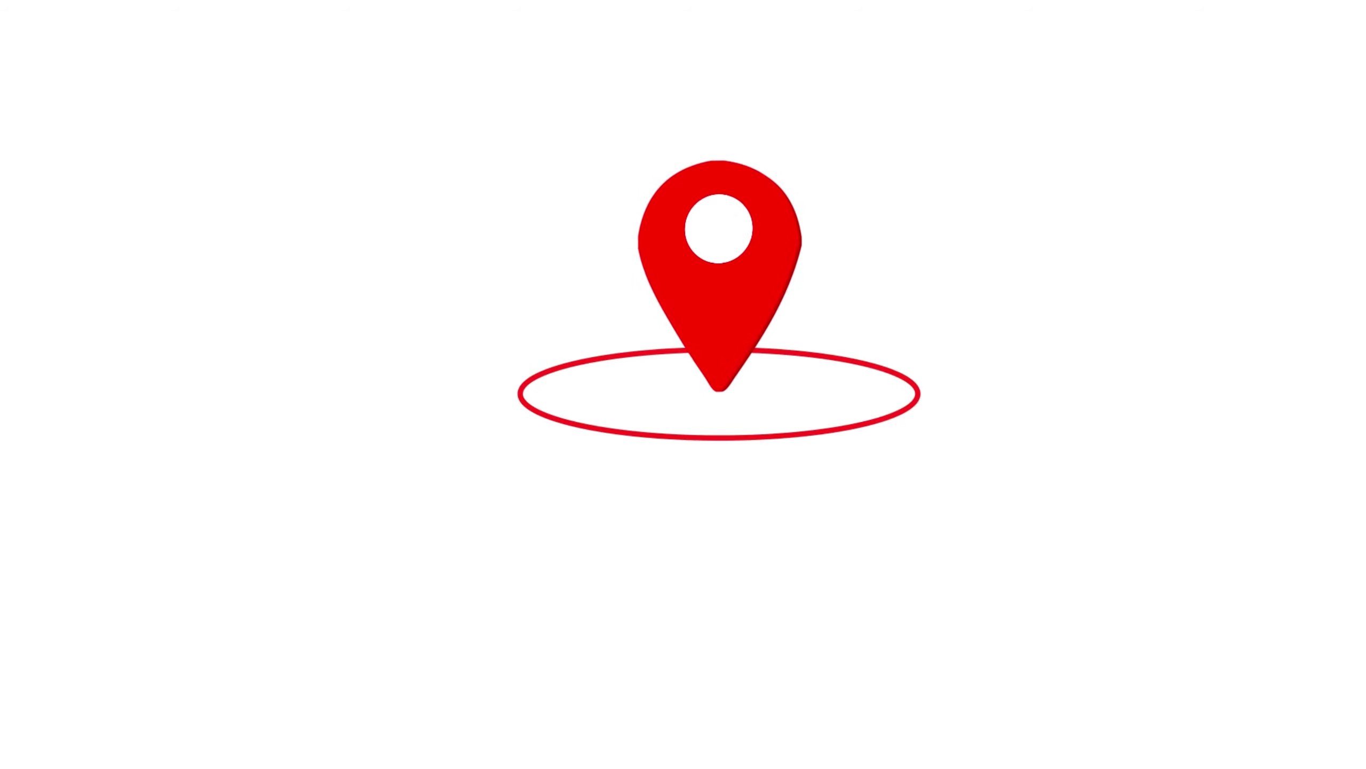